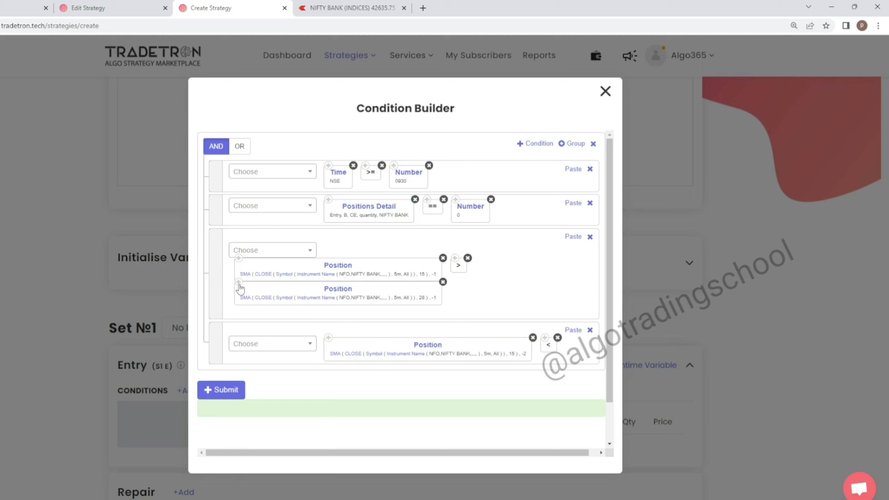
# Copy the 28-period SMA Position from the third condition into the fourth condition and set its position to -2
pyautogui.click(238, 284)
pyautogui.click(573, 330)
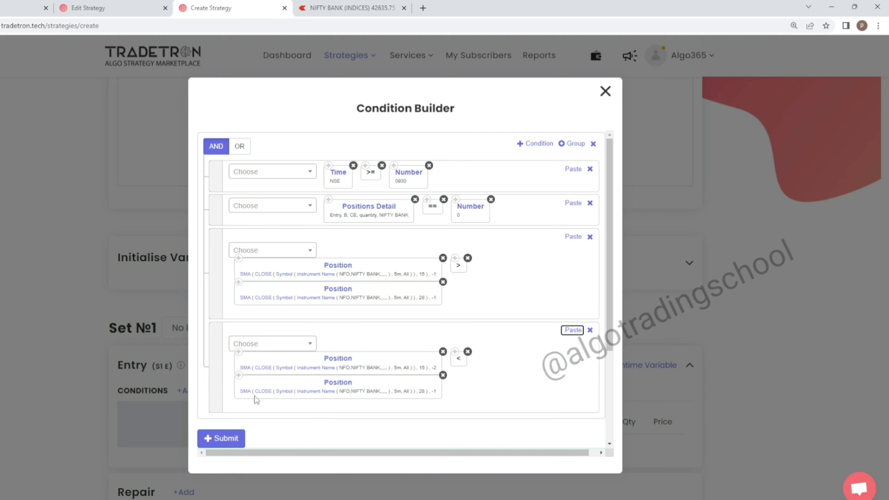
pyautogui.click(337, 384)
pyautogui.click(324, 279)
pyautogui.press('BackSpace')
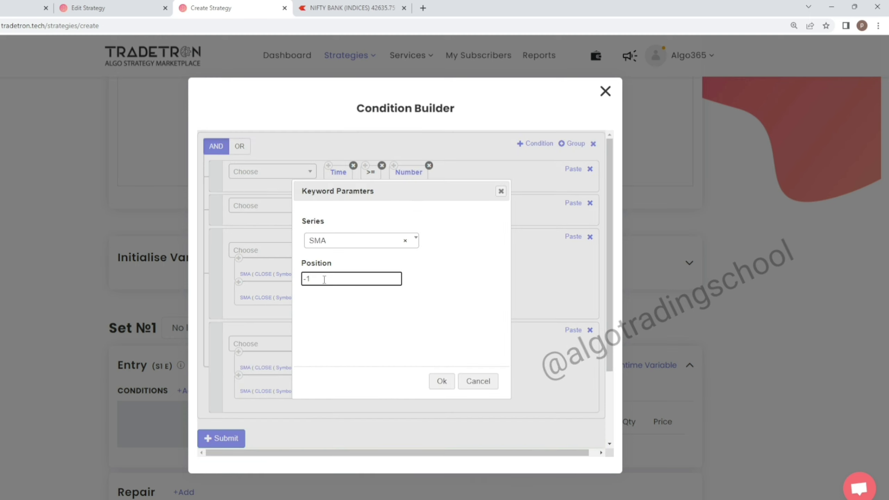
pyautogui.write('2')
pyautogui.click(442, 382)
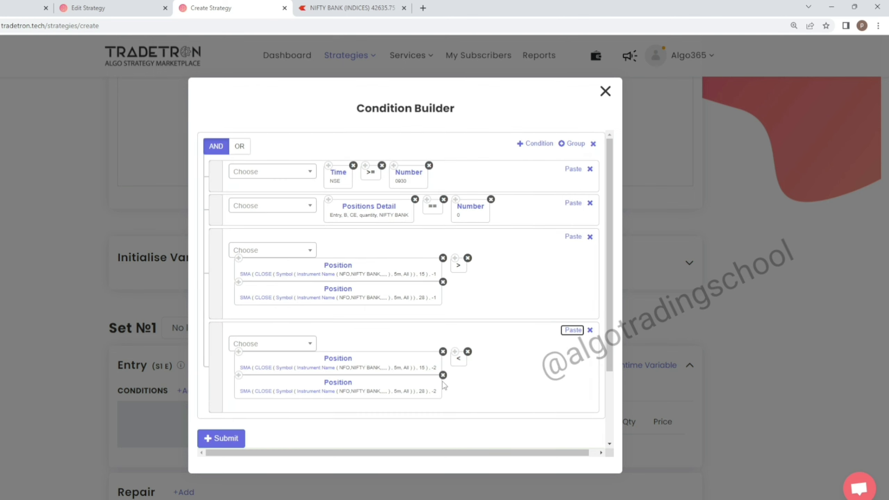
# Add a new condition to the AND group and insert the LTP keyword with Instrument Name as its instrument
pyautogui.click(535, 145)
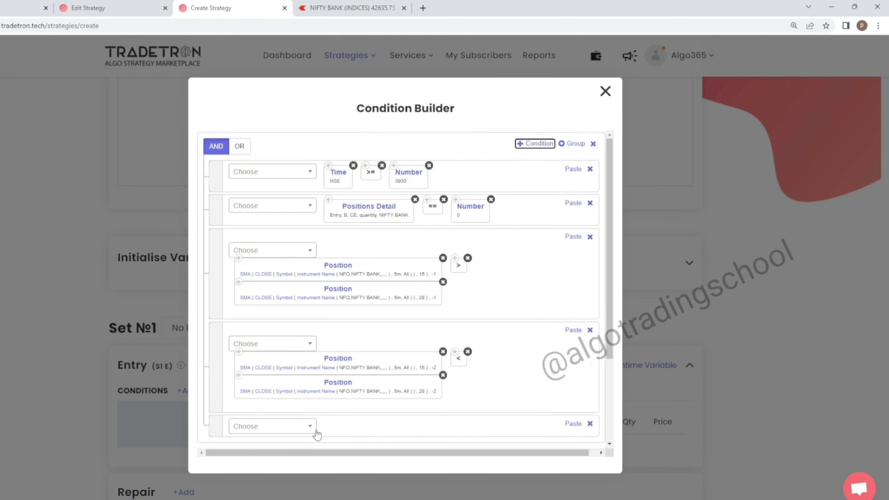
pyautogui.click(283, 433)
pyautogui.write('ltp')
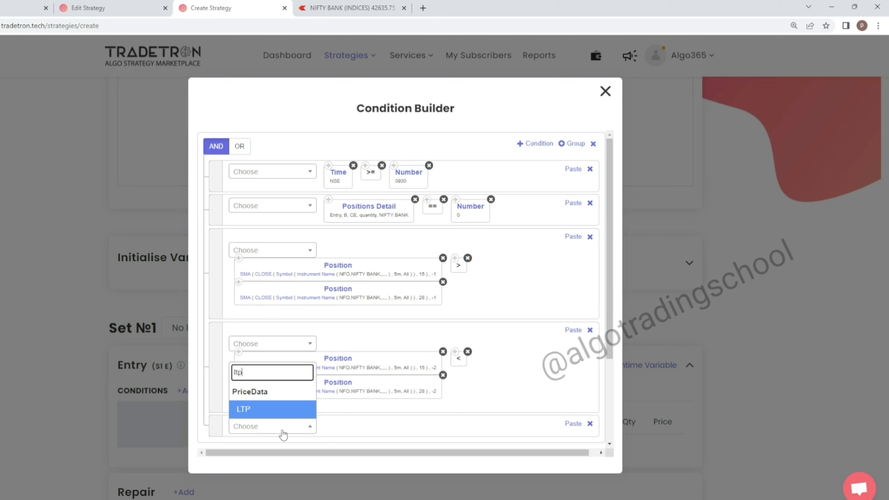
pyautogui.click(272, 407)
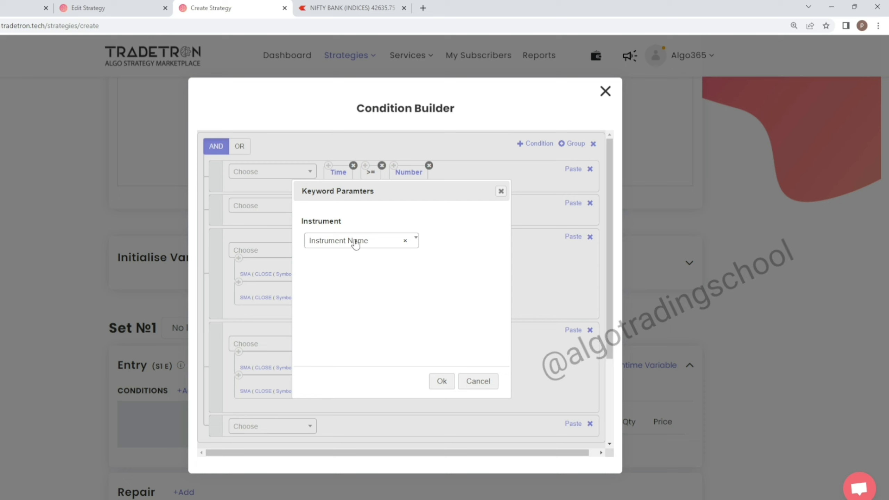
pyautogui.click(442, 384)
# Set the LTP keyword's instrument to exchange NFO and underlying NFO - NIFTY BANK
pyautogui.click(356, 440)
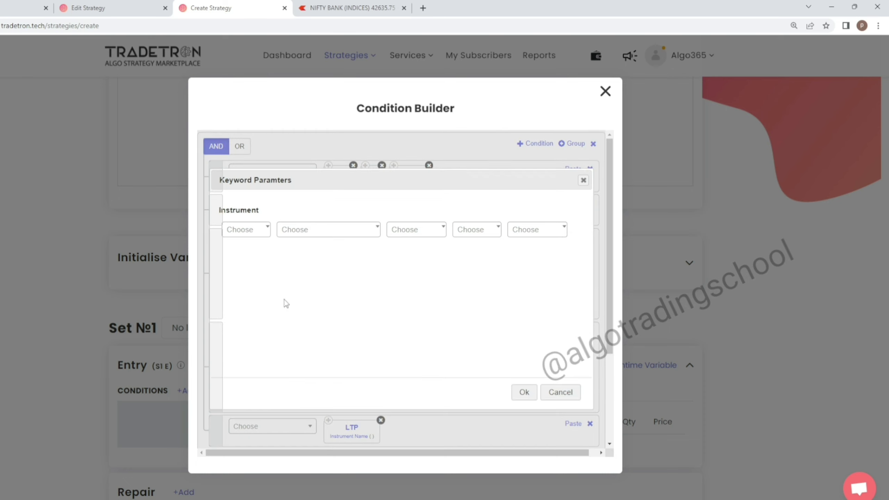
pyautogui.click(235, 230)
pyautogui.write('nfo')
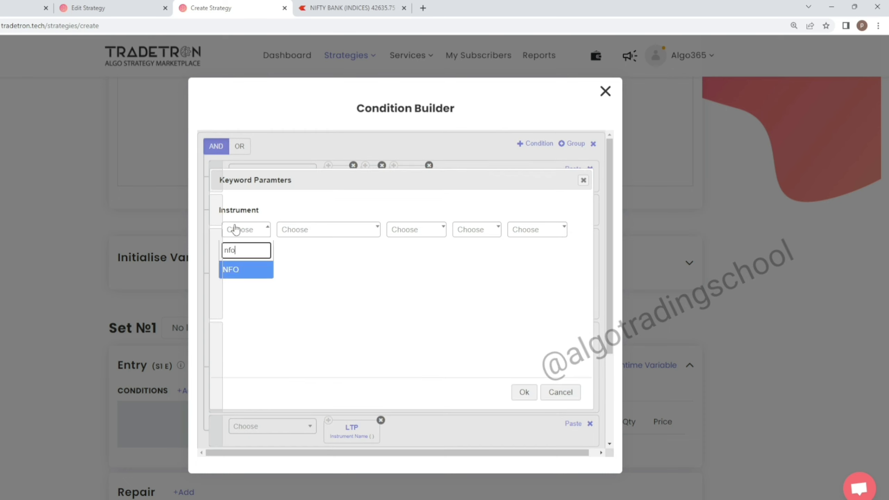
pyautogui.press('Return')
pyautogui.click(307, 239)
pyautogui.write('nifty b')
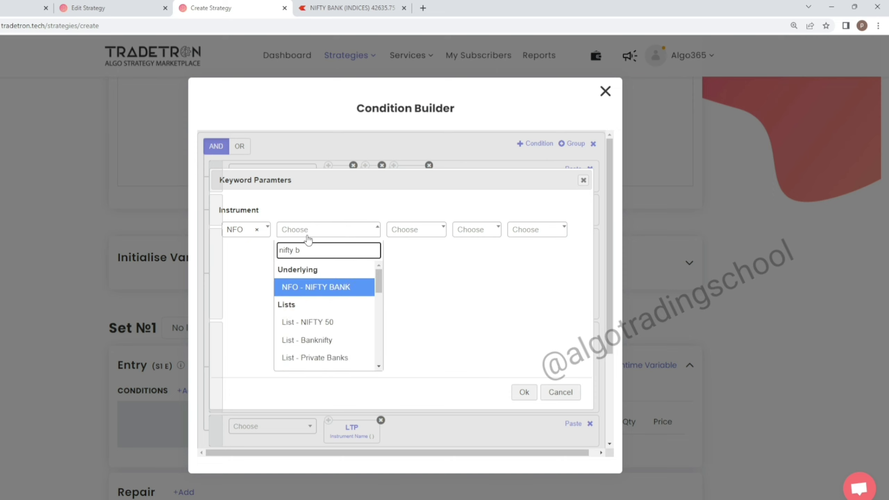
pyautogui.press('Return')
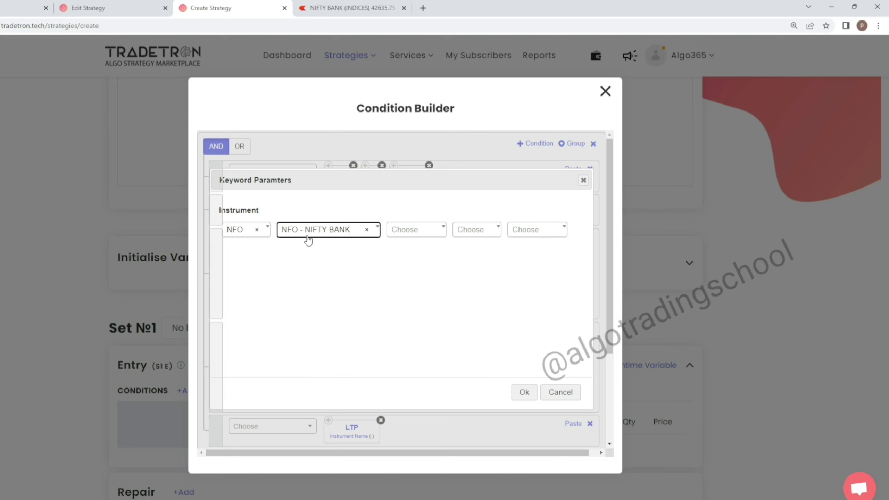
pyautogui.click(517, 393)
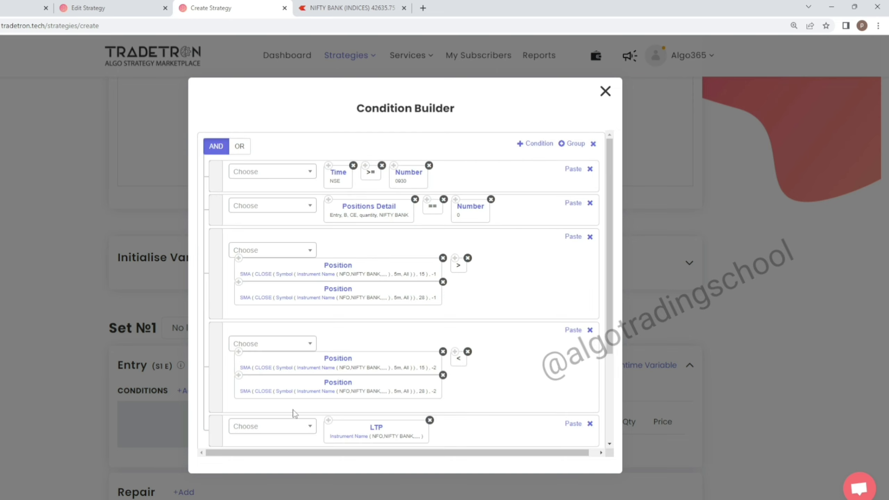
# Add the > comparison operator after LTP in the last condition
pyautogui.click(255, 430)
pyautogui.write('>')
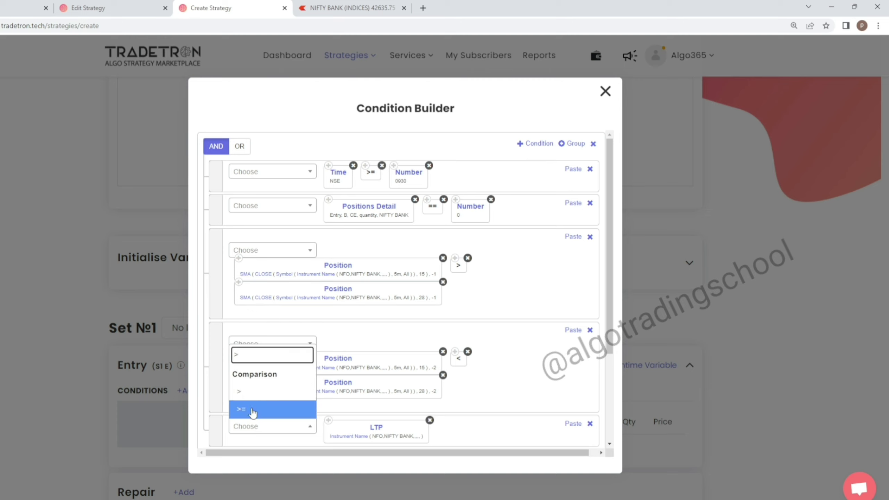
pyautogui.click(254, 393)
# Add a Position keyword after the > operator in the LTP condition, with series HIGH and position -1
pyautogui.click(286, 427)
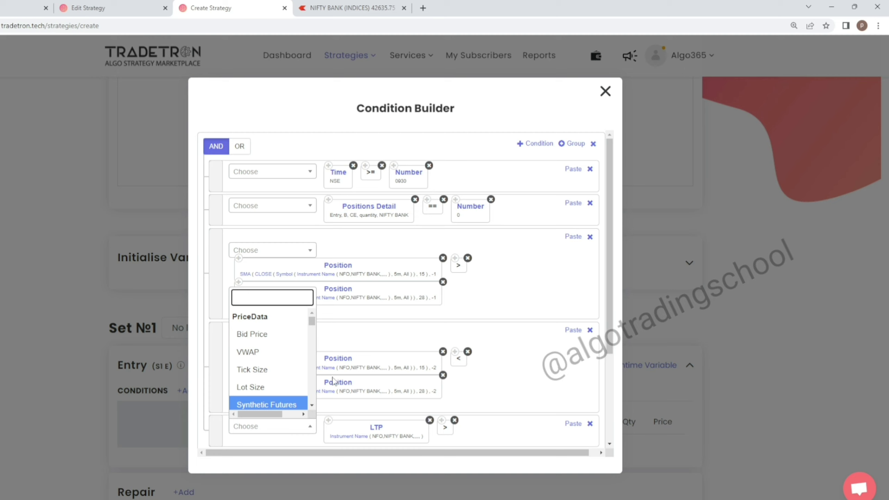
pyautogui.write('posi')
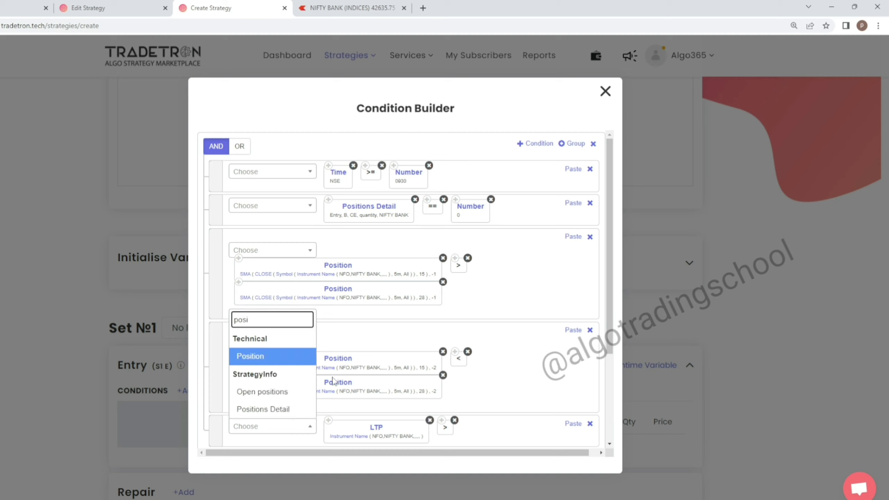
pyautogui.click(276, 356)
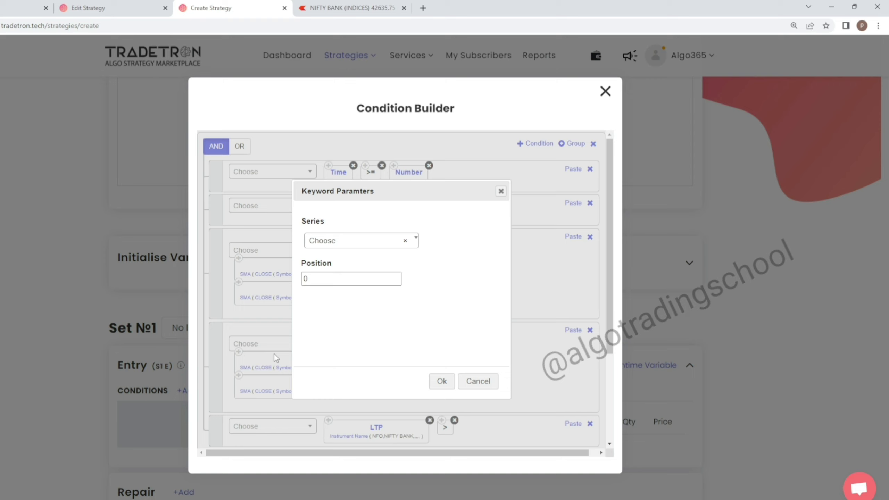
pyautogui.click(365, 241)
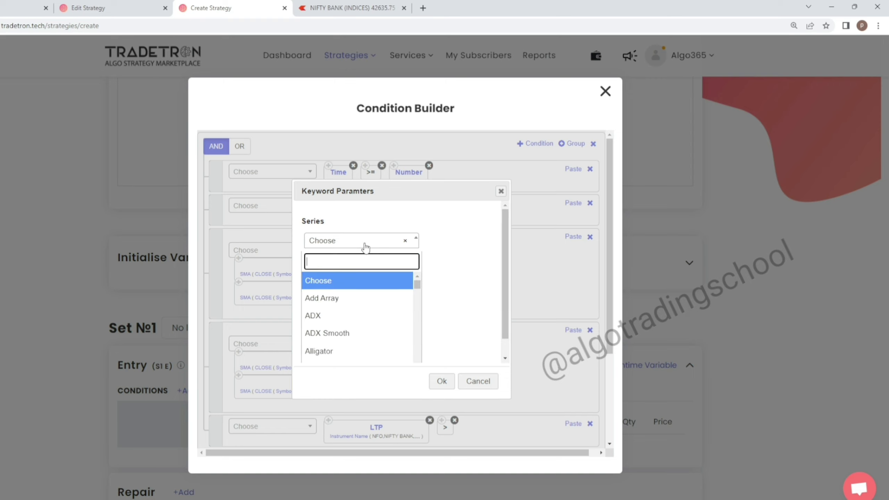
pyautogui.write('high')
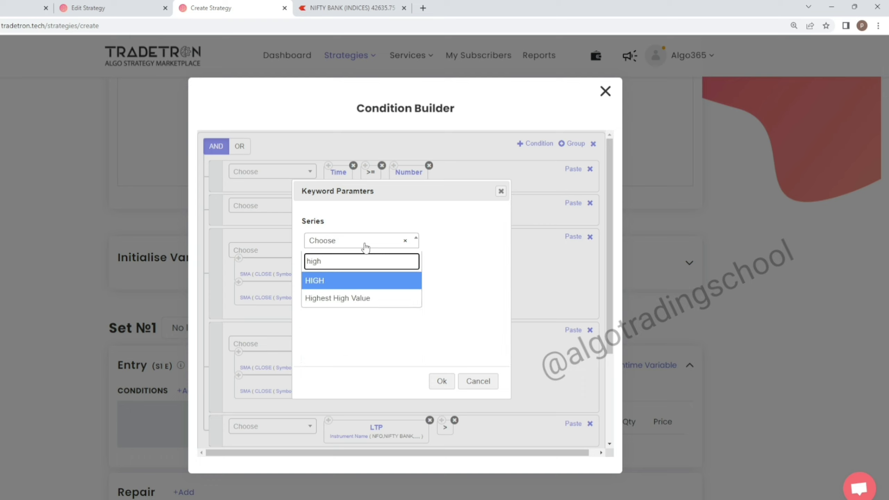
pyautogui.click(356, 280)
pyautogui.moveTo(334, 279); pyautogui.dragTo(301, 287)
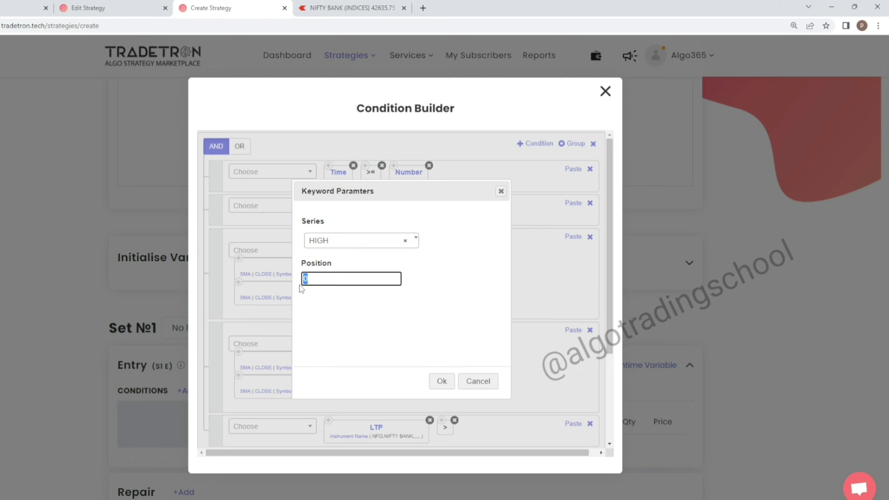
pyautogui.write('-1')
pyautogui.click(441, 381)
# Keep Symbol as the HIGH series' OHLC source and set that symbol's candle type to 5m
pyautogui.scroll(-5, 439, 356)
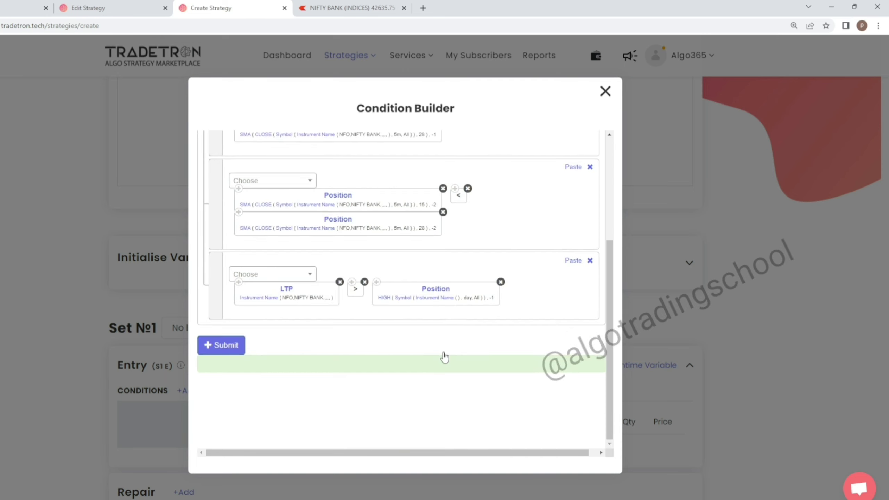
pyautogui.click(382, 302)
pyautogui.click(450, 379)
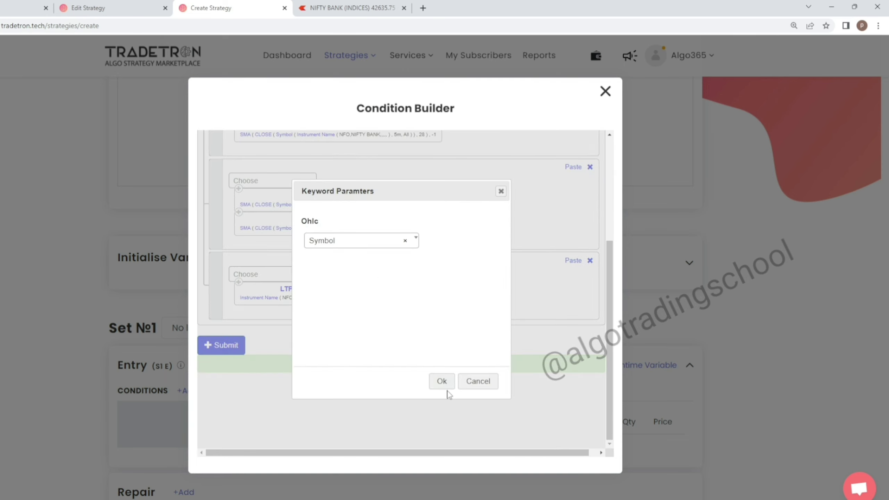
pyautogui.click(407, 299)
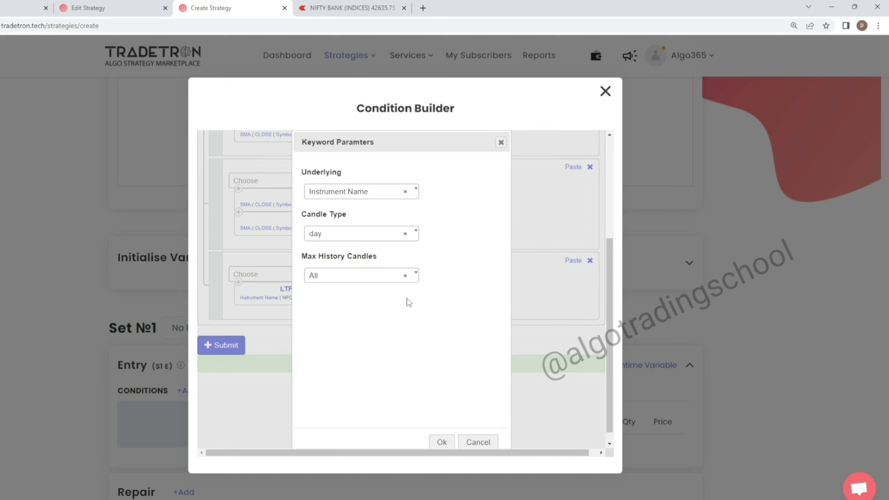
pyautogui.click(328, 236)
pyautogui.scroll(-2, 354, 338)
pyautogui.click(324, 331)
pyautogui.click(441, 442)
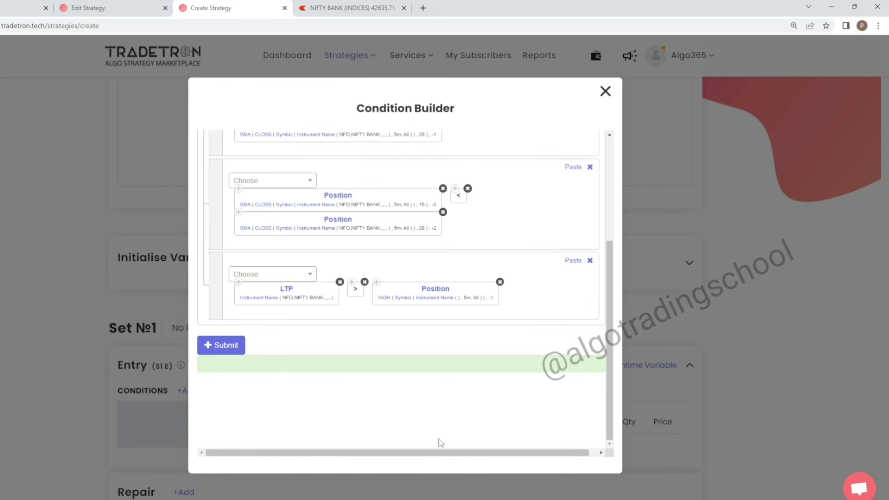
# Set the HIGH series' instrument to exchange NFO and underlying NFO - NIFTY BANK
pyautogui.click(428, 300)
pyautogui.click(251, 235)
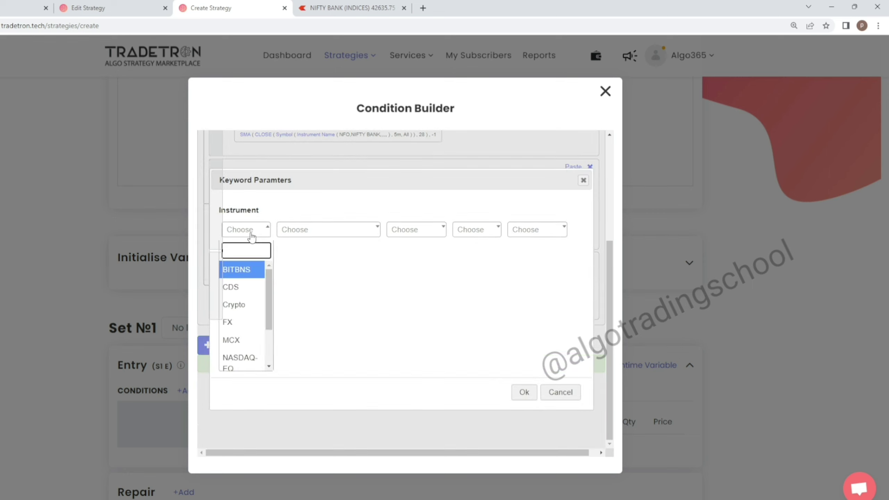
pyautogui.write('nfo ni')
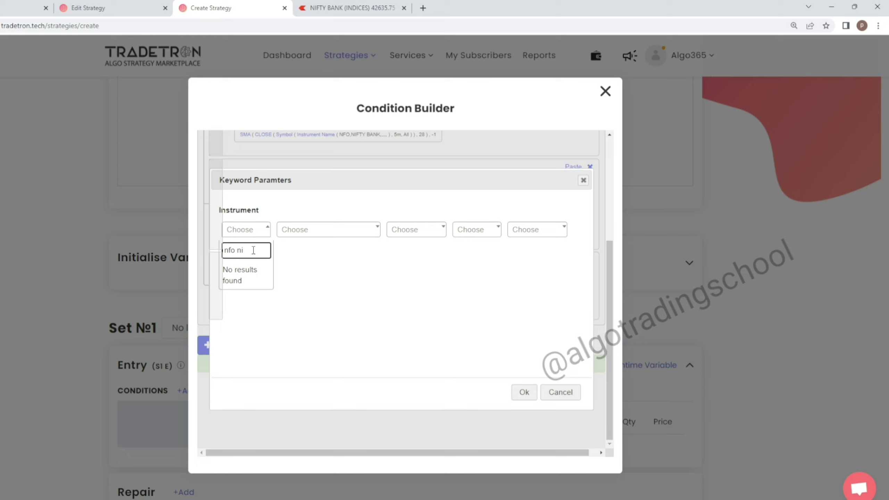
pyautogui.moveTo(253, 250); pyautogui.dragTo(212, 247)
pyautogui.write('n')
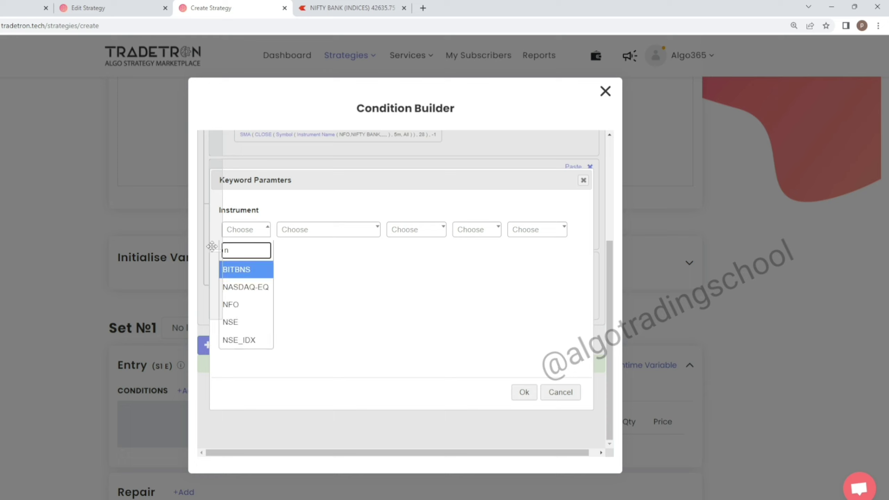
pyautogui.click(246, 304)
pyautogui.click(297, 231)
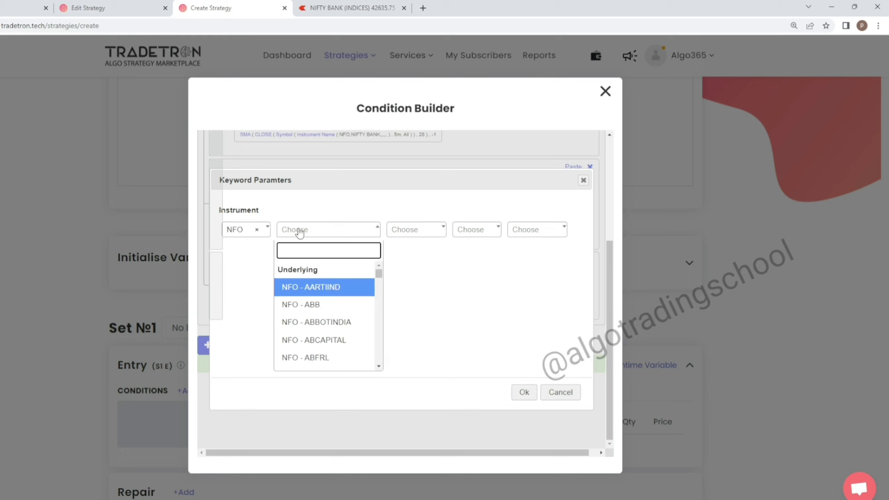
pyautogui.write('nifty')
pyautogui.press('Down')
pyautogui.press('Return')
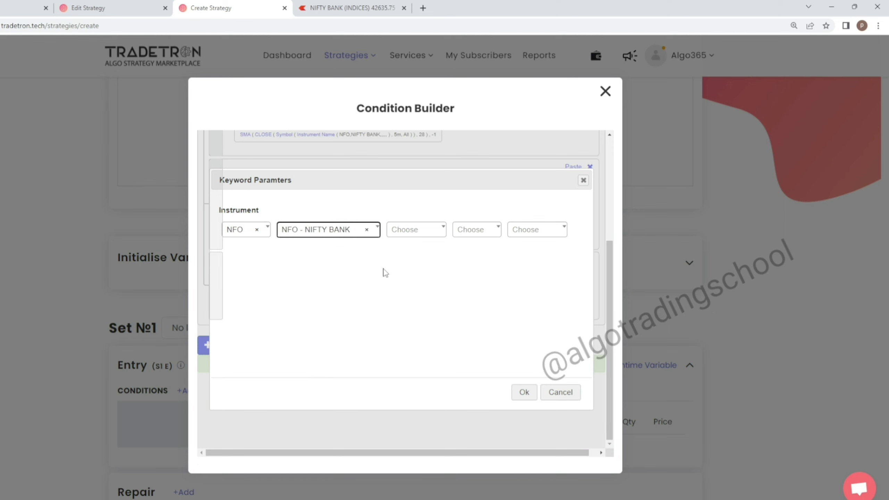
pyautogui.click(525, 393)
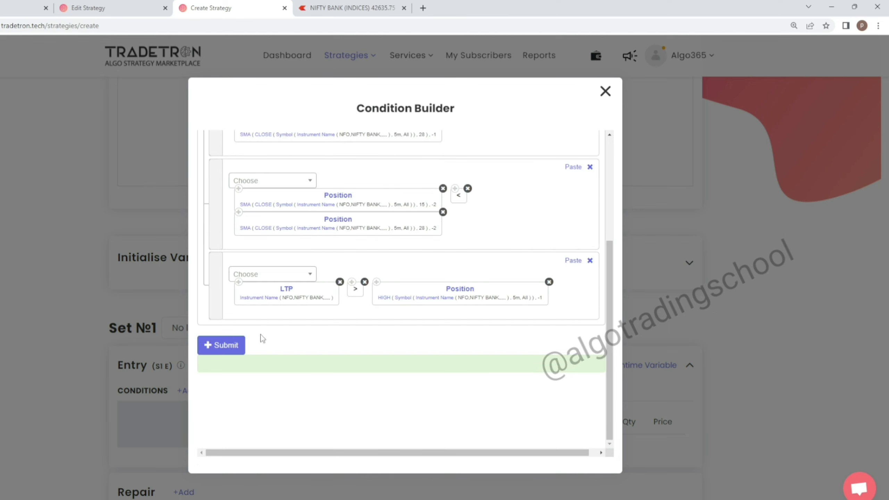
# Submit the Set 1 entry conditions and close the Condition Builder
pyautogui.click(224, 345)
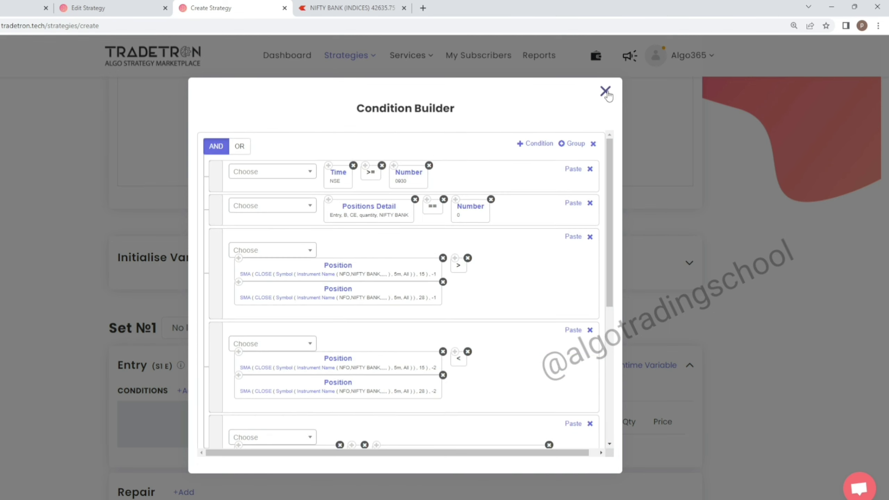
pyautogui.click(605, 92)
# Start a new position for the Set 1 entry with exchange NFO, type Call and underlying NIFTY BANK
pyautogui.scroll(-4, 490, 266)
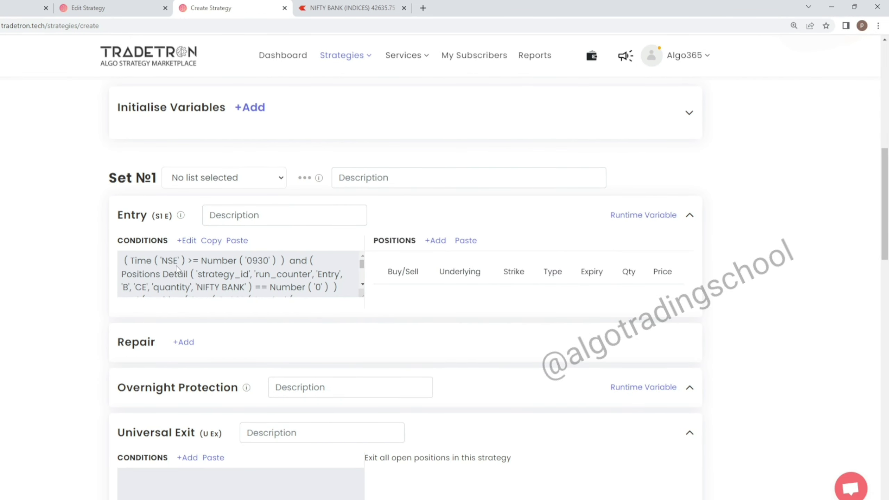
pyautogui.click(436, 241)
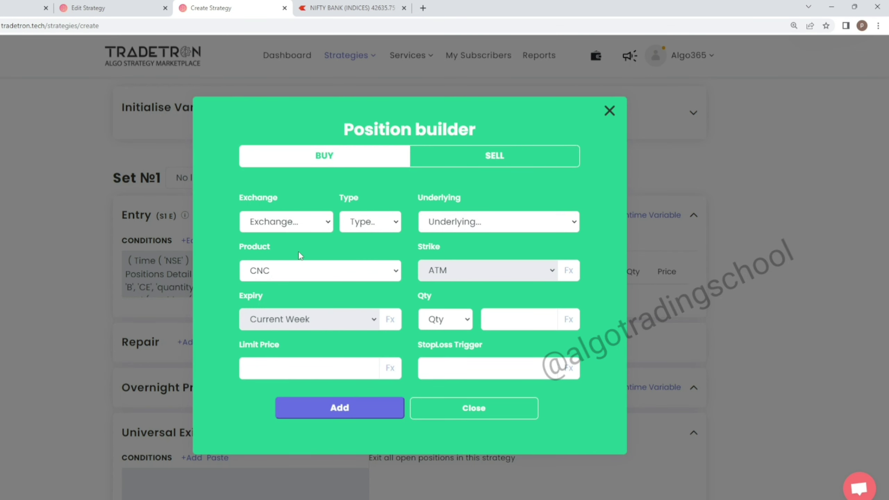
pyautogui.click(281, 224)
pyautogui.click(266, 280)
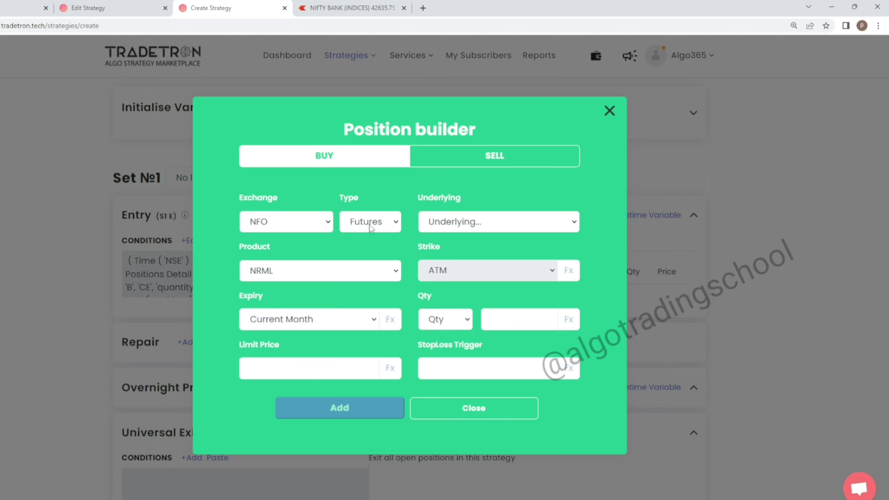
pyautogui.click(370, 227)
pyautogui.click(365, 265)
pyautogui.click(443, 222)
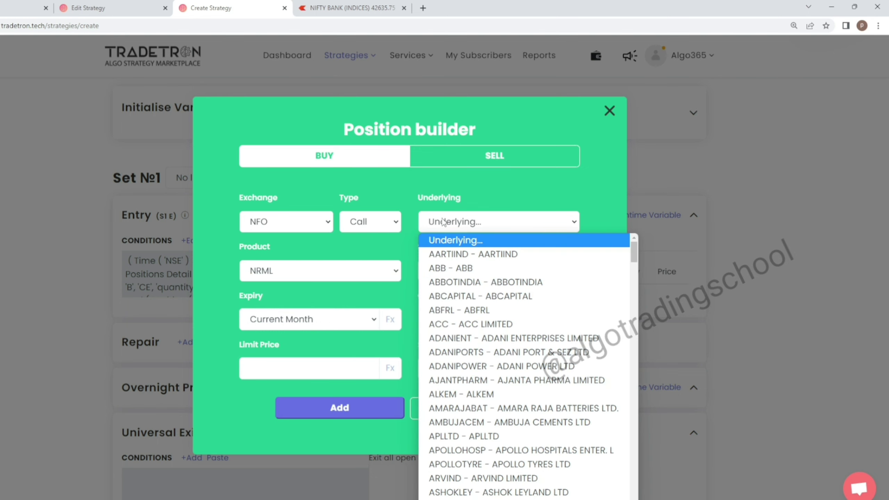
pyautogui.write('nifty')
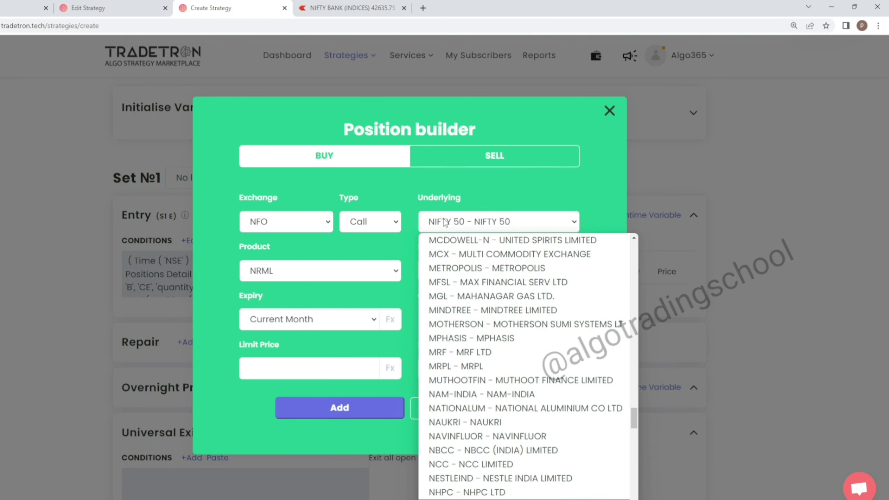
pyautogui.press('Down')
pyautogui.press('Return')
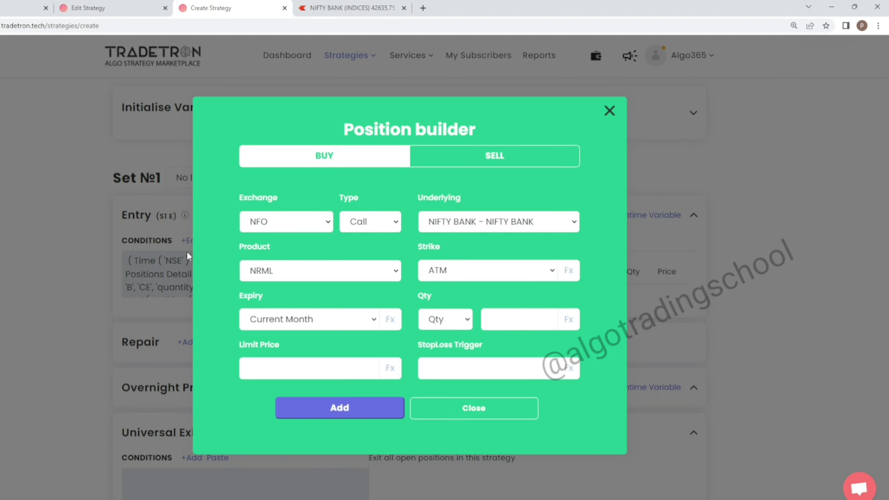
# Set the call position's expiry to Current Week and its quantity to 1 lot
pyautogui.click(275, 324)
pyautogui.click(273, 336)
pyautogui.click(445, 319)
pyautogui.click(437, 366)
pyautogui.click(499, 319)
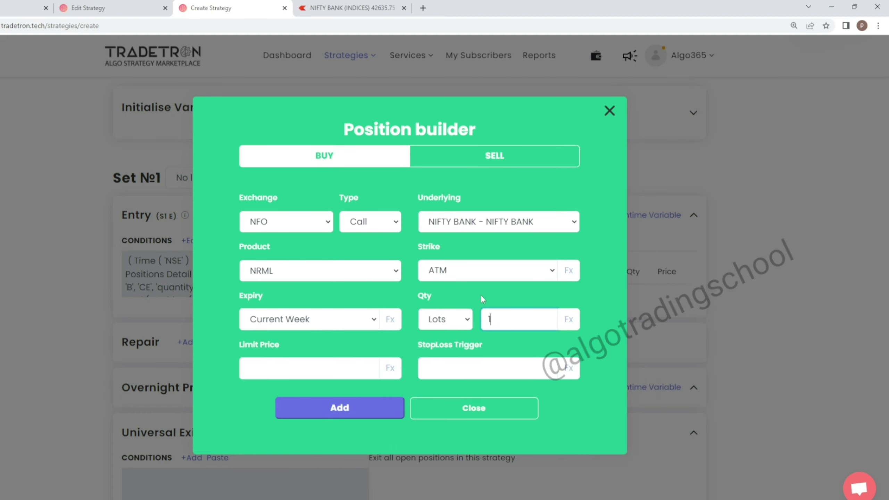
# Define the call position's strike by formula, adding a Round function with LTP as its value and 100 as its base
pyautogui.click(496, 280)
pyautogui.click(448, 21)
pyautogui.click(567, 277)
pyautogui.click(228, 159)
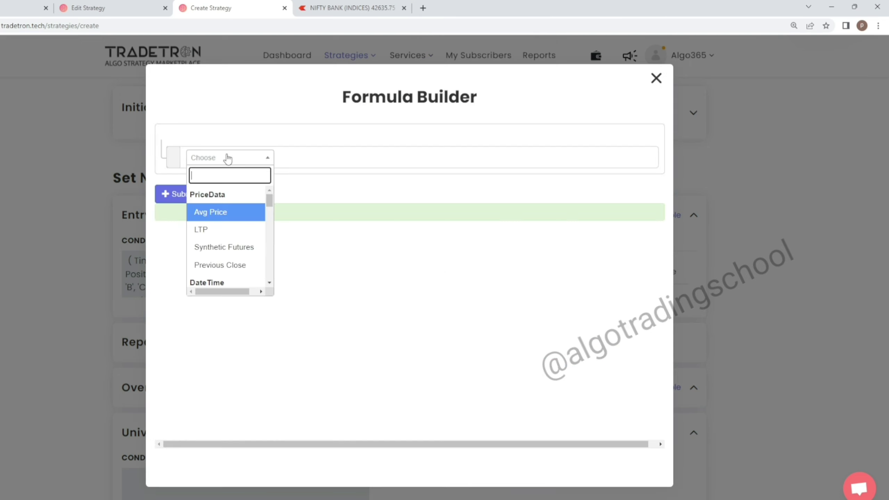
pyautogui.write('round')
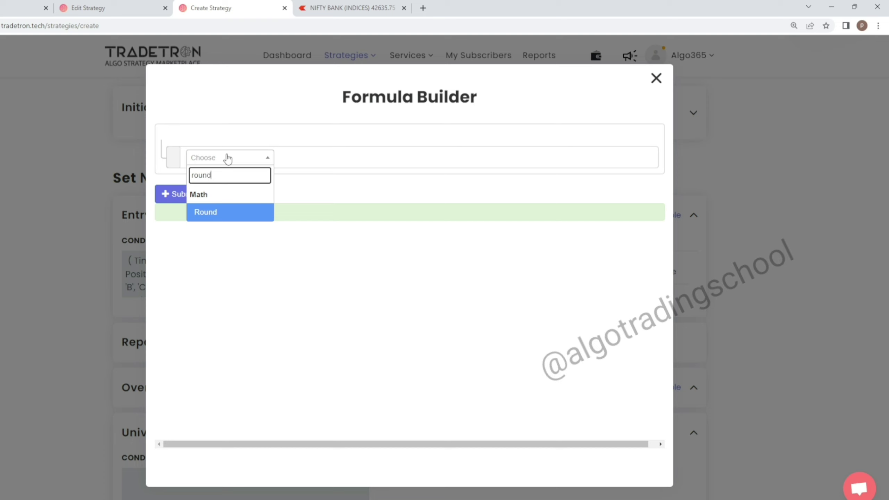
pyautogui.click(230, 213)
pyautogui.click(344, 235)
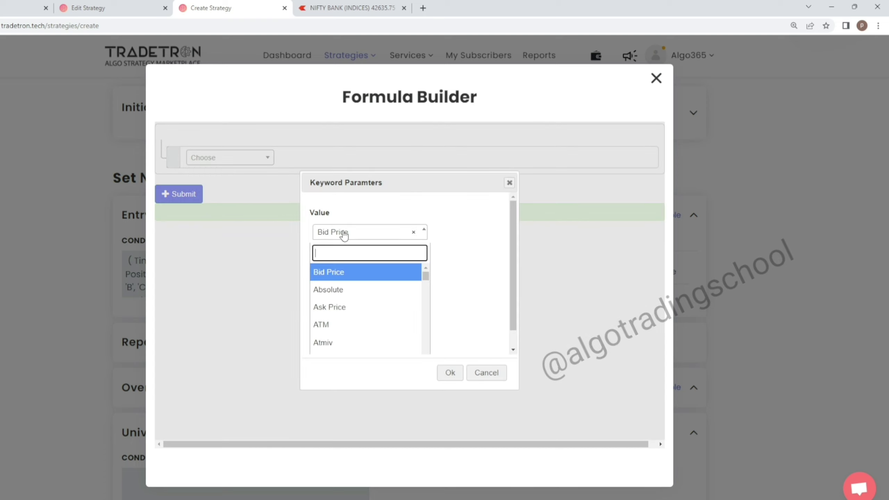
pyautogui.write('ltp')
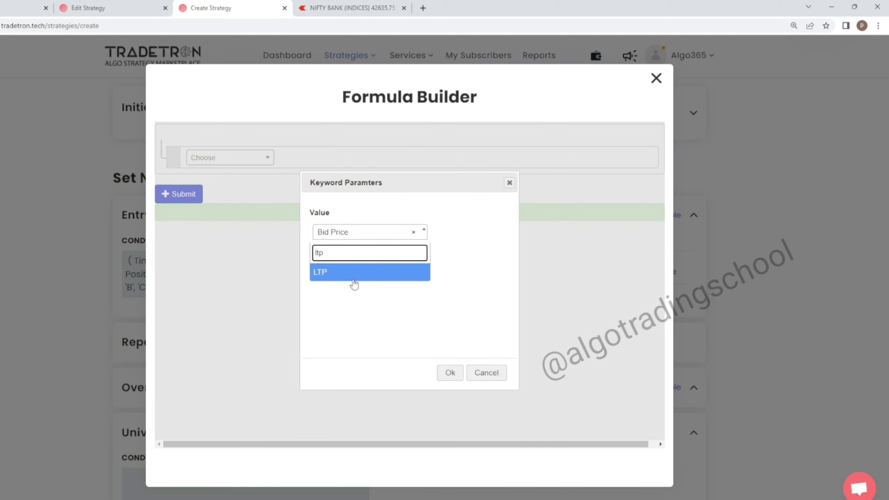
pyautogui.click(350, 277)
pyautogui.click(348, 270)
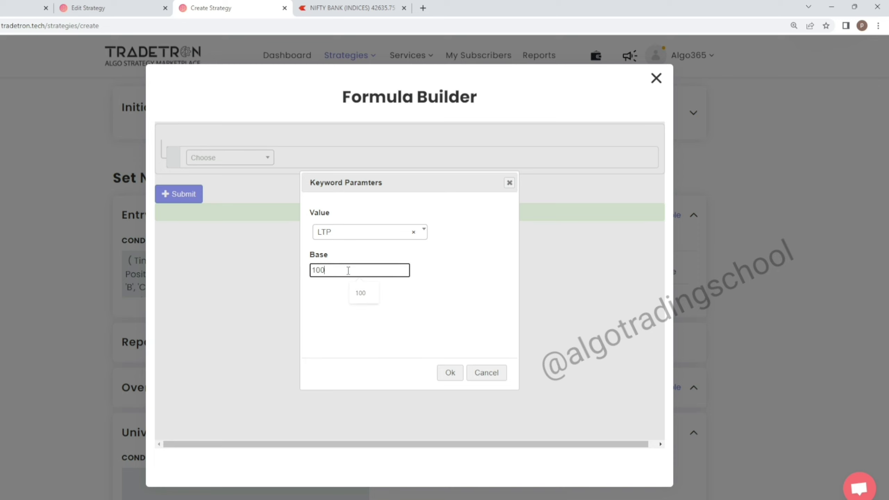
pyautogui.click(449, 372)
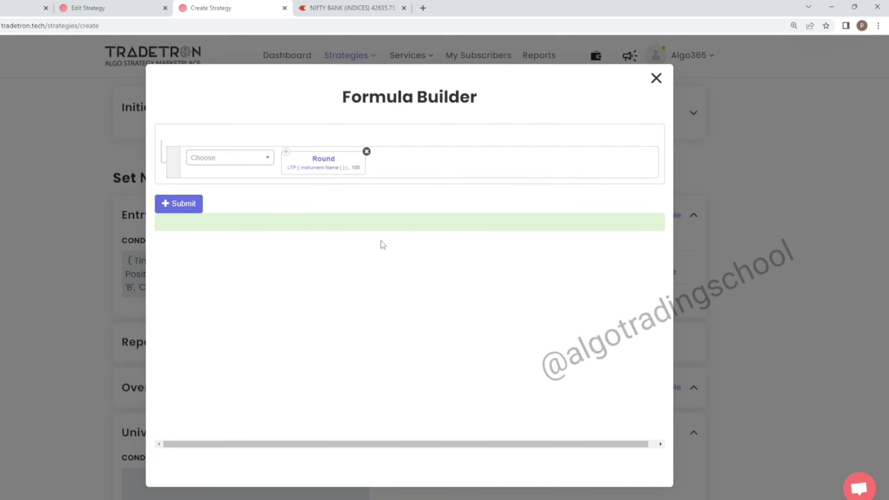
# Set the LTP instrument inside the strike's Round function to exchange NFO and underlying NFO - NIFTY BANK
pyautogui.click(323, 168)
pyautogui.click(266, 230)
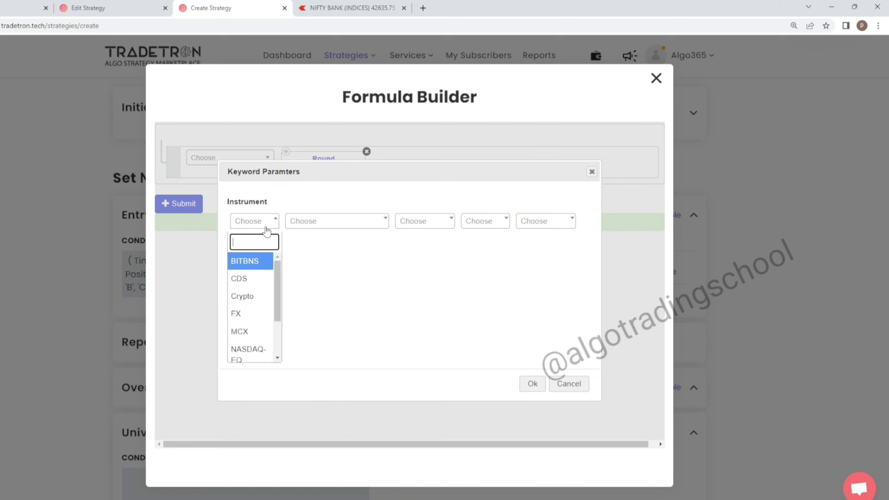
pyautogui.write('nfo')
pyautogui.click(266, 267)
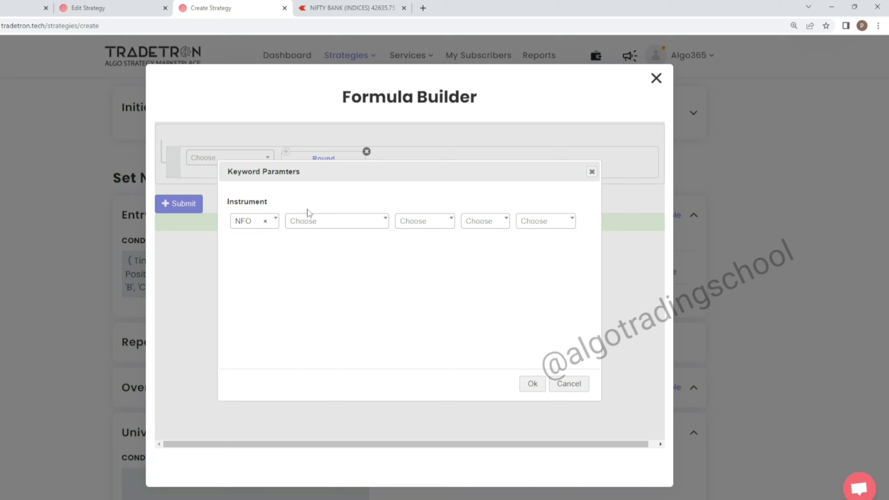
pyautogui.click(309, 223)
pyautogui.write('nif')
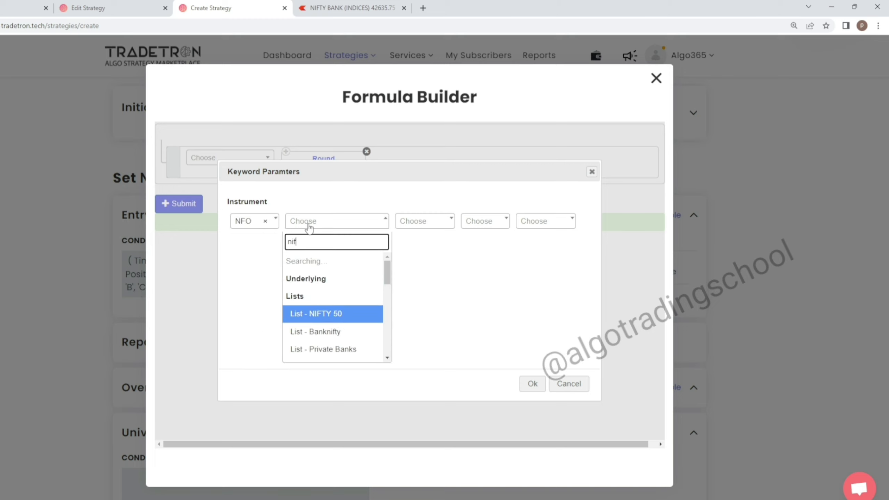
pyautogui.write('ty')
pyautogui.press('Down')
pyautogui.press('Return')
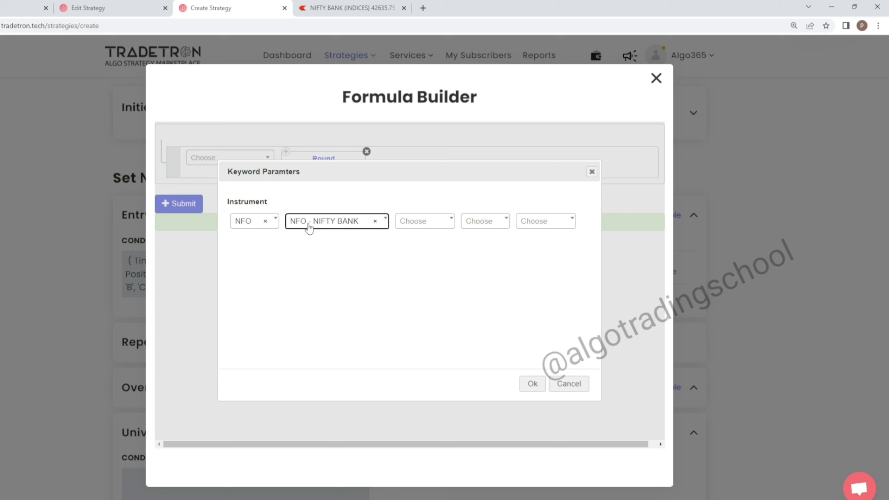
pyautogui.click(532, 384)
# Submit the strike formula and add the call position to the Set 1 entry, closing both builders
pyautogui.click(179, 203)
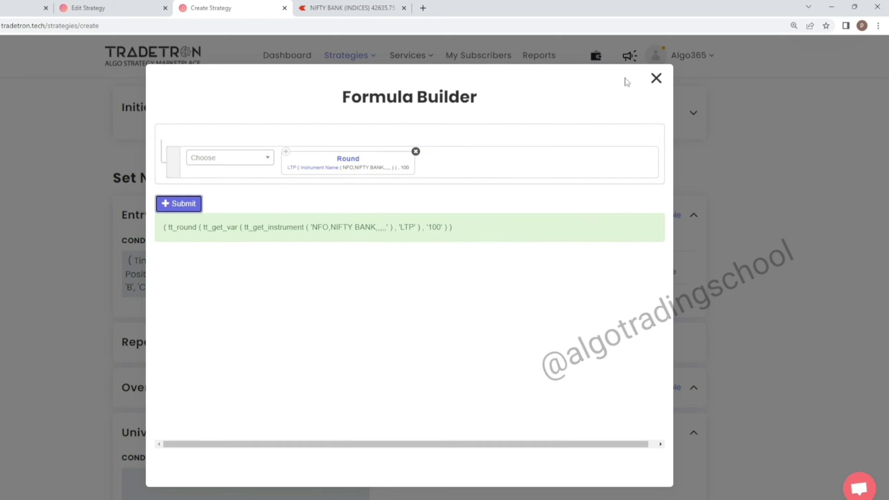
pyautogui.click(656, 77)
pyautogui.click(360, 410)
pyautogui.click(453, 403)
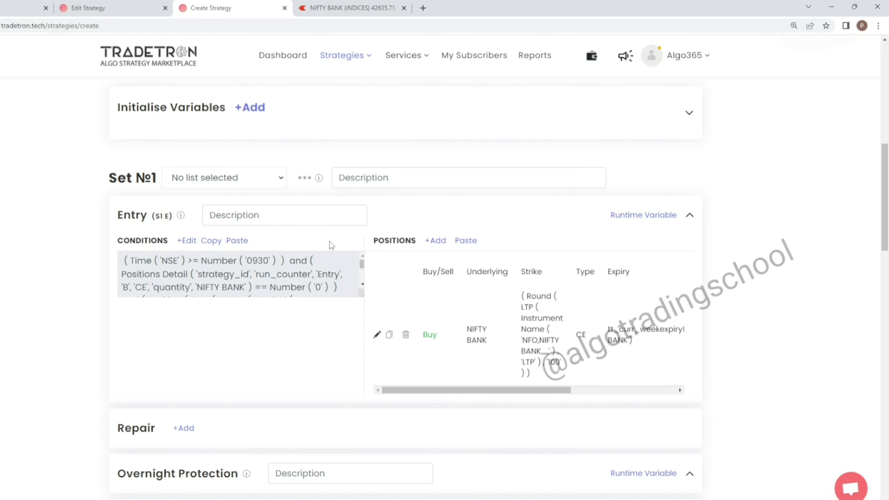
# Add a second set to the strategy and return to Set 1
pyautogui.scroll(-4, 341, 246)
pyautogui.scroll(2, 341, 246)
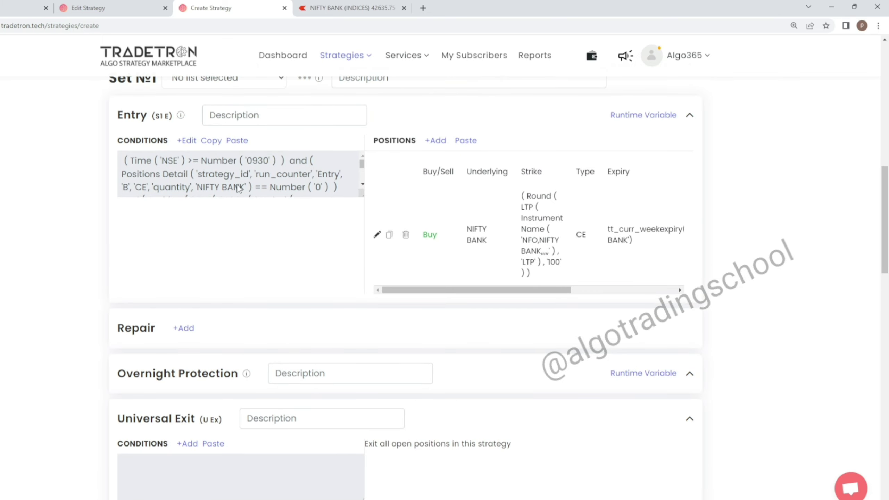
pyautogui.scroll(-2, 237, 188)
pyautogui.scroll(-10, 551, 287)
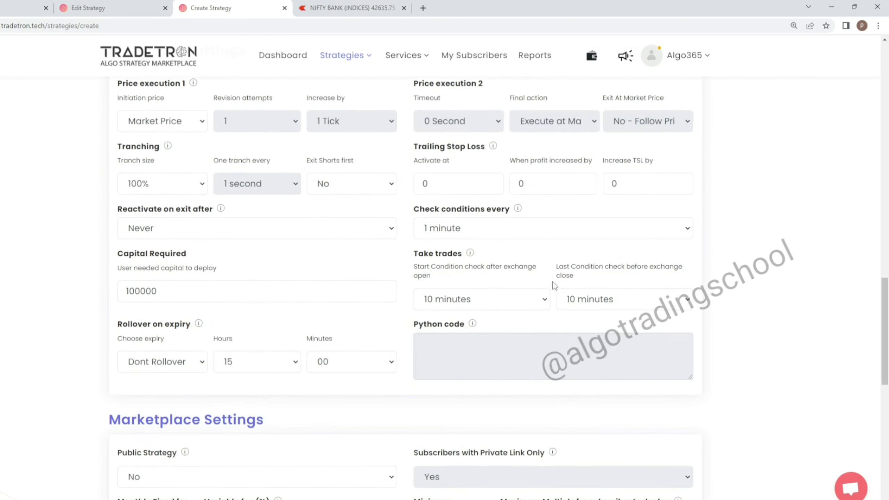
pyautogui.scroll(3, 552, 286)
pyautogui.click(642, 186)
pyautogui.scroll(8, 361, 284)
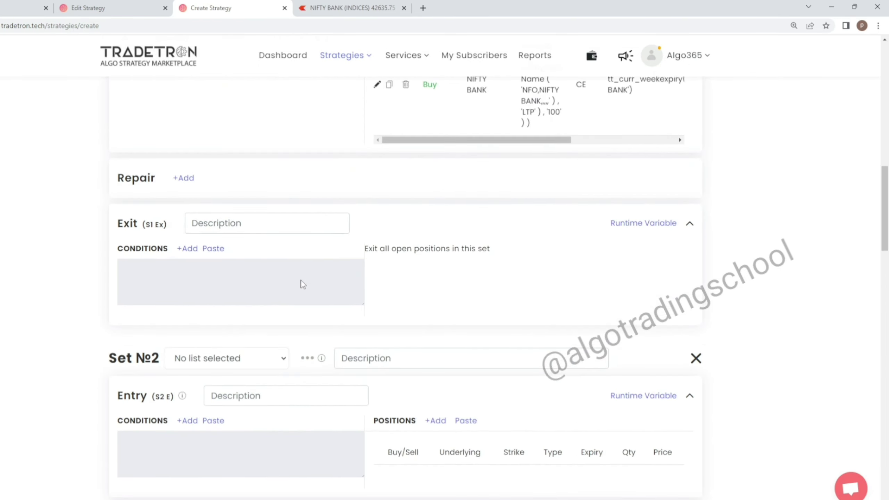
pyautogui.scroll(2, 293, 279)
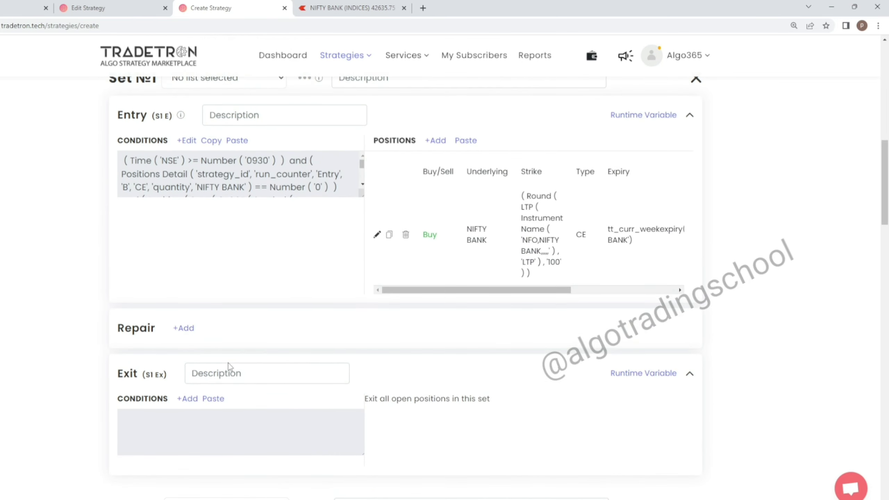
# Add a Repair Once block to Set 1 and begin its condition with LTP of the Traded Instrument Name
pyautogui.click(189, 335)
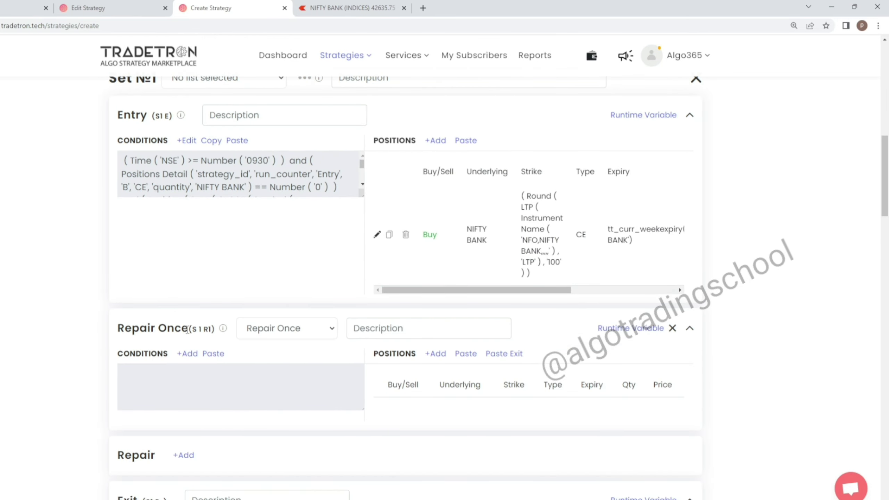
pyautogui.click(185, 354)
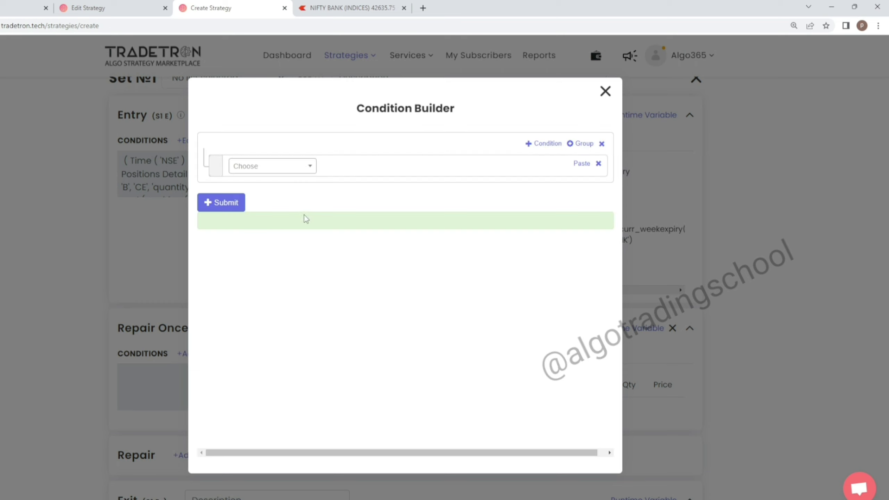
pyautogui.click(273, 172)
pyautogui.write('ltp')
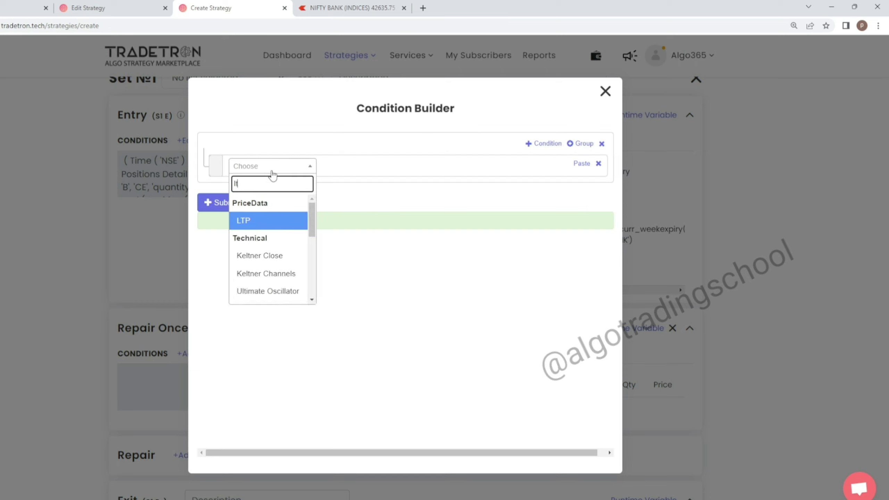
pyautogui.click(278, 226)
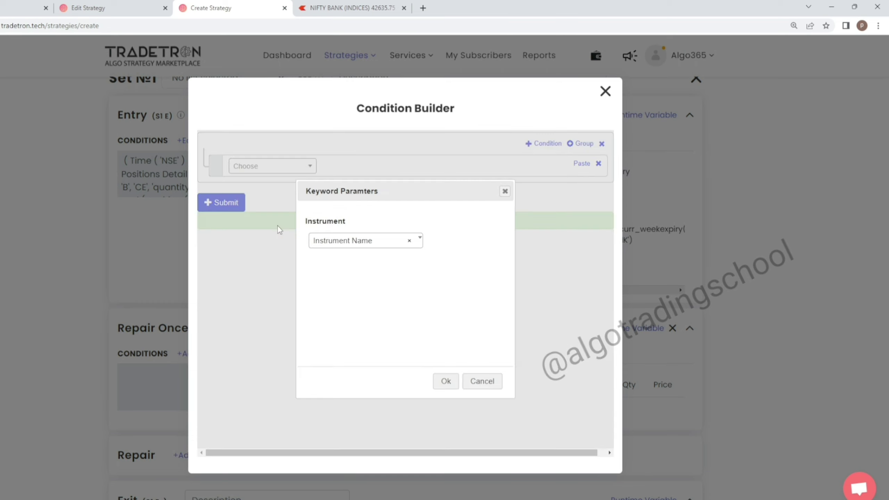
pyautogui.click(362, 242)
pyautogui.click(353, 351)
pyautogui.click(445, 380)
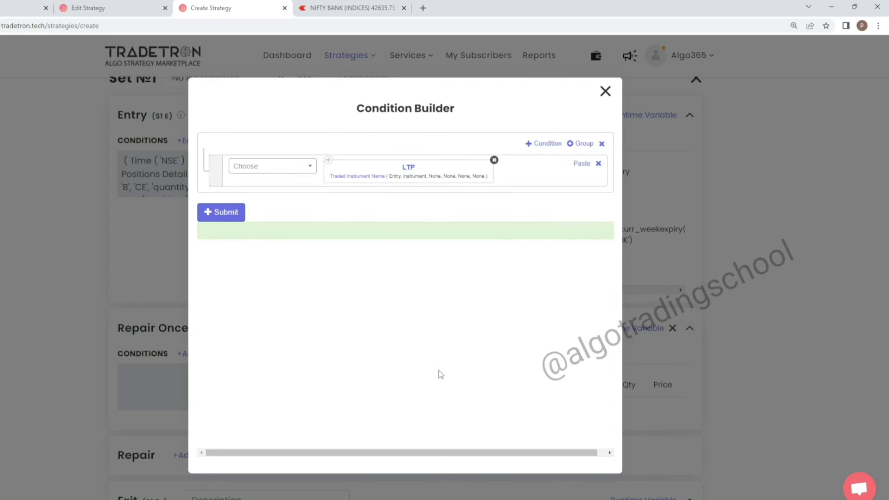
# Set the Traded Instrument Name's underlying to NIFTY BANK and its set, condition and leg numbers to 1
pyautogui.click(372, 178)
pyautogui.click(279, 277)
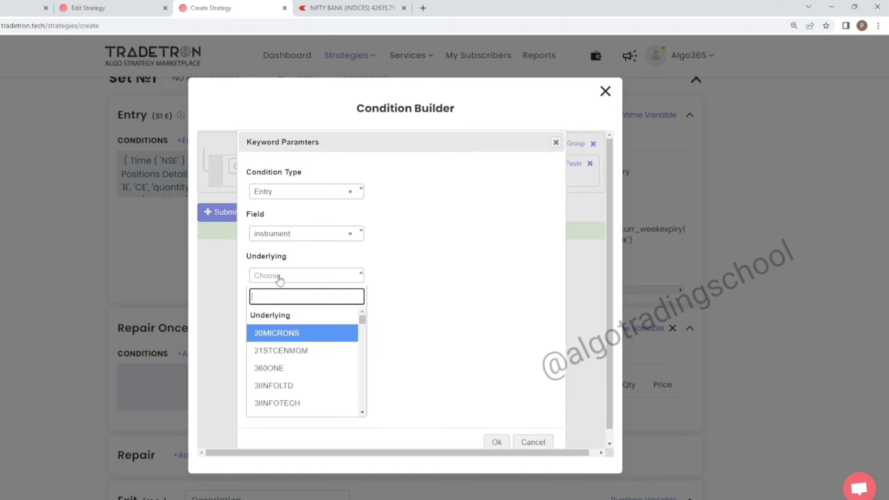
pyautogui.write('nifty b')
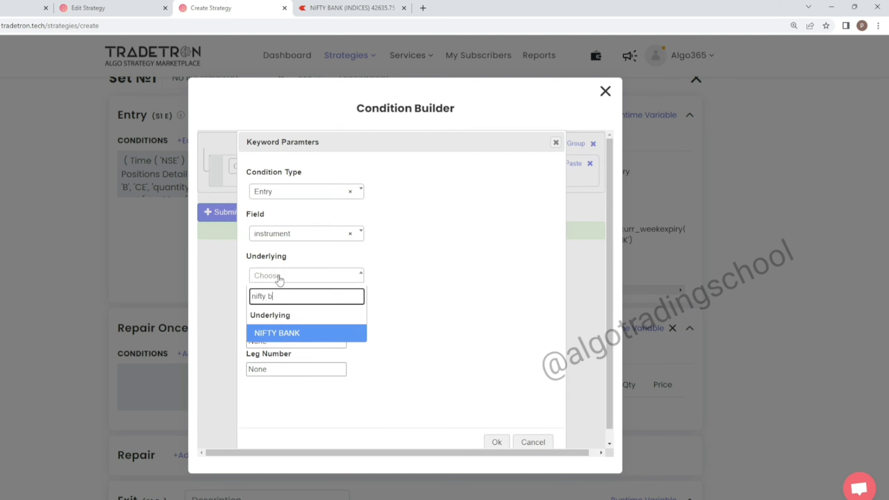
pyautogui.press('Return')
pyautogui.moveTo(279, 310); pyautogui.dragTo(227, 308)
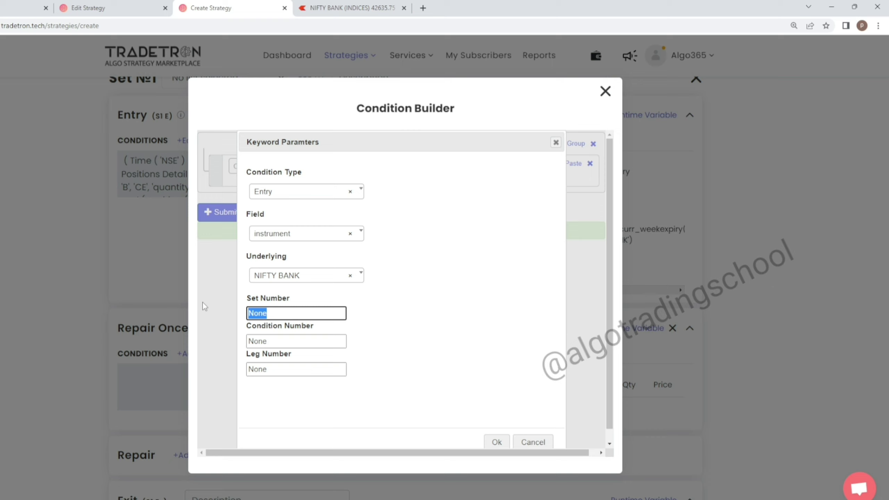
pyautogui.write('1')
pyautogui.moveTo(263, 340); pyautogui.dragTo(248, 346)
pyautogui.write('1')
pyautogui.press('Tab')
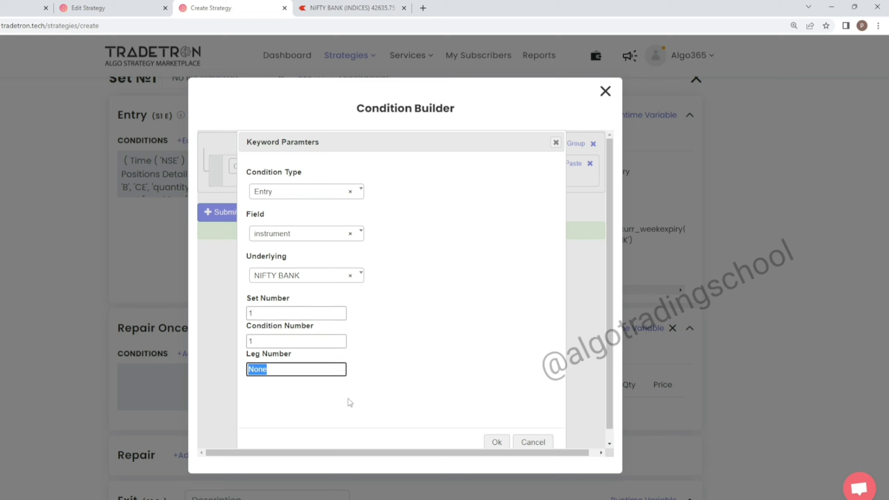
pyautogui.write('1')
pyautogui.click(497, 442)
# Append the > operator to the repair condition, followed by the Traded Instrument keyword
pyautogui.click(269, 168)
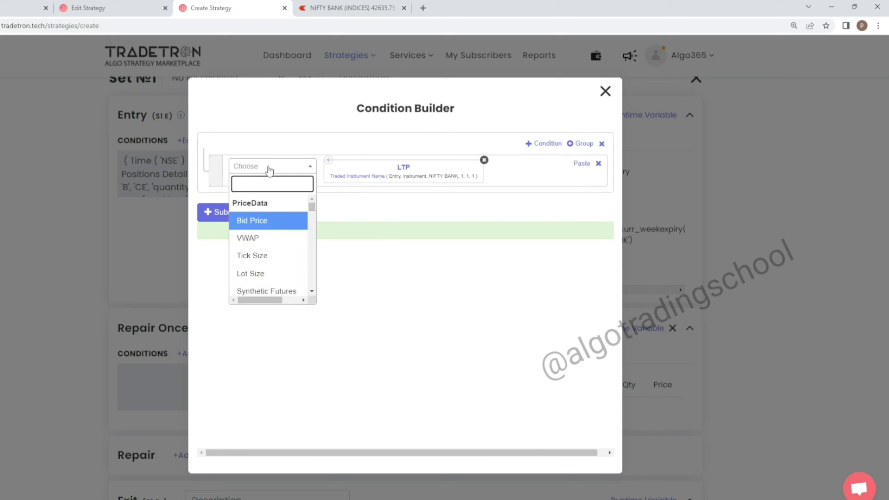
pyautogui.write('>')
pyautogui.click(271, 220)
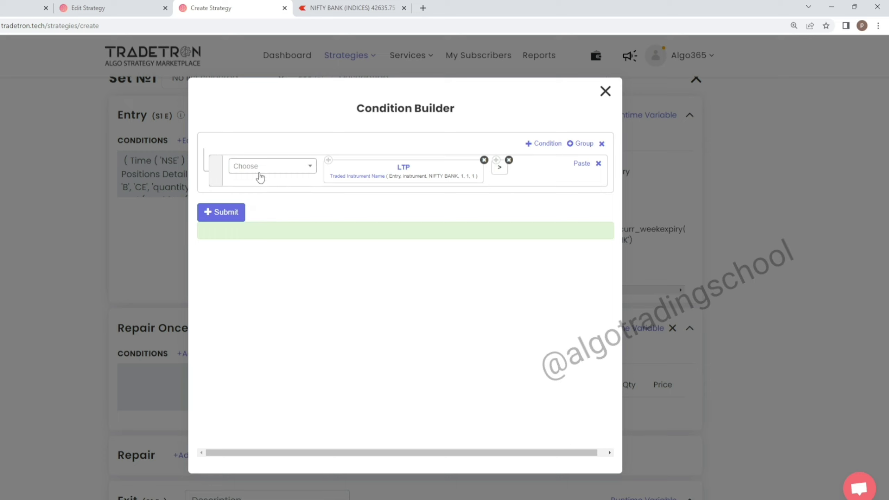
pyautogui.click(260, 172)
pyautogui.write('trad')
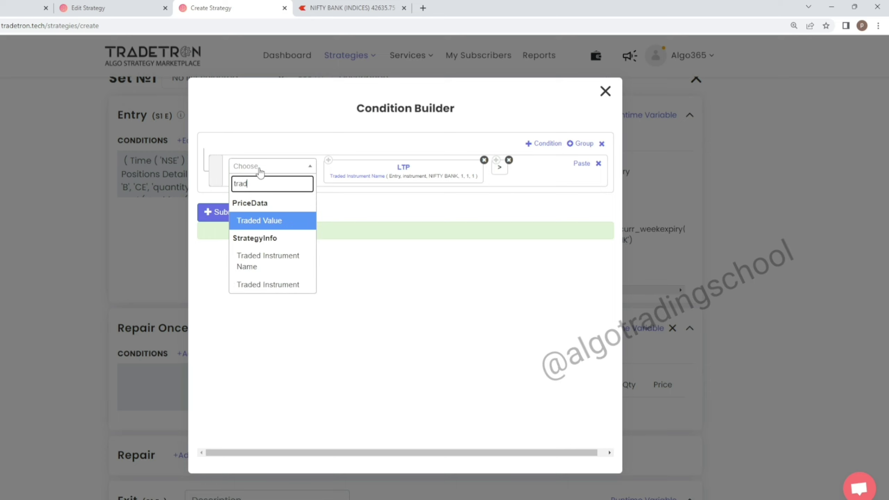
pyautogui.click(290, 284)
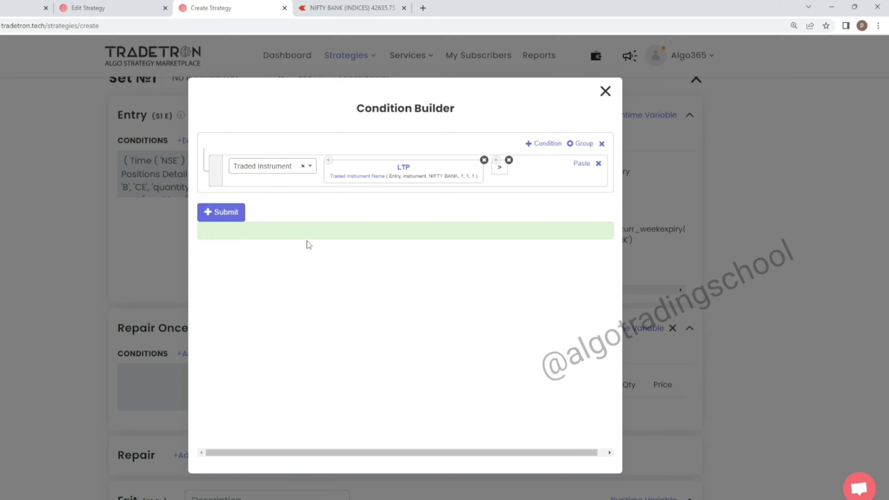
# Set the underlying of the repair condition's Traded Instrument price keyword to NIFTY BANK
pyautogui.click(276, 280)
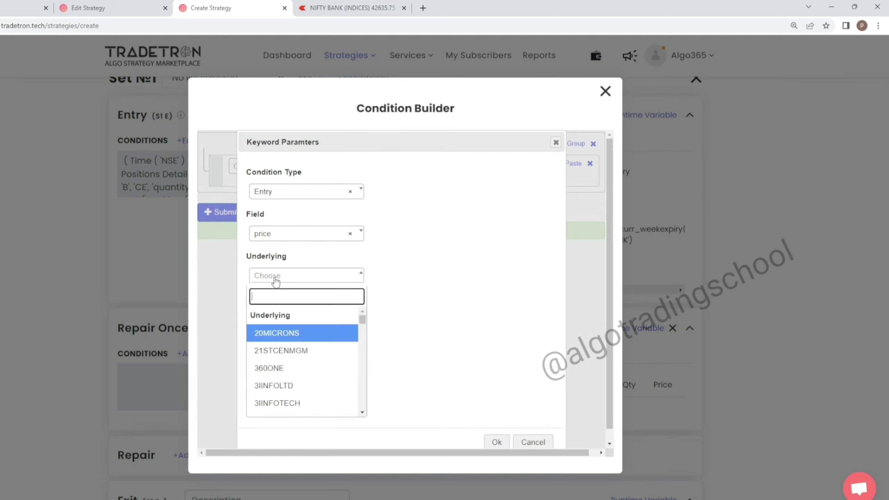
pyautogui.write('nfith')
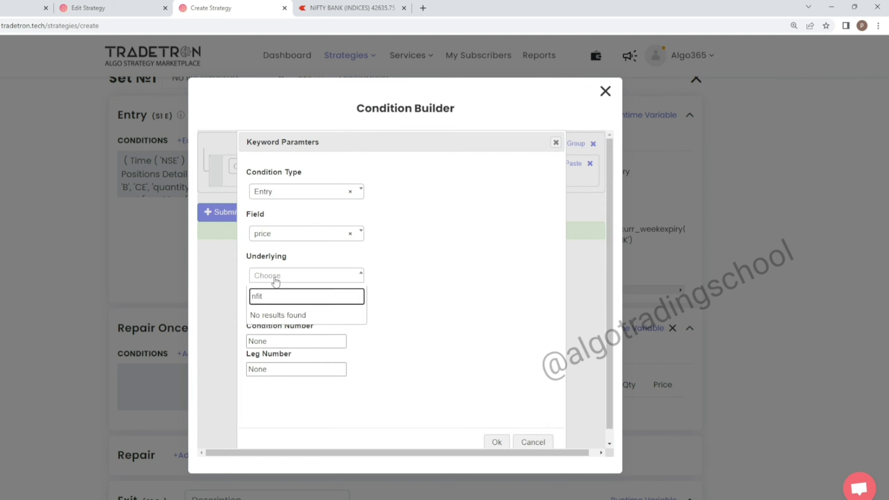
pyautogui.press('BackSpace')
pyautogui.press('BackSpace')
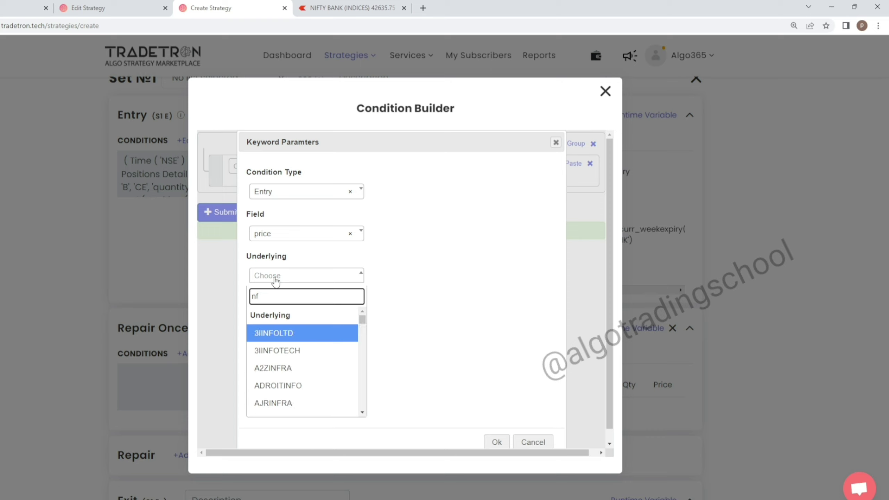
pyautogui.press('BackSpace')
pyautogui.press('BackSpace')
pyautogui.write('n')
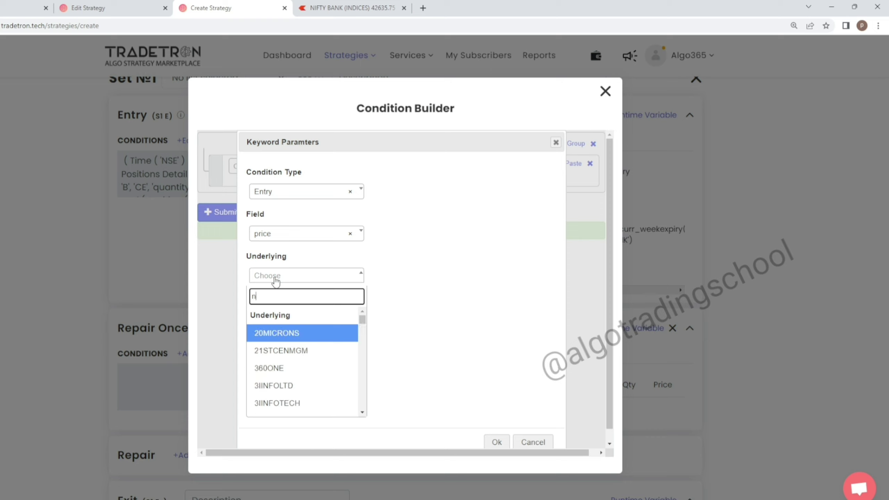
pyautogui.write('ifty b')
pyautogui.press('Return')
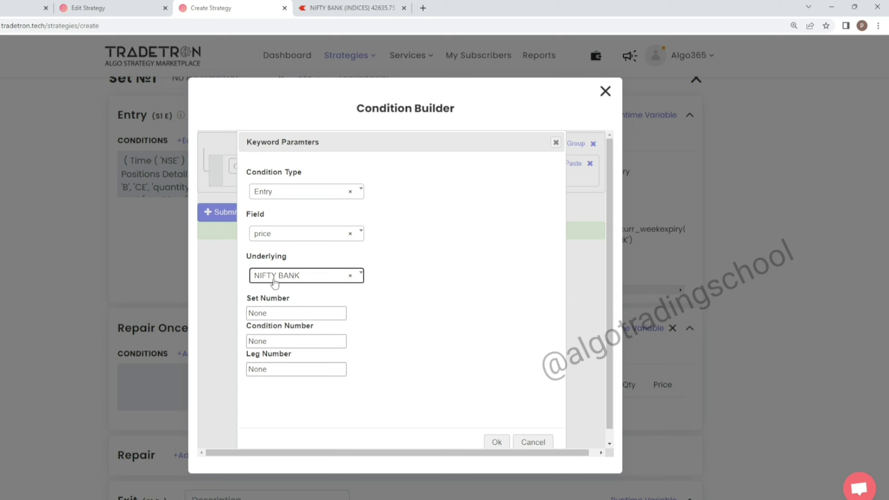
# Set the Traded Instrument keyword's set, condition and leg numbers to 1 and confirm its parameters
pyautogui.press('Tab')
pyautogui.write('1')
pyautogui.press('Tab')
pyautogui.write('11')
pyautogui.press('Tab')
pyautogui.write('1')
pyautogui.click(500, 446)
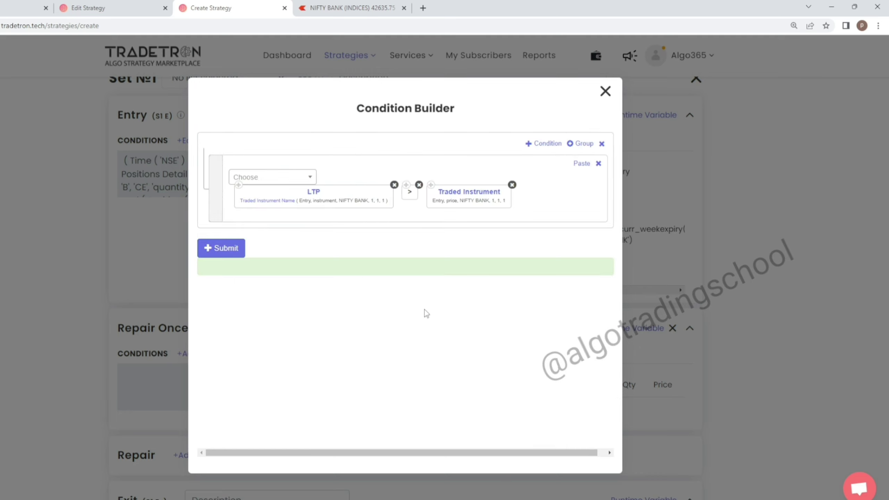
# Append the + operator and a Number keyword with value 60 to the repair condition
pyautogui.click(299, 183)
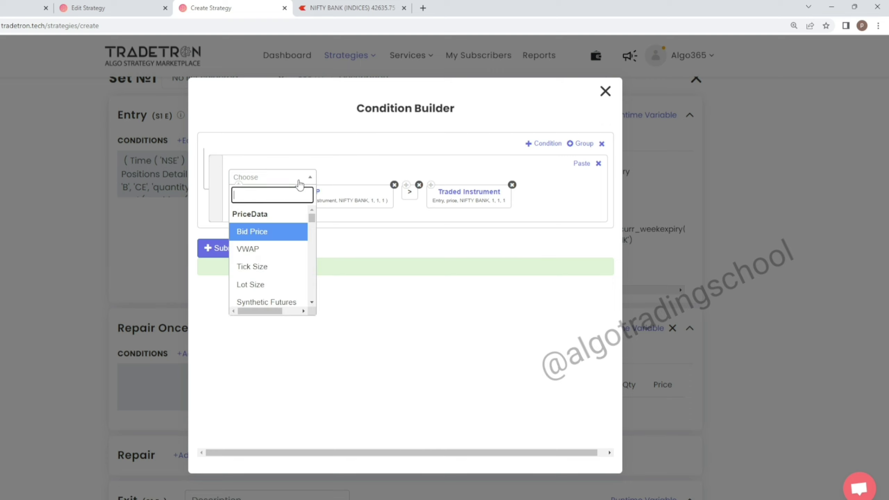
pyautogui.write('+')
pyautogui.click(254, 290)
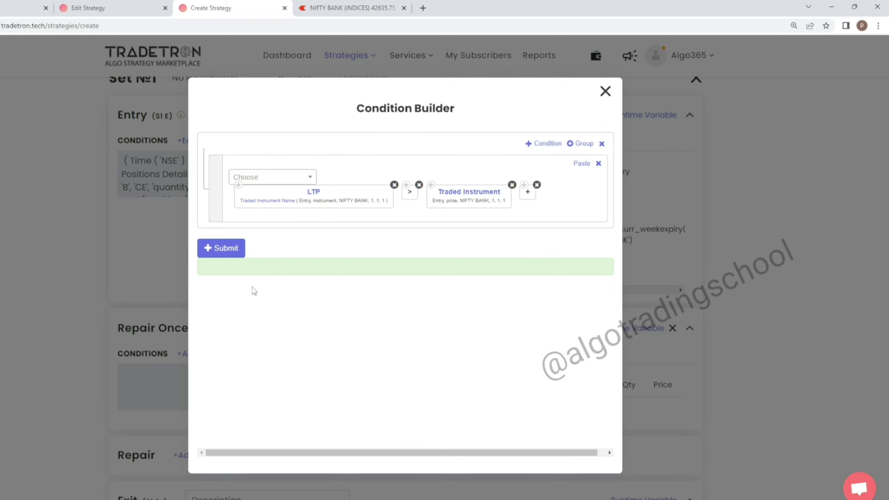
pyautogui.click(263, 178)
pyautogui.write('numb')
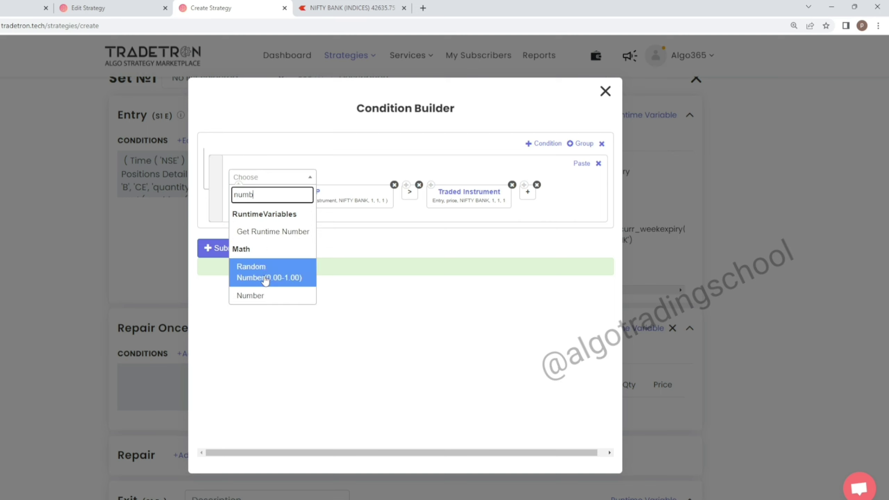
pyautogui.click(260, 296)
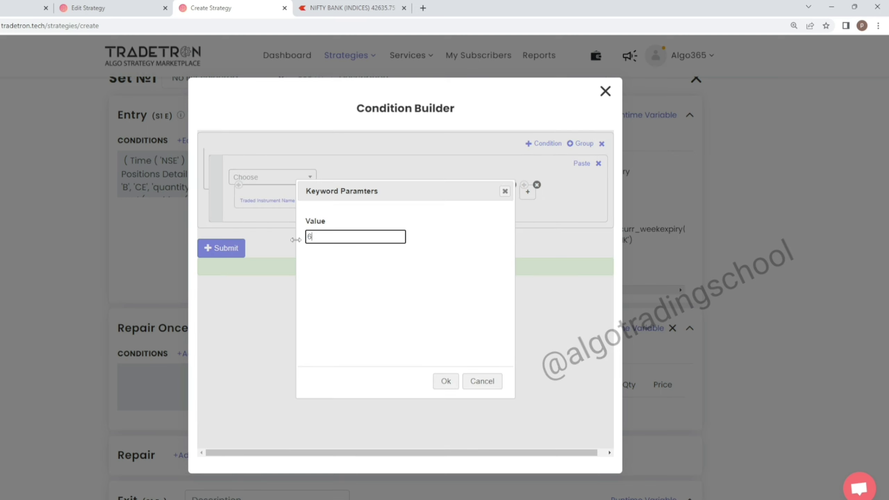
pyautogui.click(446, 381)
# Add a second repair condition joined by OR and copy the first condition's LTP block into it
pyautogui.click(546, 143)
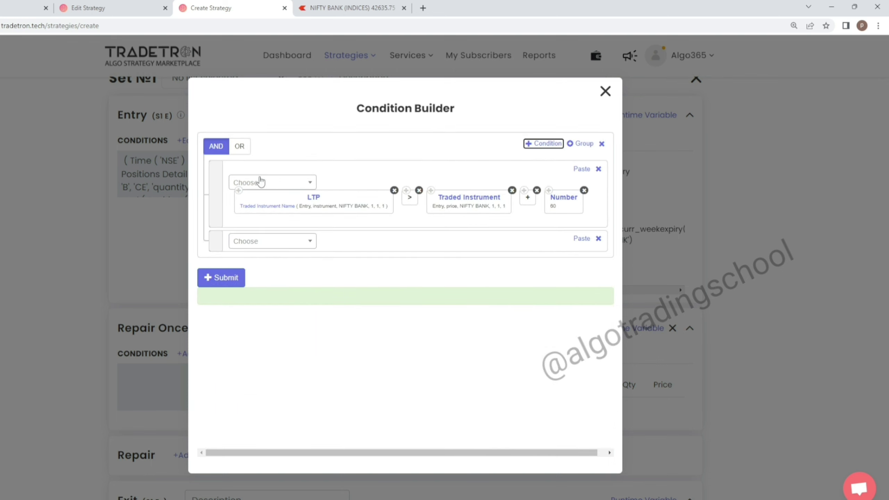
pyautogui.click(242, 147)
pyautogui.click(239, 191)
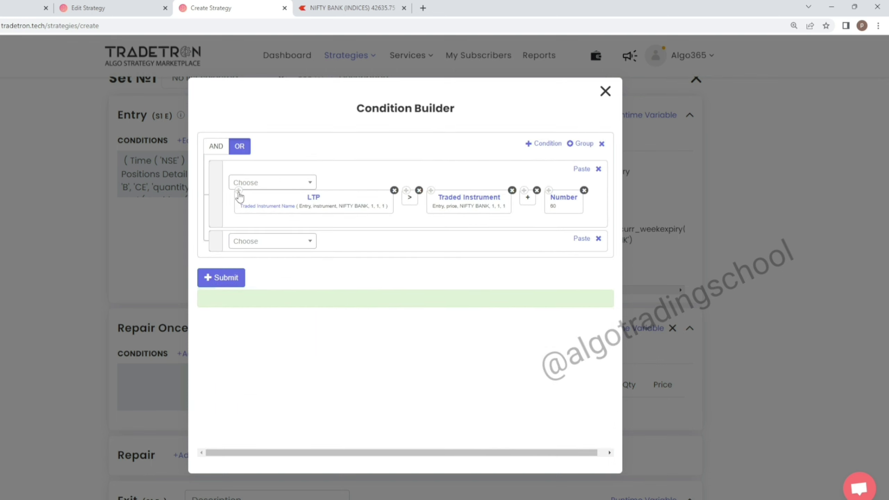
pyautogui.click(580, 238)
# Append the < operator and a copy of the Traded Instrument block to the second repair condition
pyautogui.click(288, 247)
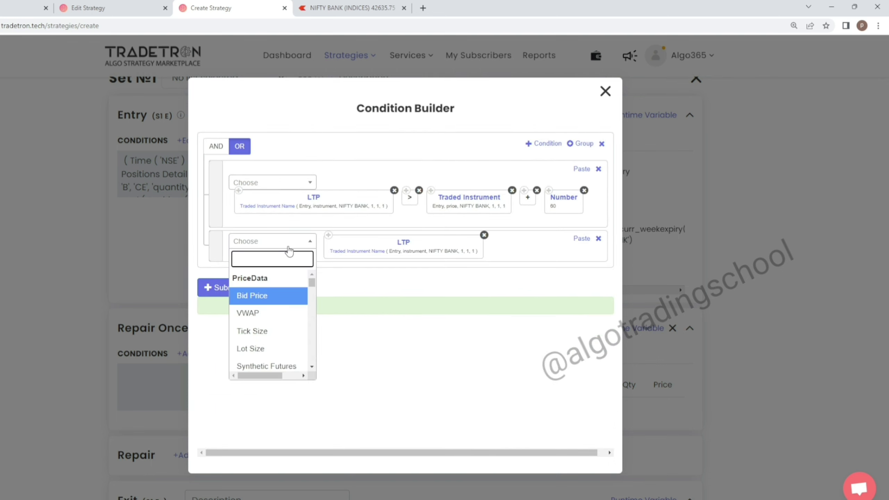
pyautogui.write('<')
pyautogui.click(286, 296)
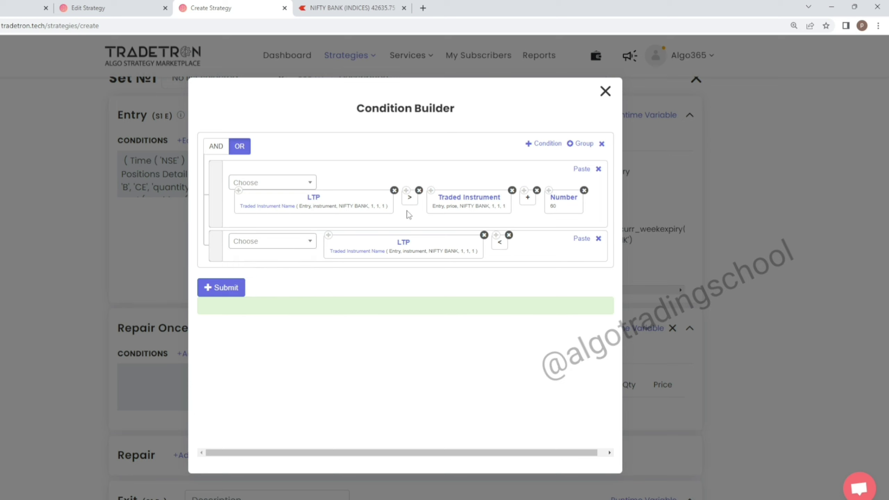
pyautogui.click(431, 191)
pyautogui.click(580, 239)
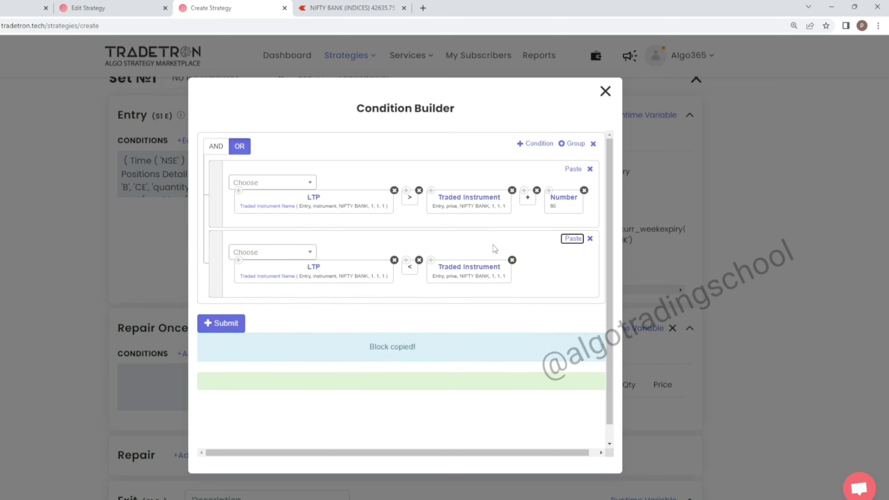
# Append the - operator and a copy of the Number block to the second repair condition
pyautogui.click(269, 259)
pyautogui.write('-')
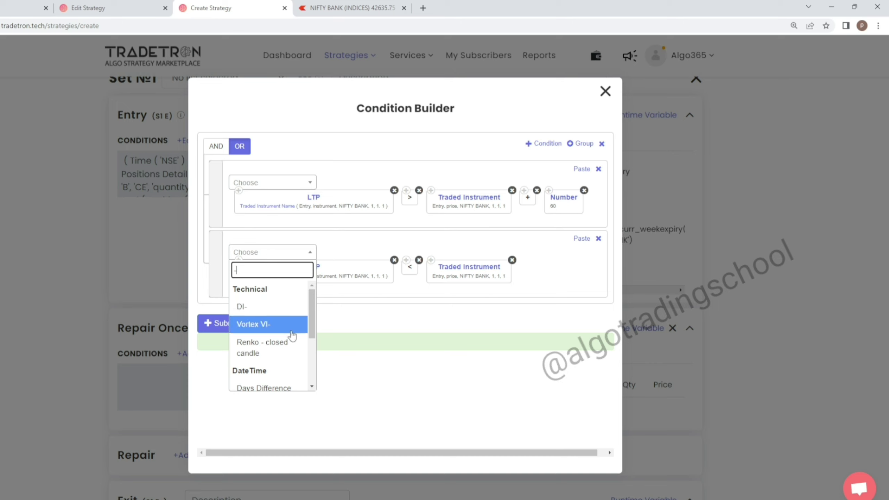
pyautogui.scroll(-2, 284, 352)
pyautogui.click(272, 380)
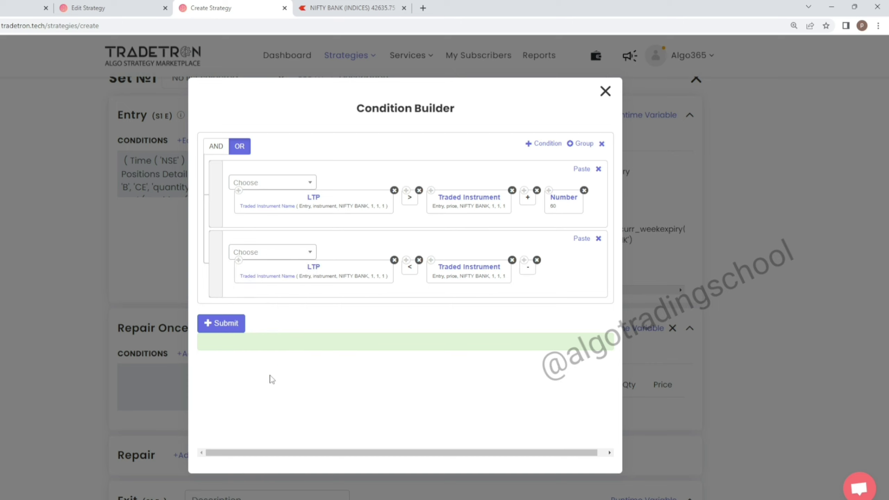
pyautogui.click(548, 191)
pyautogui.click(580, 238)
# Set the second repair condition's Number to 30, submit the conditions and close the Condition Builder
pyautogui.click(567, 270)
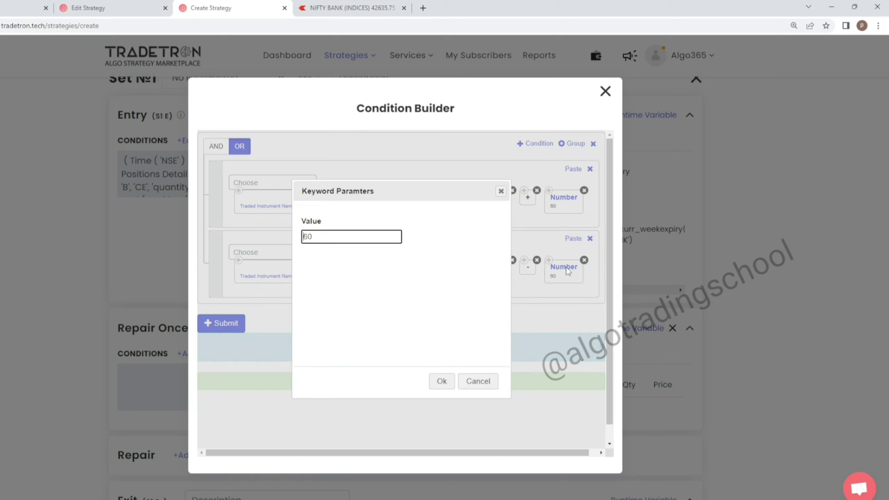
pyautogui.doubleClick(324, 243)
pyautogui.write('30')
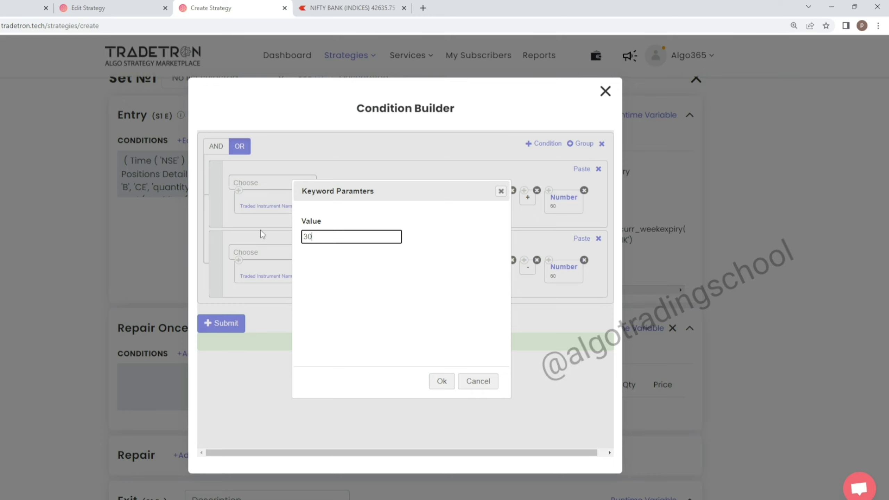
pyautogui.click(226, 327)
pyautogui.click(605, 91)
# Copy Set 1's entry leg and paste it as an exit leg into the Repair Once positions
pyautogui.click(389, 234)
pyautogui.click(504, 353)
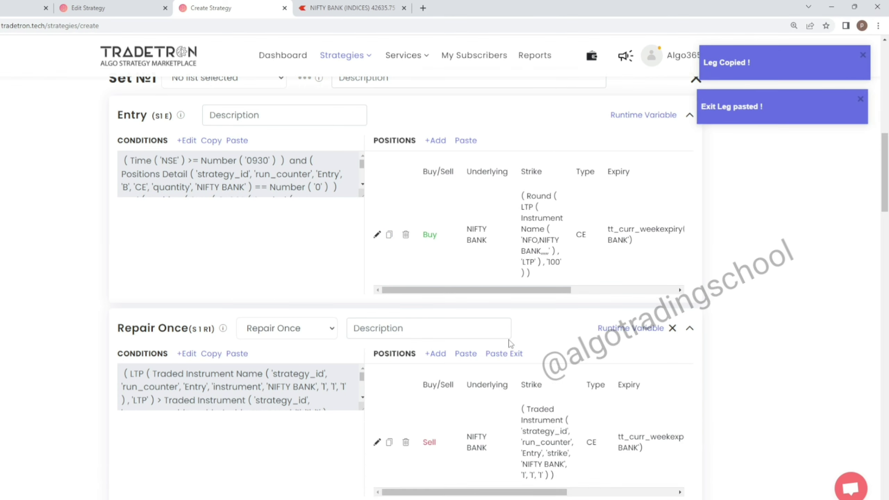
pyautogui.scroll(-3, 509, 342)
pyautogui.scroll(3, 173, 255)
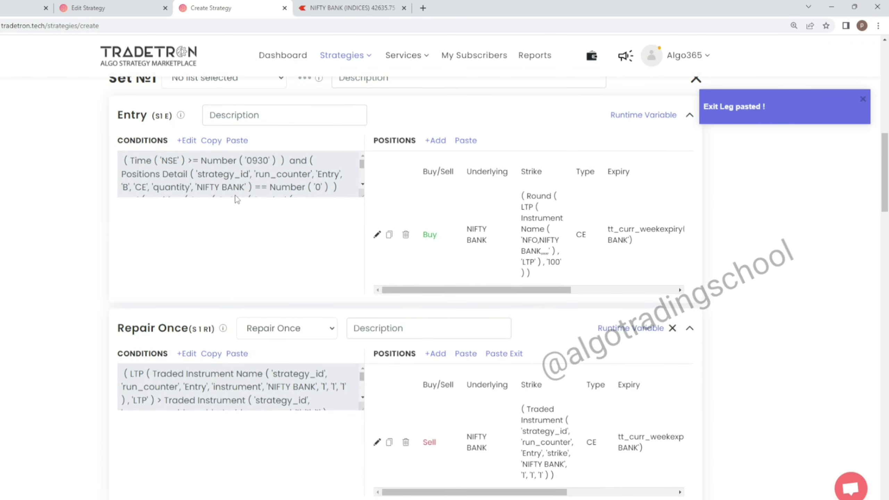
# Copy Set 1's entry conditions and paste them into Set 1's Exit conditions
pyautogui.scroll(-4, 247, 265)
pyautogui.scroll(-3, 327, 276)
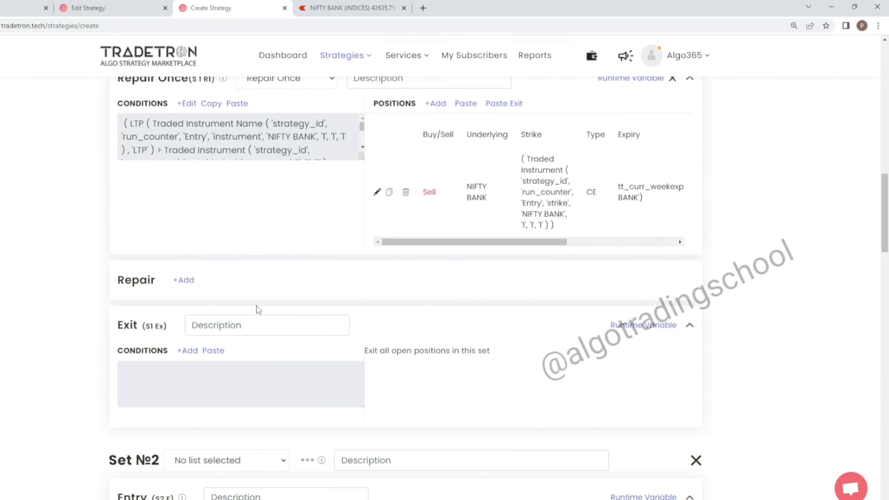
pyautogui.scroll(-3, 196, 280)
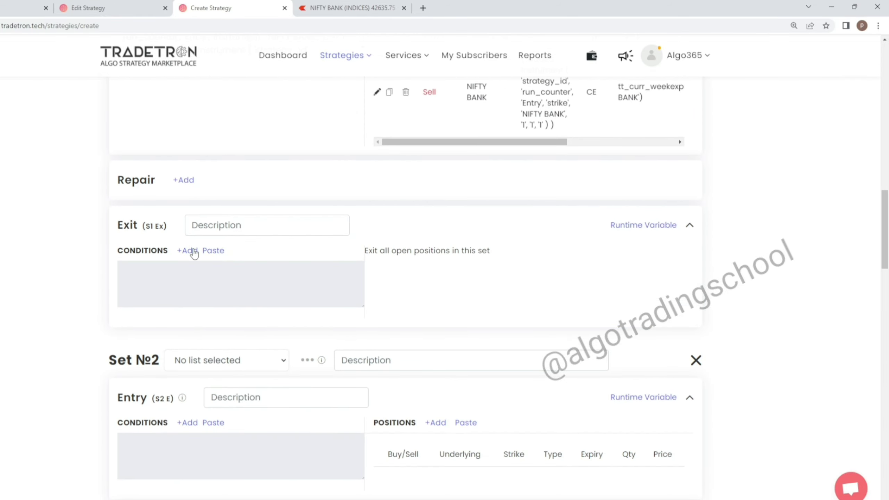
pyautogui.scroll(10, 225, 269)
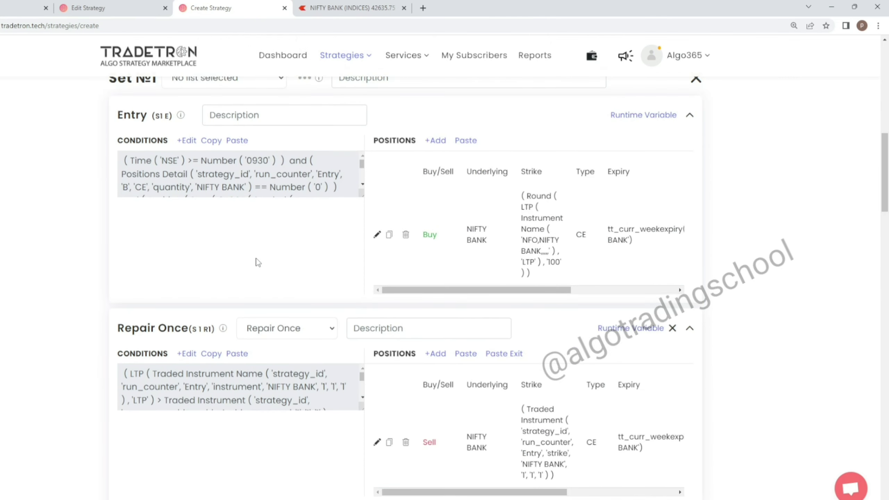
pyautogui.click(210, 140)
pyautogui.scroll(-12, 290, 315)
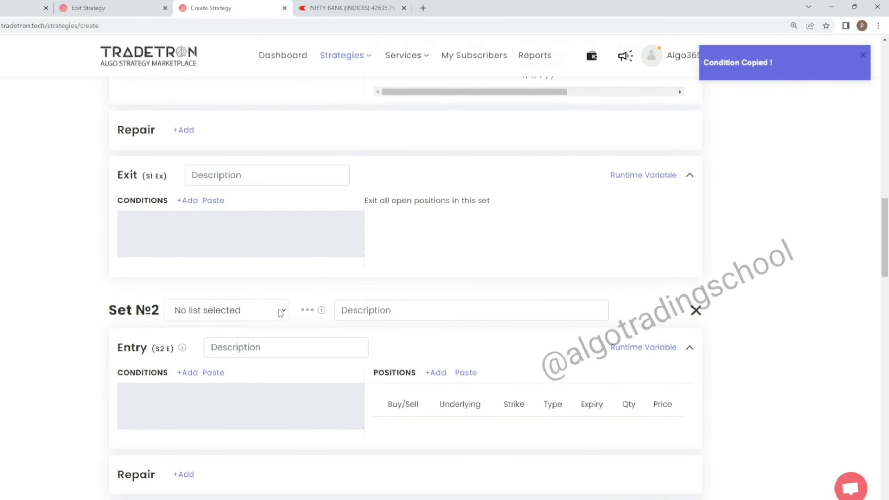
pyautogui.click(212, 202)
pyautogui.click(187, 202)
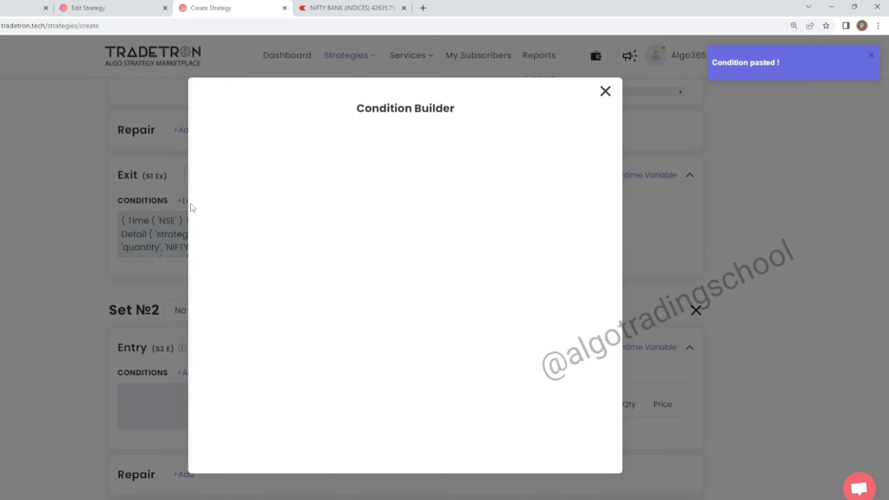
pyautogui.click(605, 92)
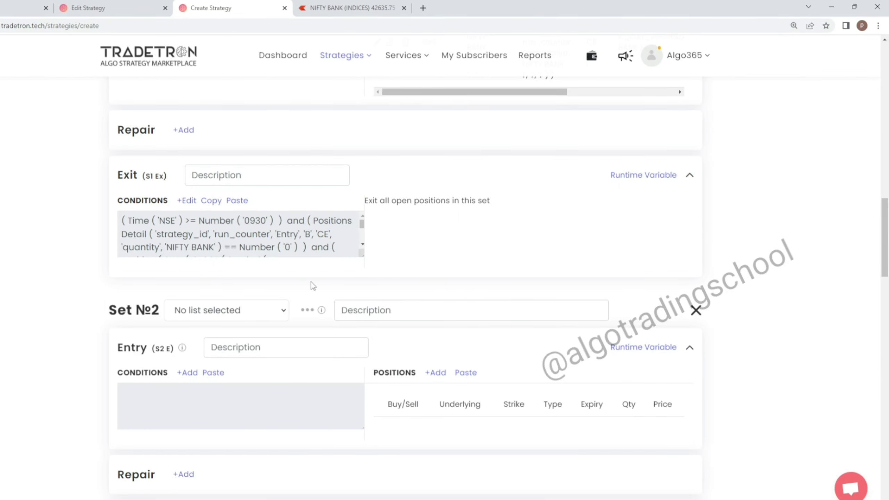
# Paste the copied entry conditions into Set 2's Entry and open them for editing
pyautogui.scroll(-4, 311, 282)
pyautogui.click(209, 223)
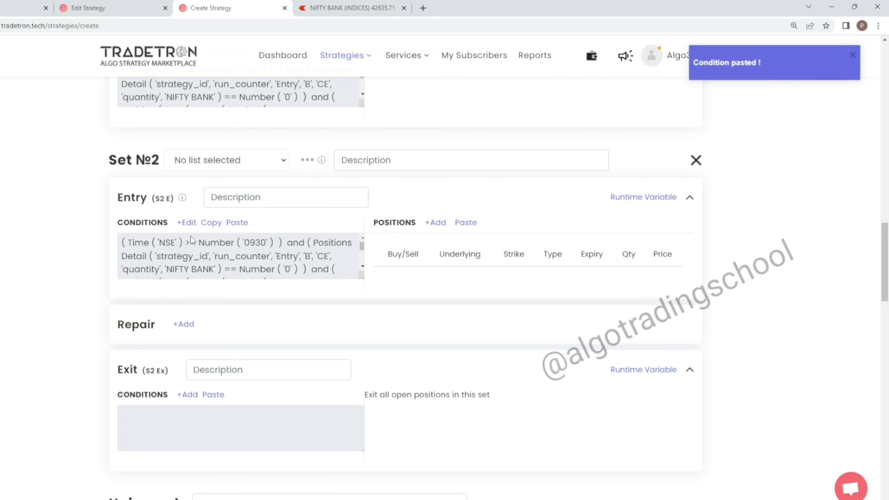
pyautogui.click(186, 223)
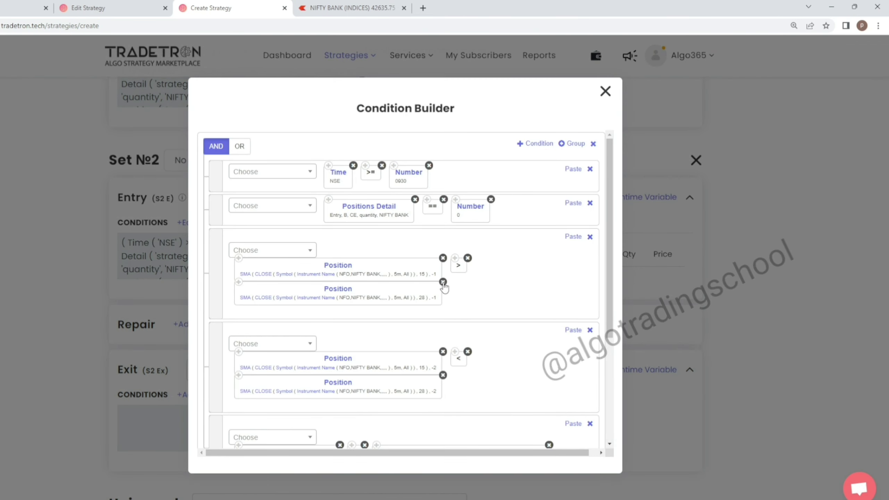
# Replace the operator between the 15 and 28 SMA blocks at position -1 with < in Set 2's entry
pyautogui.click(281, 250)
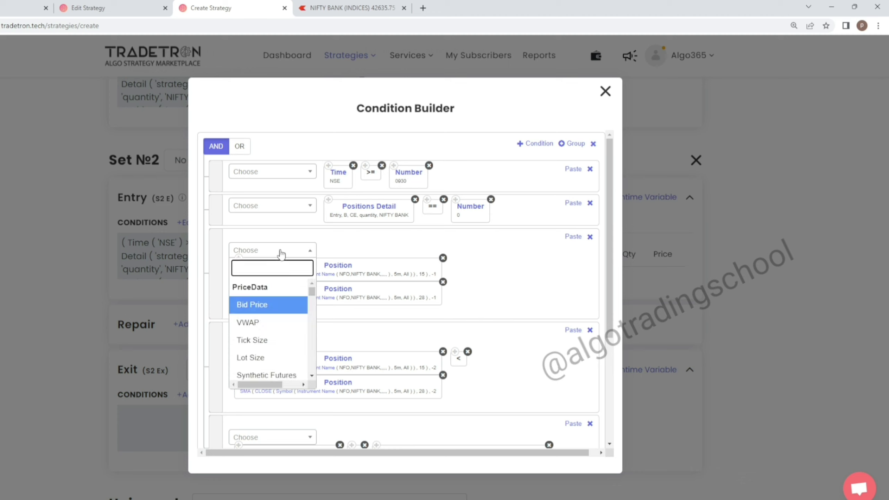
pyautogui.write('<')
pyautogui.click(280, 305)
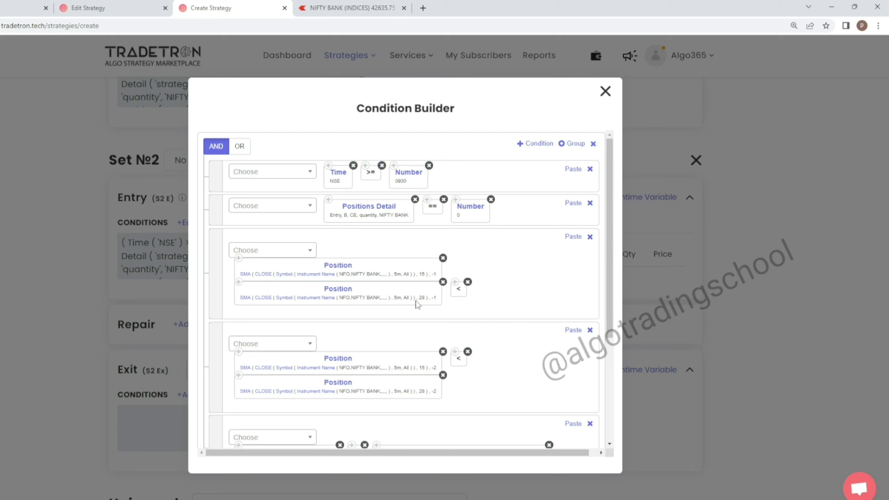
pyautogui.moveTo(456, 290); pyautogui.dragTo(456, 265)
# Replace the operator between the 15 and 28 SMA blocks at position -2 with > in Set 2's entry
pyautogui.click(467, 351)
pyautogui.click(293, 344)
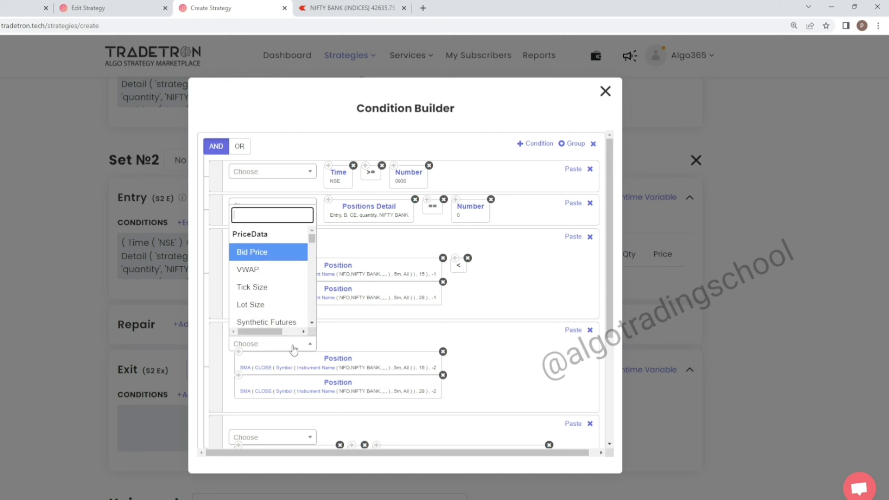
pyautogui.write('>')
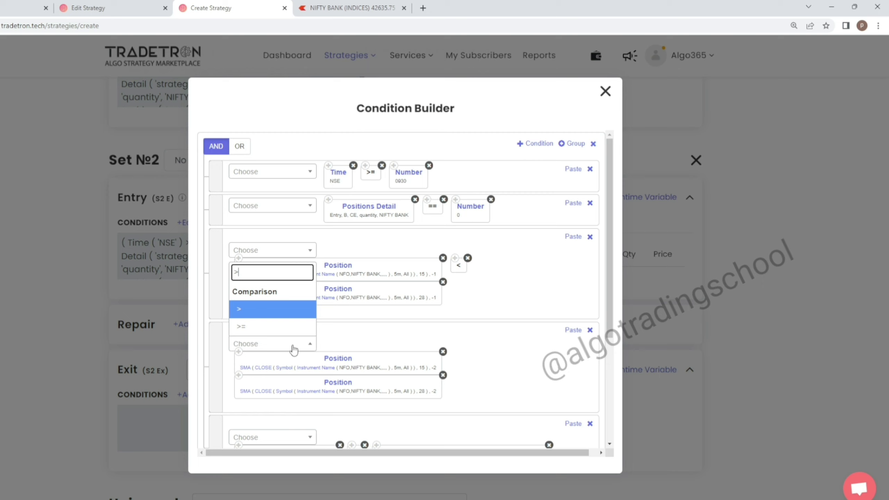
pyautogui.click(281, 319)
pyautogui.moveTo(454, 385); pyautogui.dragTo(452, 367)
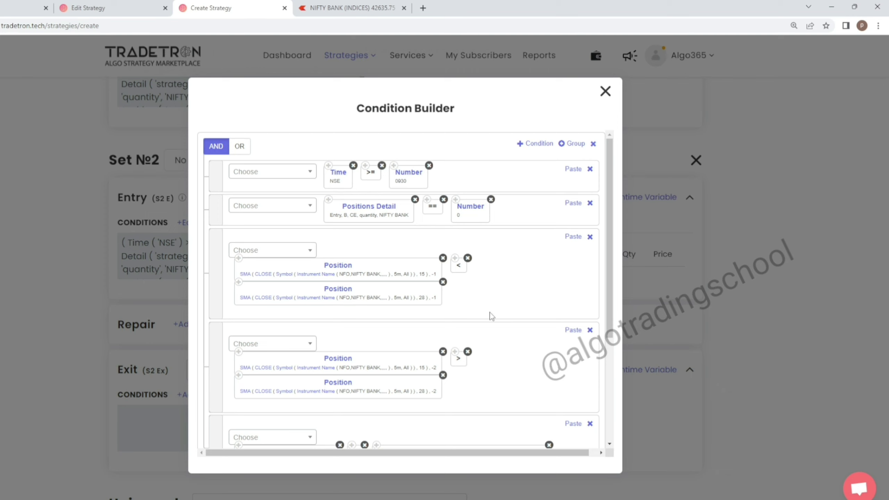
pyautogui.scroll(-5, 491, 316)
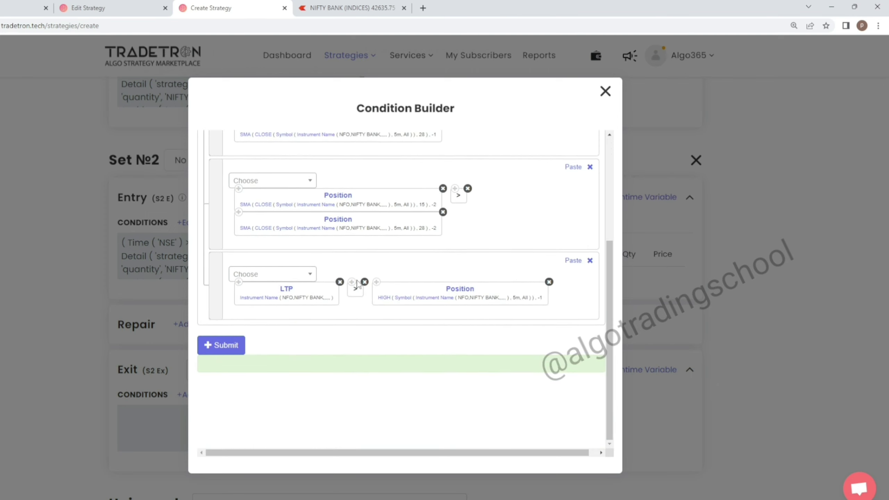
# Replace the operator between LTP and the HIGH Position block with < in Set 2's entry conditions
pyautogui.click(365, 282)
pyautogui.click(272, 279)
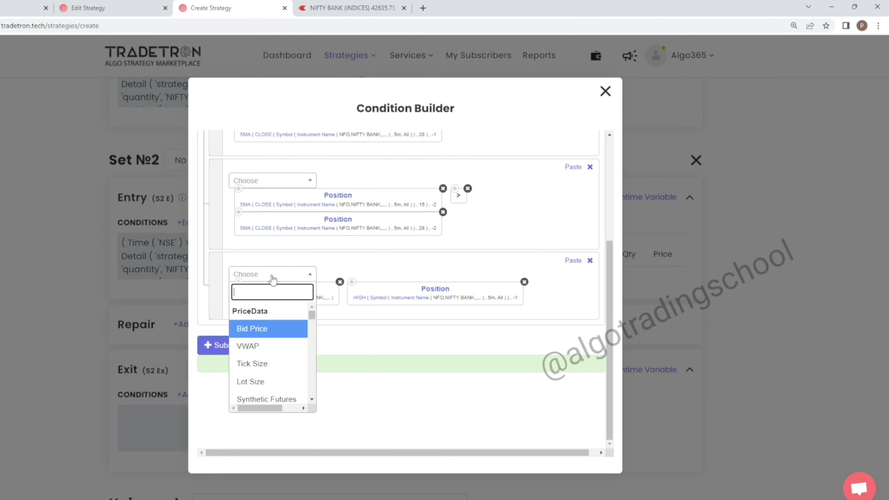
pyautogui.write('<')
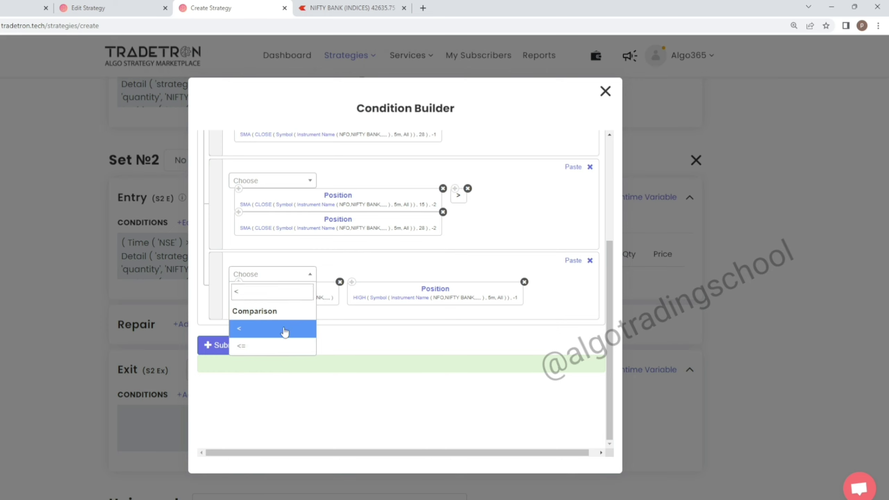
pyautogui.click(284, 330)
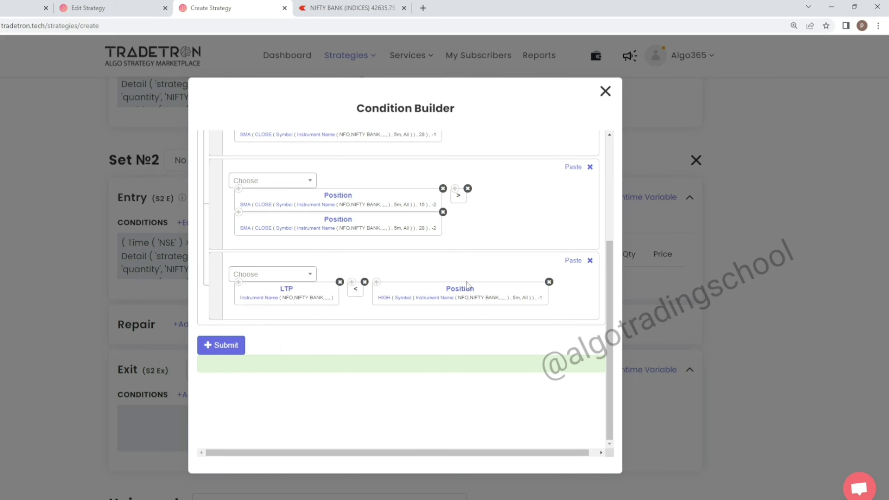
# Set the series of the Position block compared with LTP to LOW and submit Set 2's entry conditions
pyautogui.click(464, 290)
pyautogui.click(347, 240)
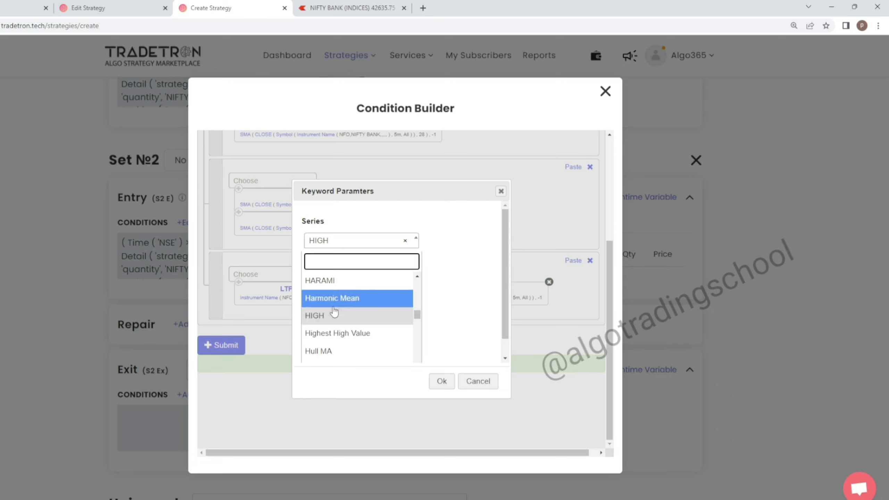
pyautogui.write('low')
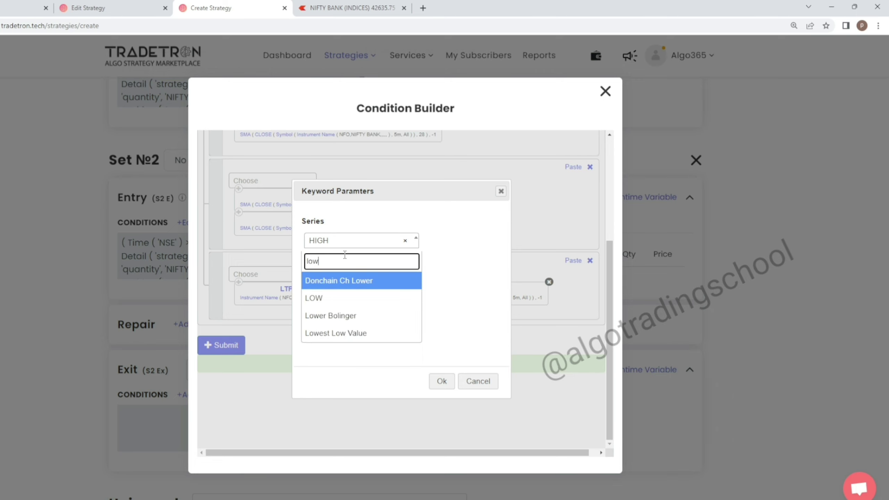
pyautogui.click(337, 298)
pyautogui.click(435, 381)
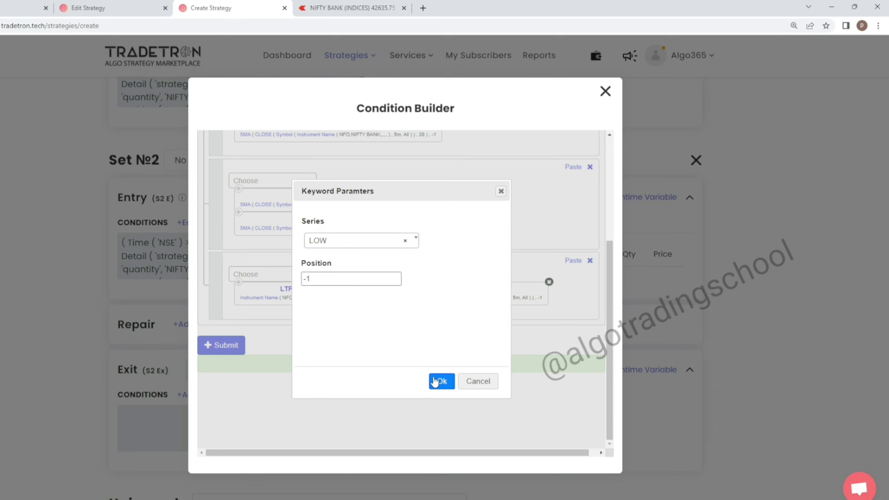
pyautogui.click(239, 346)
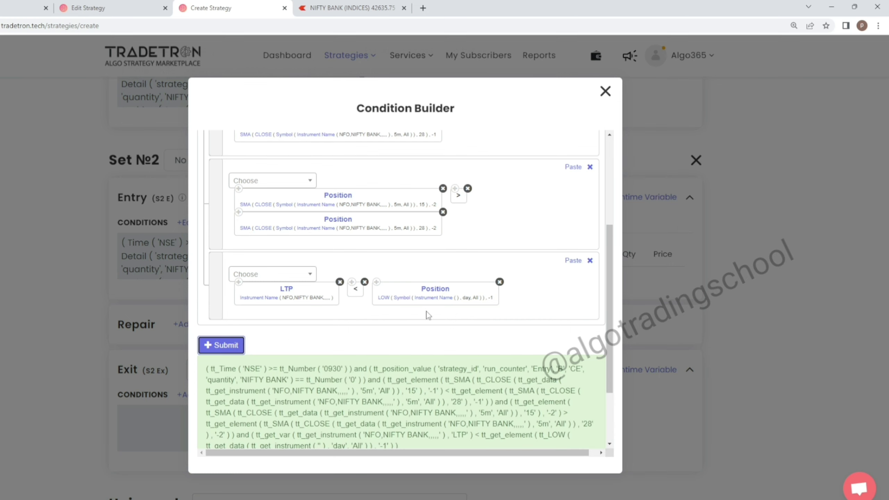
pyautogui.scroll(5, 427, 316)
pyautogui.scroll(-10, 428, 315)
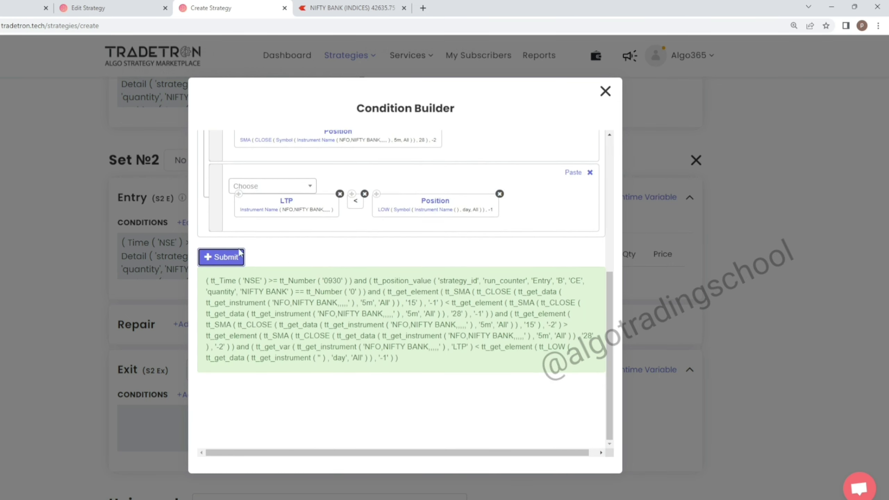
pyautogui.click(605, 92)
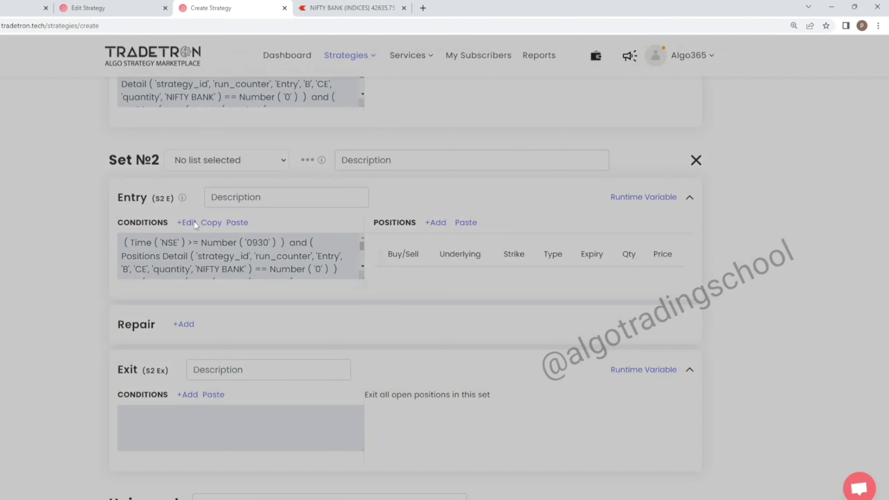
# Set the instrument type of the Positions Detail keyword to PE in Set 2's entry conditions
pyautogui.click(193, 221)
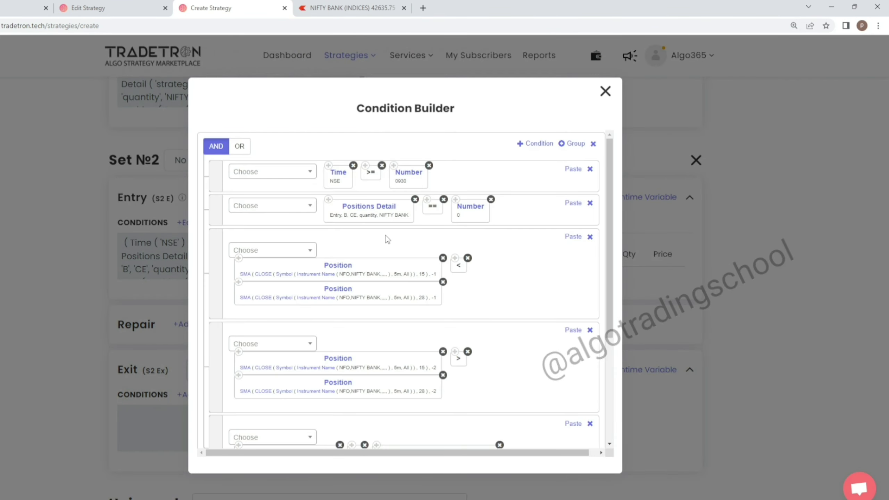
pyautogui.click(363, 211)
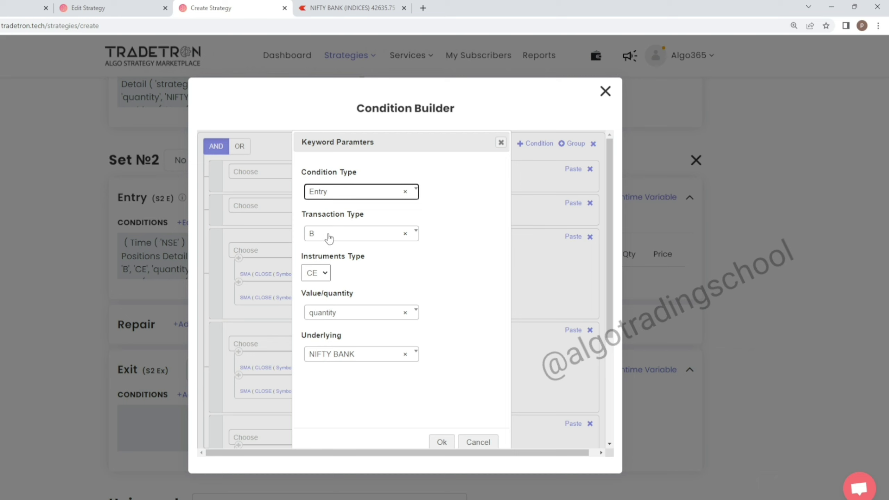
pyautogui.click(322, 275)
pyautogui.click(313, 305)
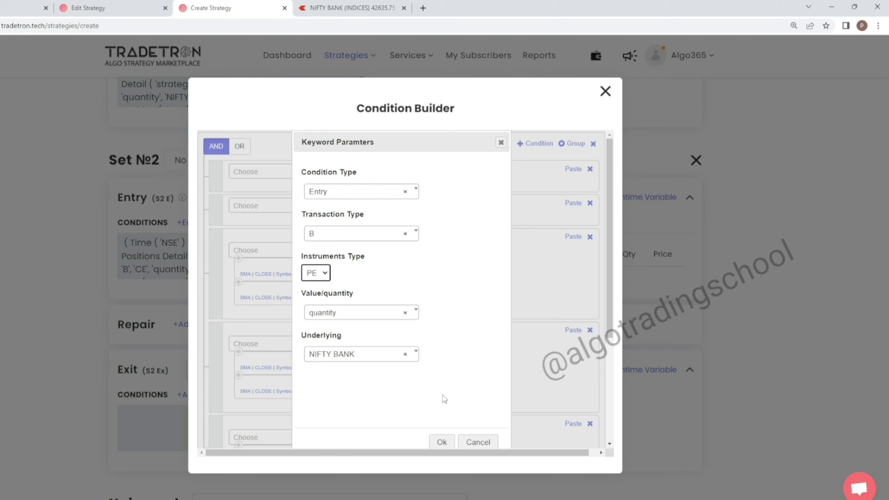
pyautogui.click(444, 443)
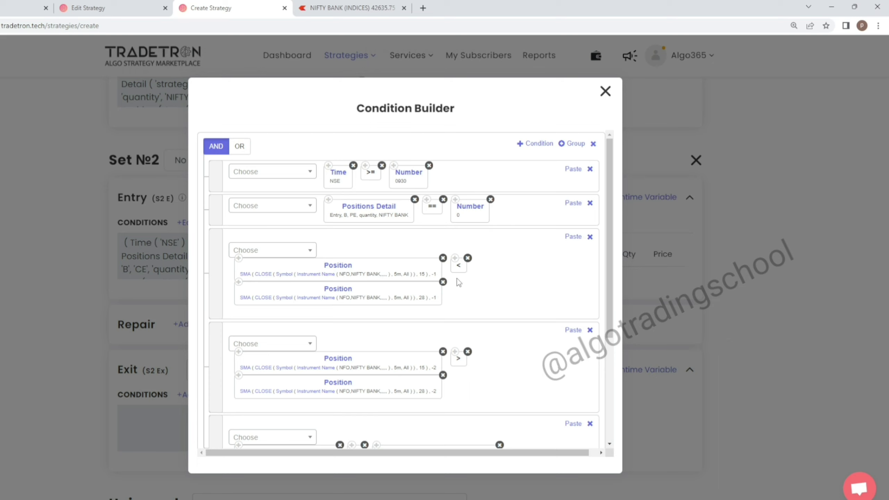
pyautogui.scroll(-5, 405, 347)
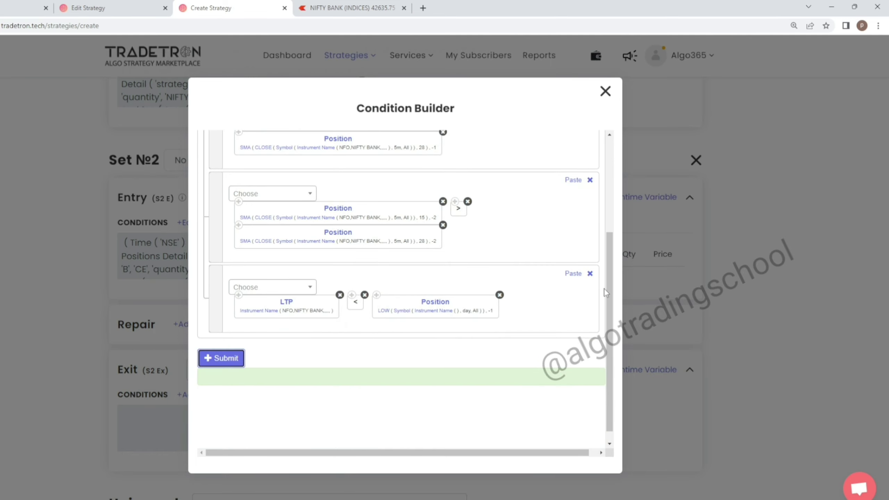
pyautogui.click(605, 91)
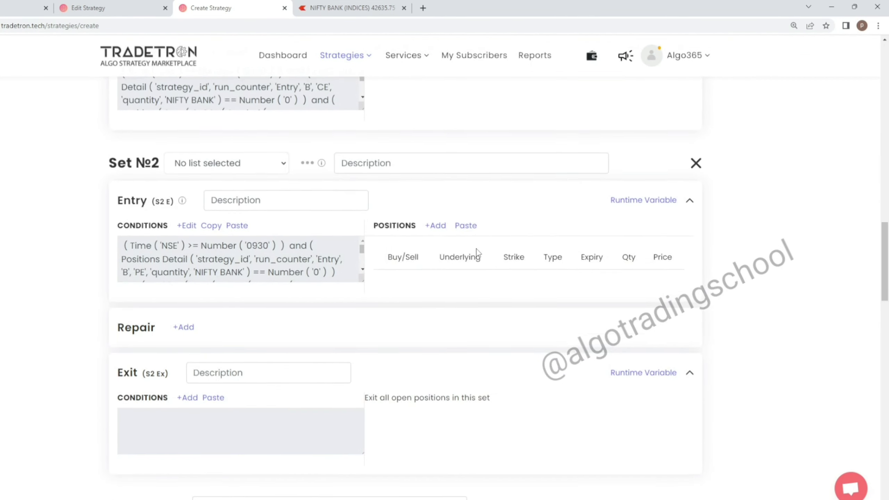
# Copy the Buy CE leg from Set 1's Entry positions and paste it into Set 2's Entry positions
pyautogui.scroll(10, 476, 251)
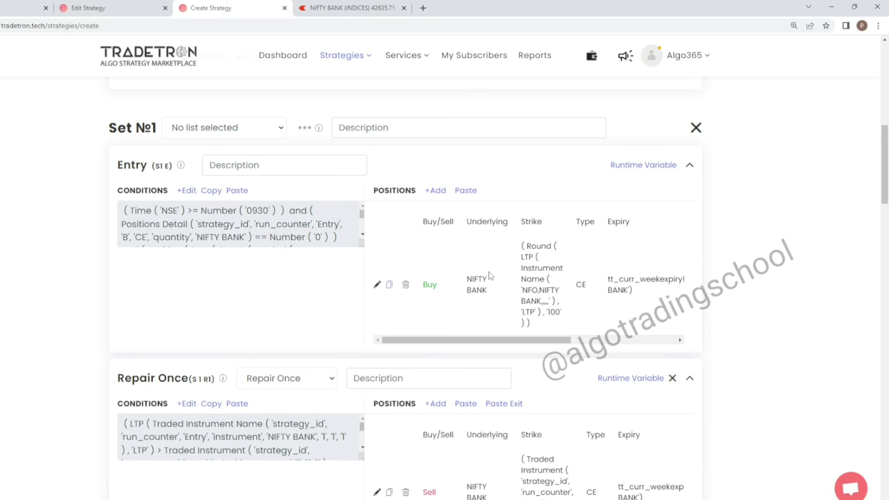
pyautogui.click(389, 284)
pyautogui.scroll(-10, 490, 273)
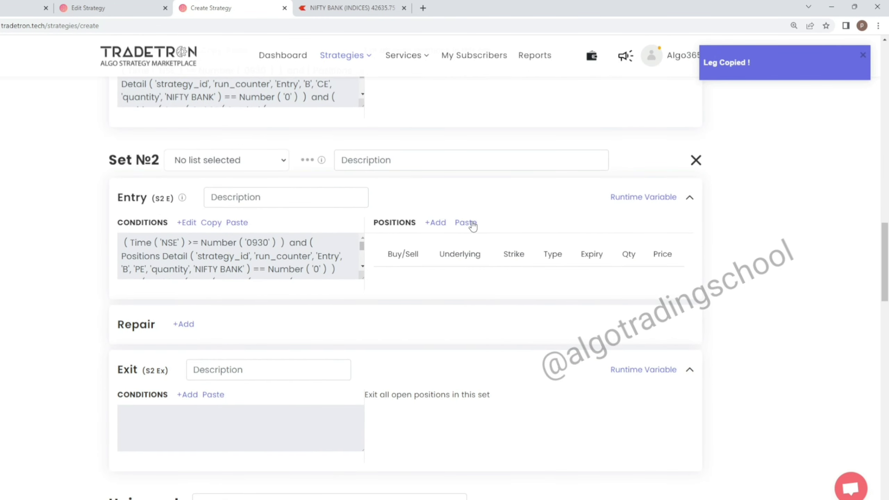
pyautogui.click(473, 225)
# Set the pasted Set 2 leg's type to Put, underlying to NIFTY BANK and expiry to Current Week
pyautogui.click(375, 318)
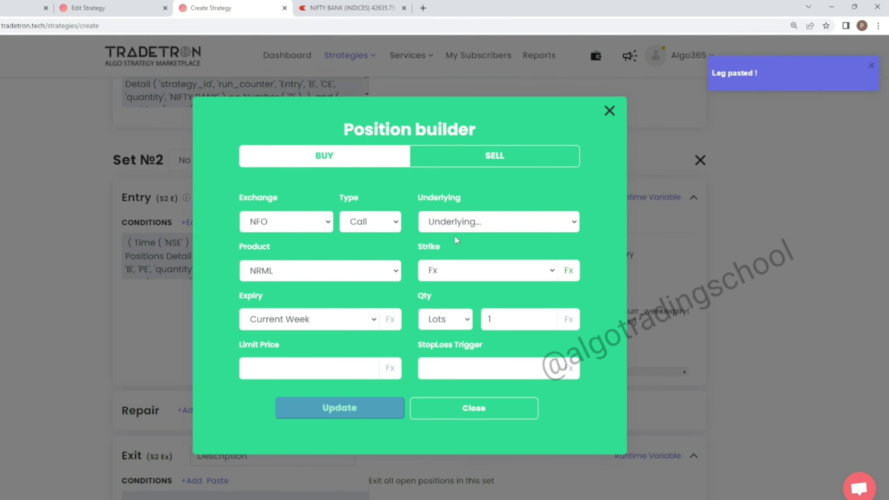
pyautogui.click(354, 226)
pyautogui.click(356, 252)
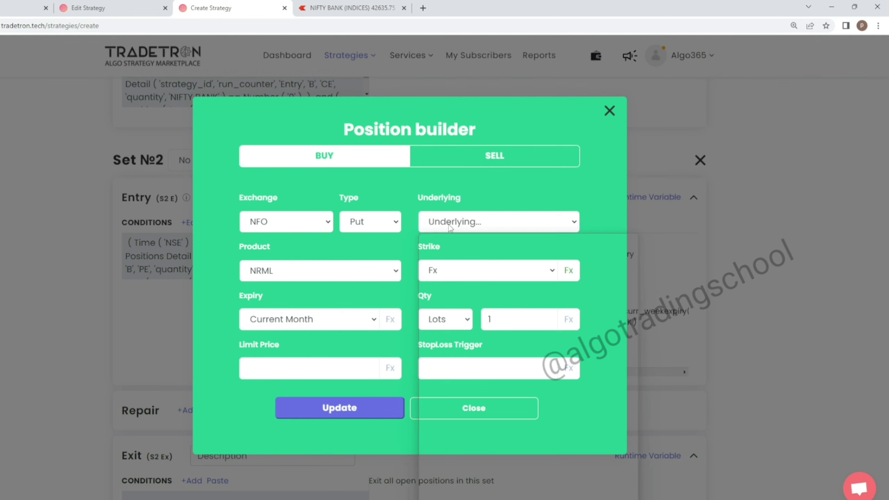
pyautogui.click(451, 223)
pyautogui.write('nifty')
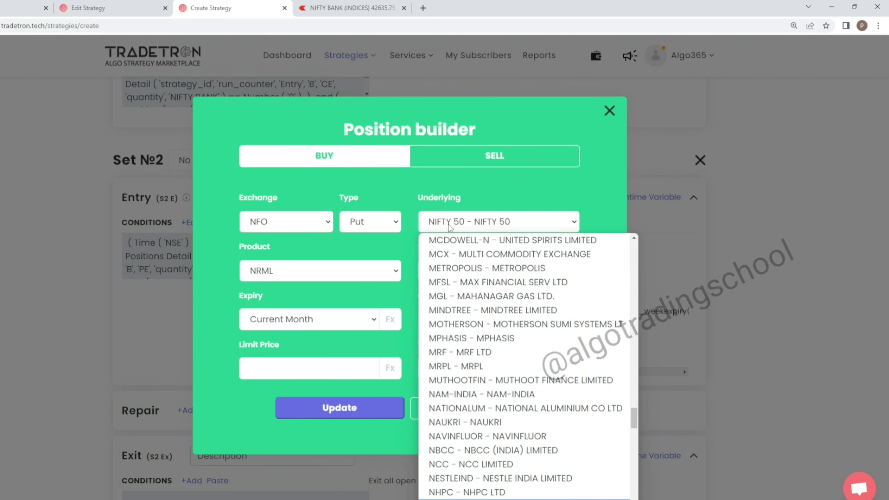
pyautogui.write(' bank')
pyautogui.press('Return')
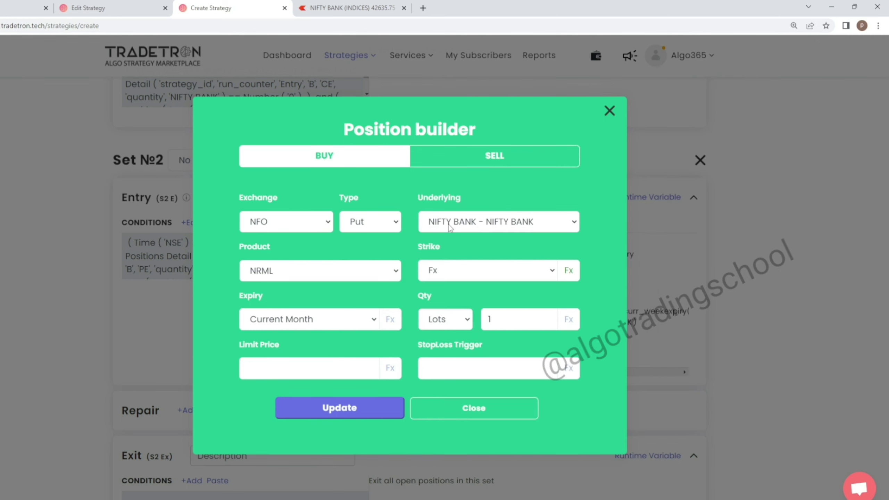
pyautogui.click(311, 327)
pyautogui.click(302, 337)
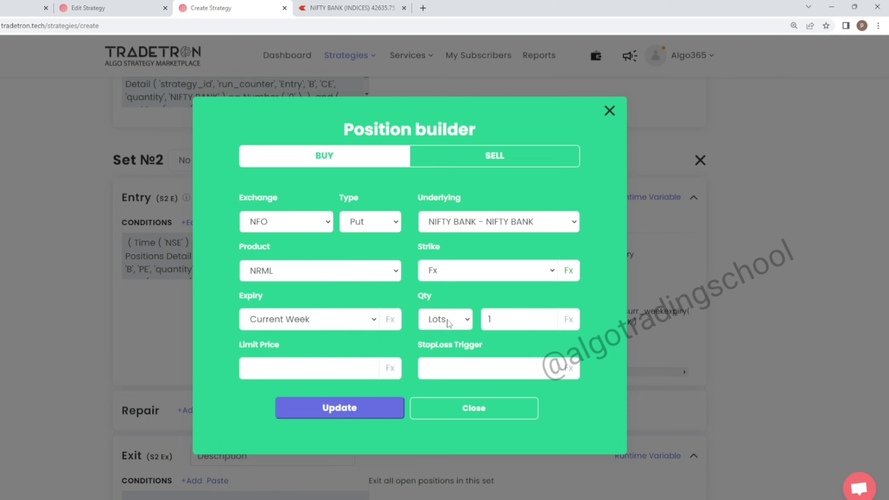
# Resubmit the Round strike formula for Set 2's Put leg and update the position
pyautogui.click(577, 270)
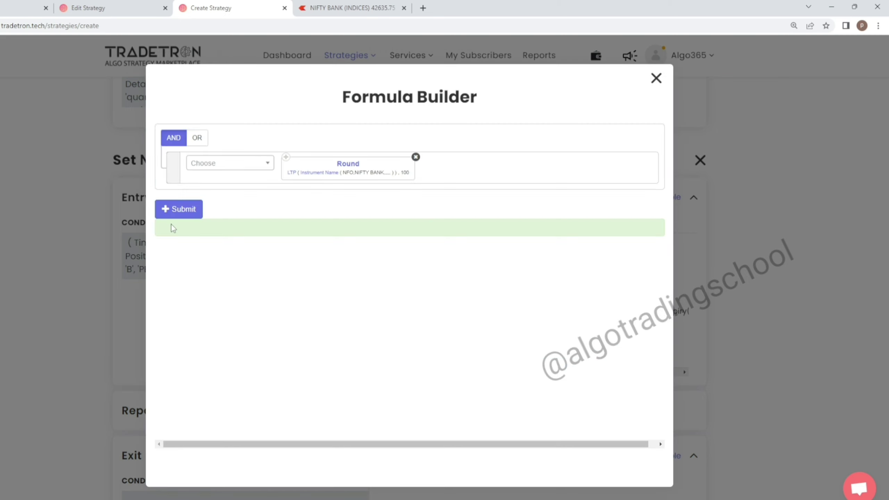
pyautogui.click(180, 210)
pyautogui.click(656, 79)
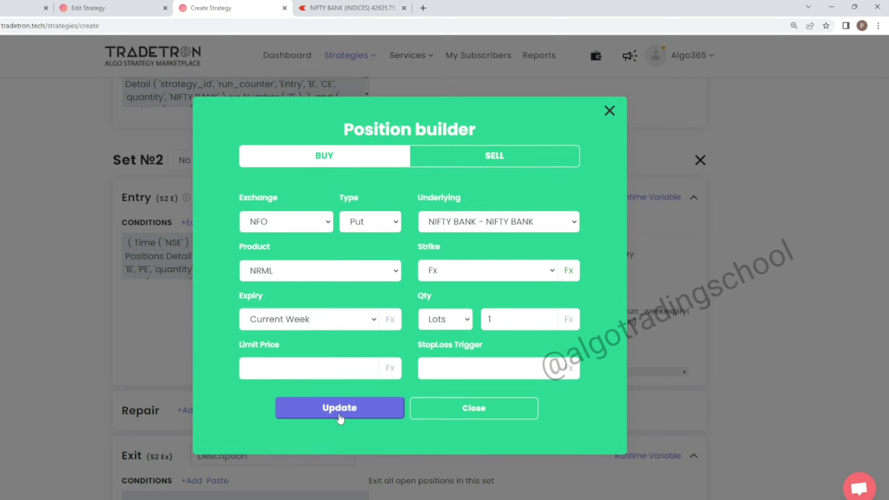
pyautogui.click(339, 417)
pyautogui.click(422, 403)
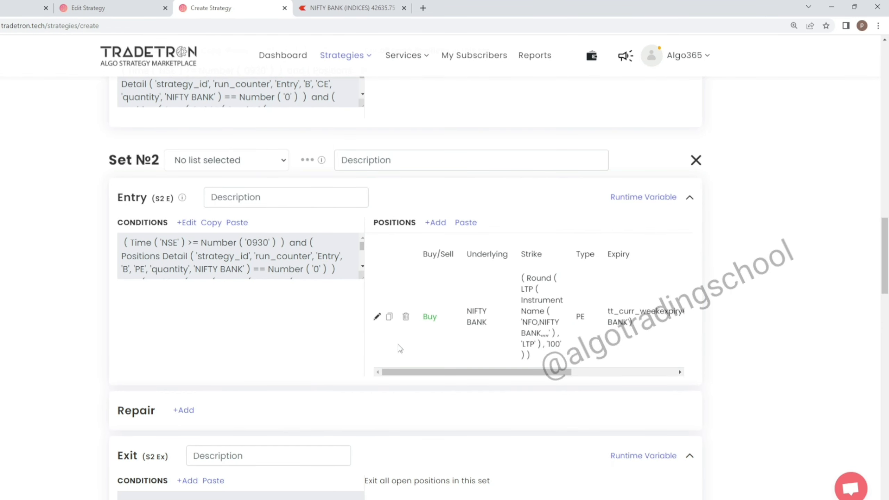
# Copy Set 1's Repair Once conditions, add a repair to Set 2 and paste the conditions into it
pyautogui.scroll(-3, 398, 344)
pyautogui.scroll(12, 398, 344)
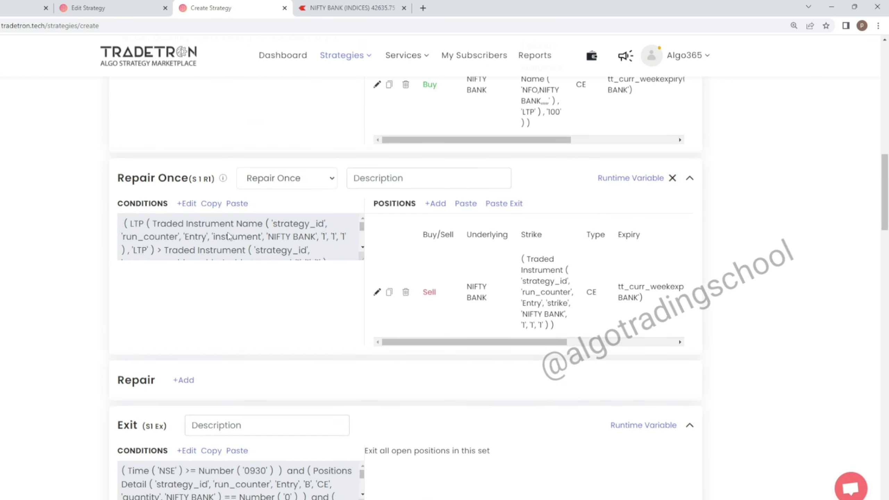
pyautogui.click(212, 205)
pyautogui.scroll(-15, 245, 245)
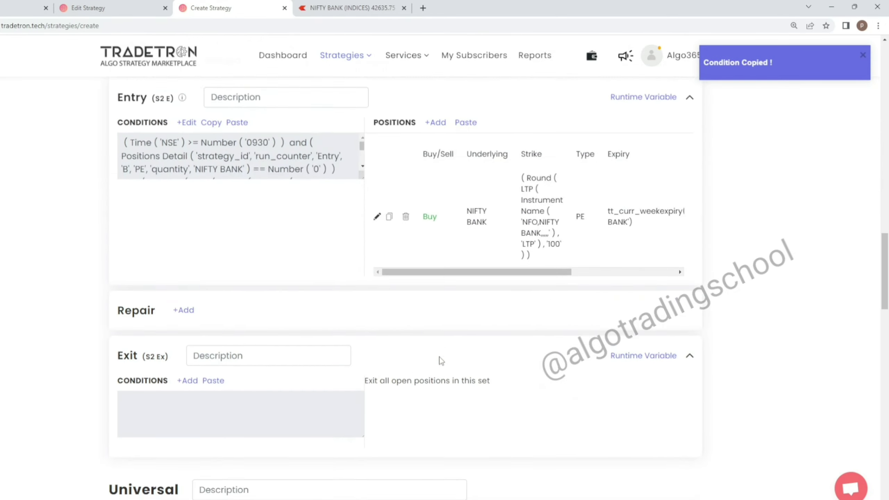
pyautogui.click(184, 161)
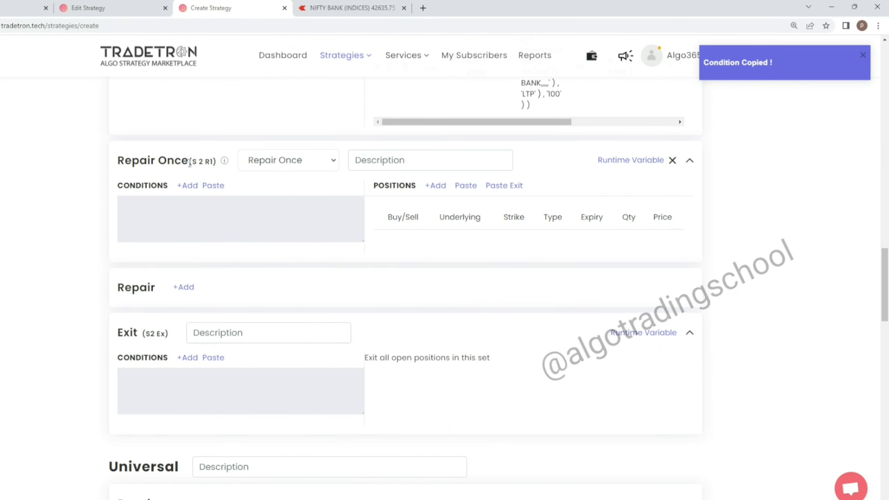
pyautogui.click(213, 185)
# Set the Set Number to 2 for both the Traded Instrument Name and Traded Instrument price in Set 2's first repair condition
pyautogui.click(188, 186)
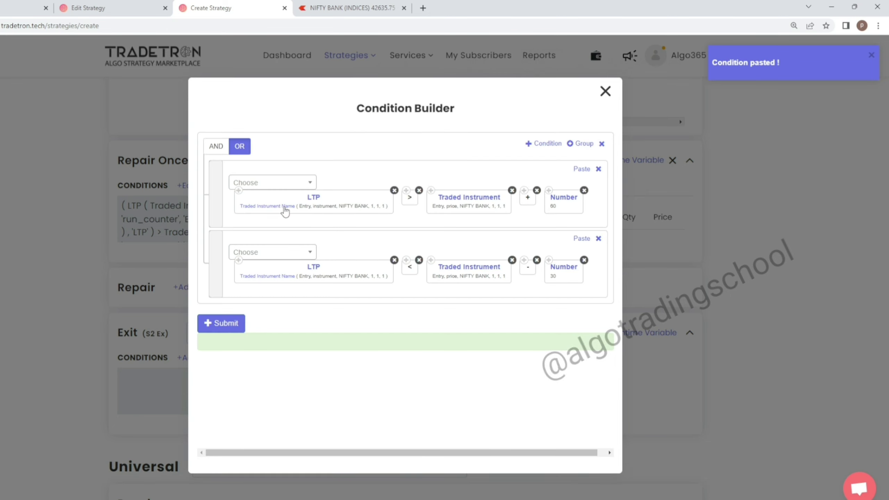
pyautogui.click(284, 206)
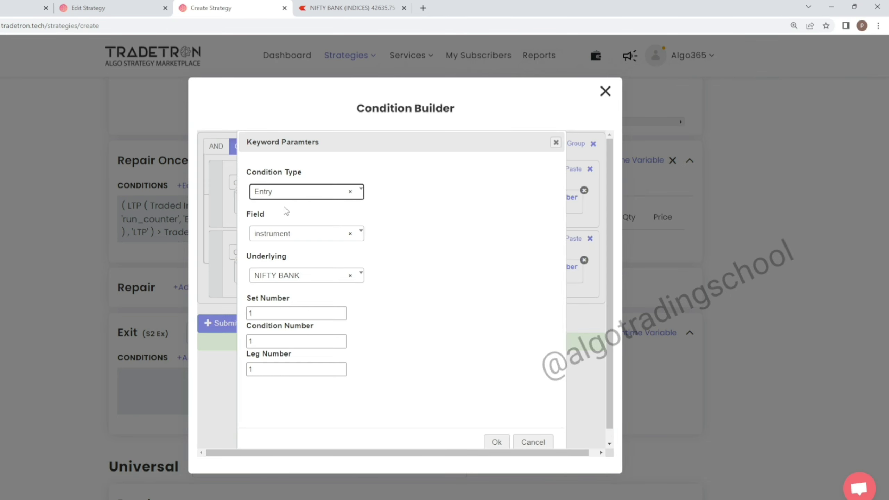
pyautogui.doubleClick(258, 318)
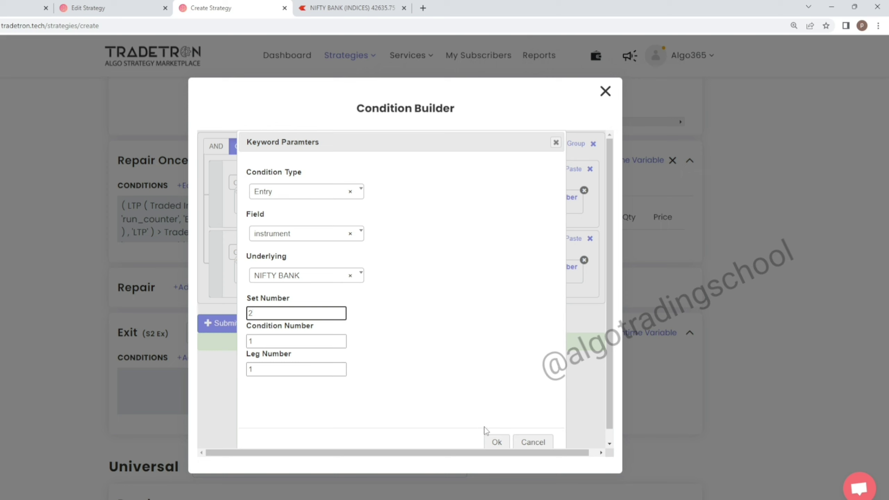
pyautogui.click(499, 444)
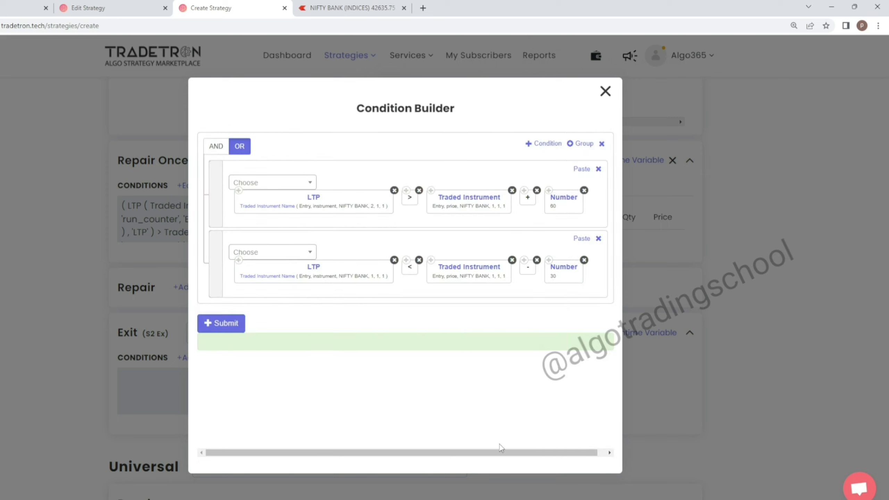
pyautogui.click(485, 204)
pyautogui.doubleClick(269, 313)
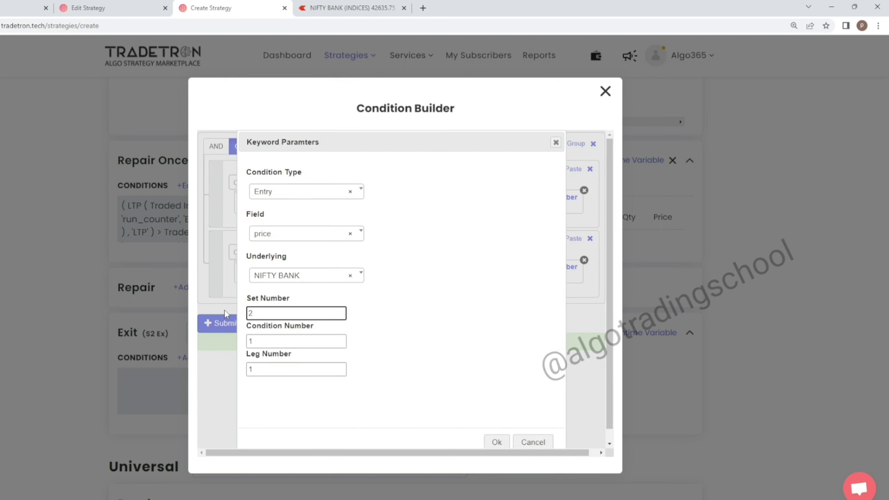
pyautogui.click(504, 446)
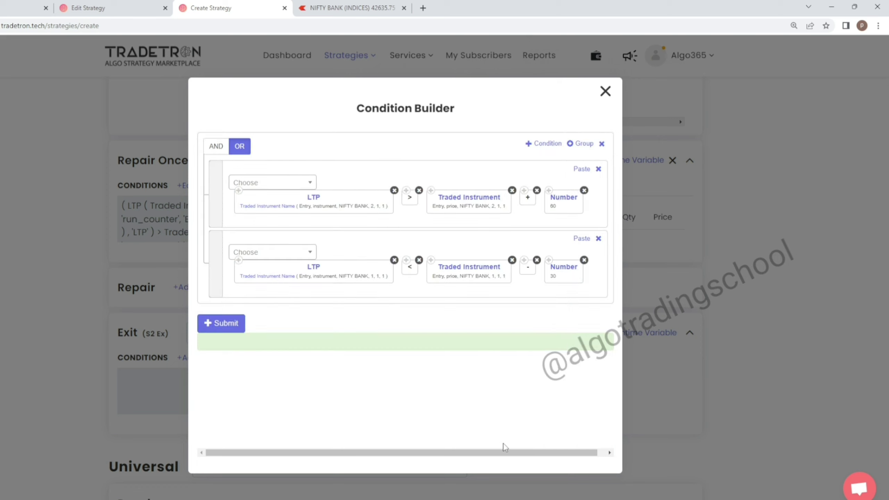
# Set the Set Number to 2 for the Traded Instrument Name and price in Set 2's second repair condition and submit the conditions
pyautogui.click(256, 276)
pyautogui.doubleClick(263, 314)
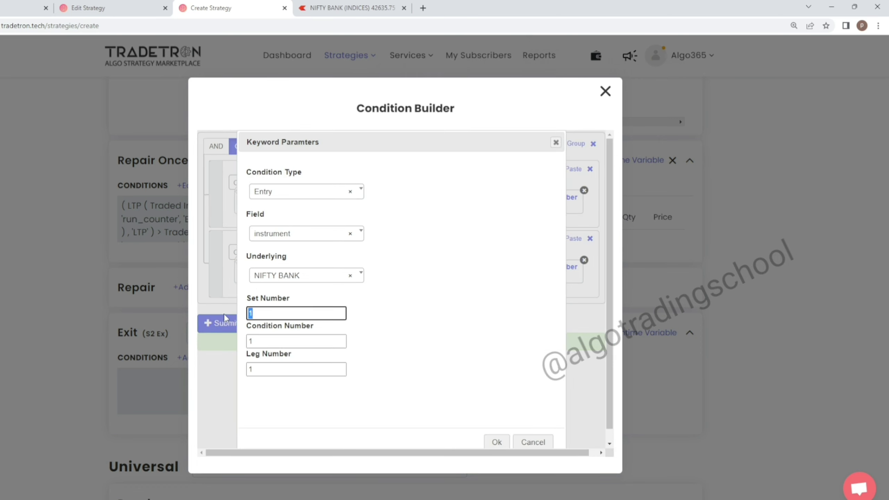
pyautogui.click(500, 443)
pyautogui.click(471, 271)
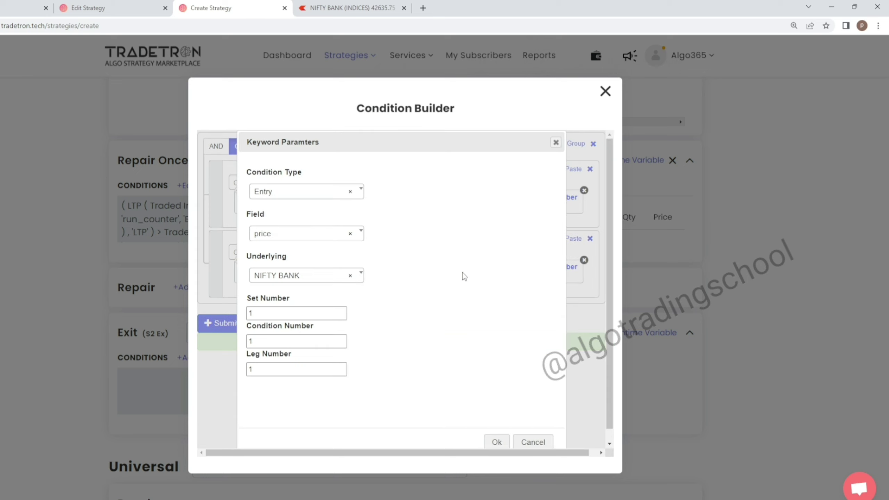
pyautogui.doubleClick(264, 313)
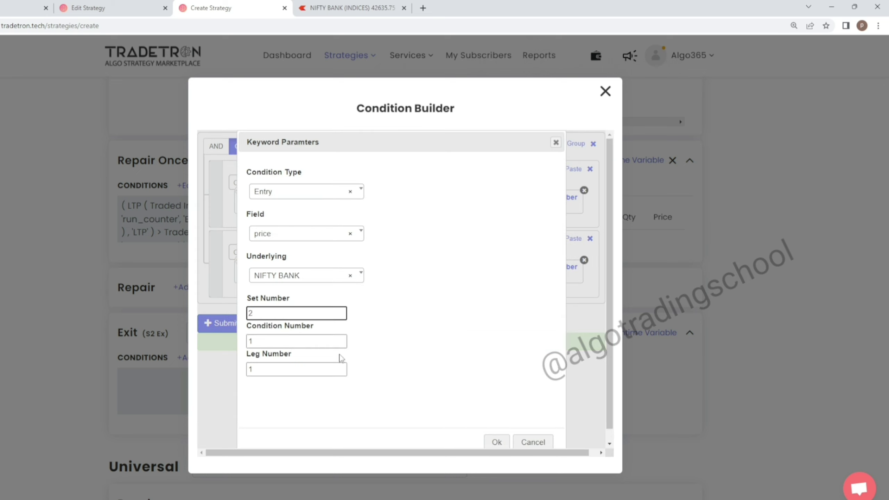
pyautogui.write('2')
pyautogui.click(496, 442)
pyautogui.click(221, 323)
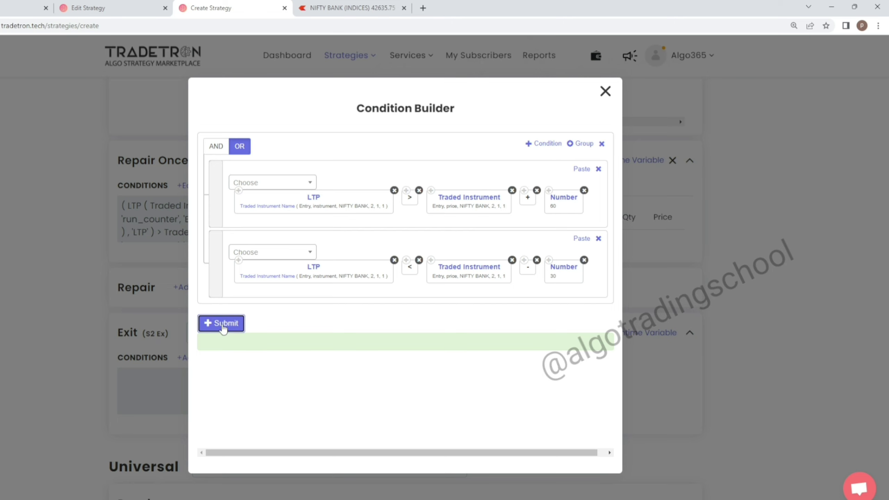
pyautogui.click(605, 91)
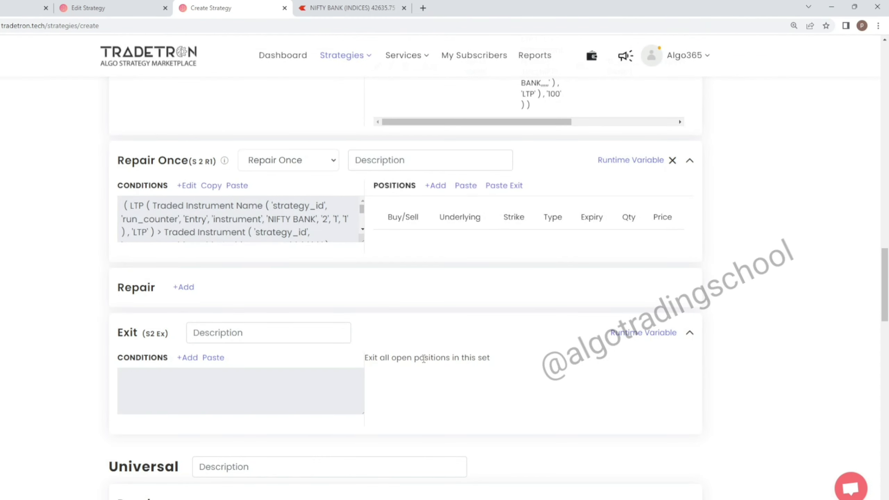
# Copy Set 2's Put entry leg and paste it as an exit leg into Set 2's Repair Once positions
pyautogui.scroll(4, 423, 359)
pyautogui.click(387, 218)
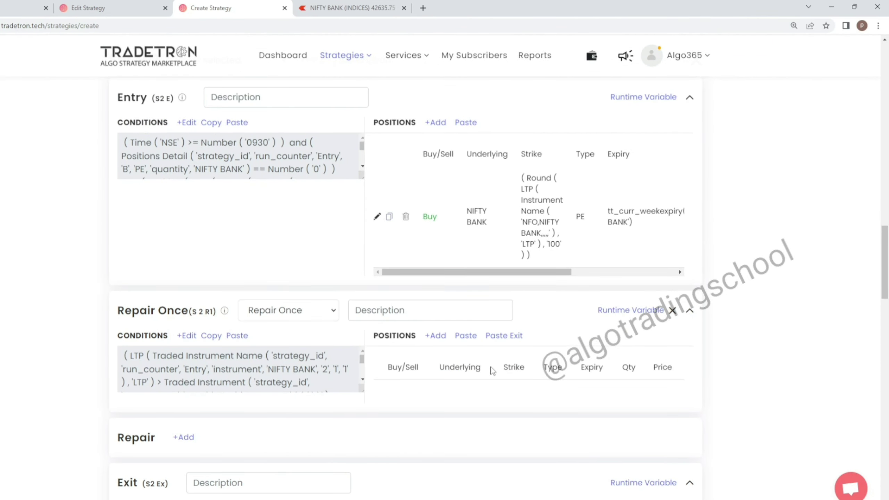
pyautogui.click(504, 336)
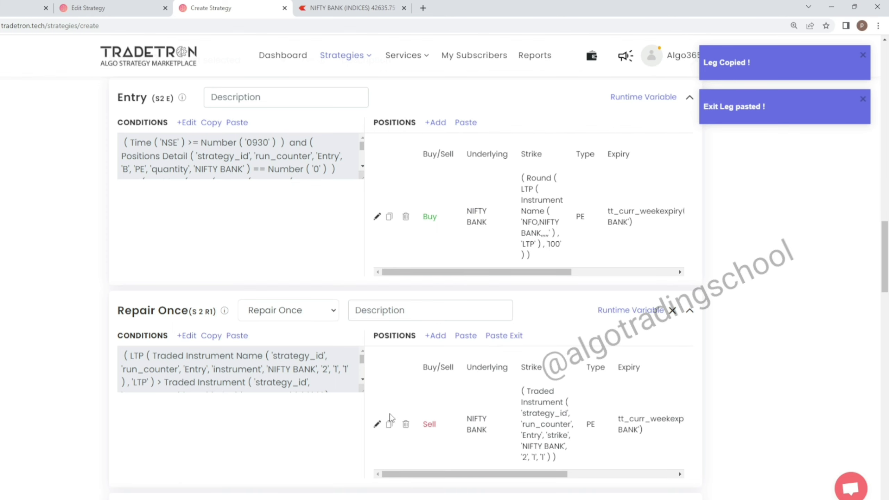
pyautogui.scroll(3, 390, 417)
pyautogui.scroll(6, 336, 382)
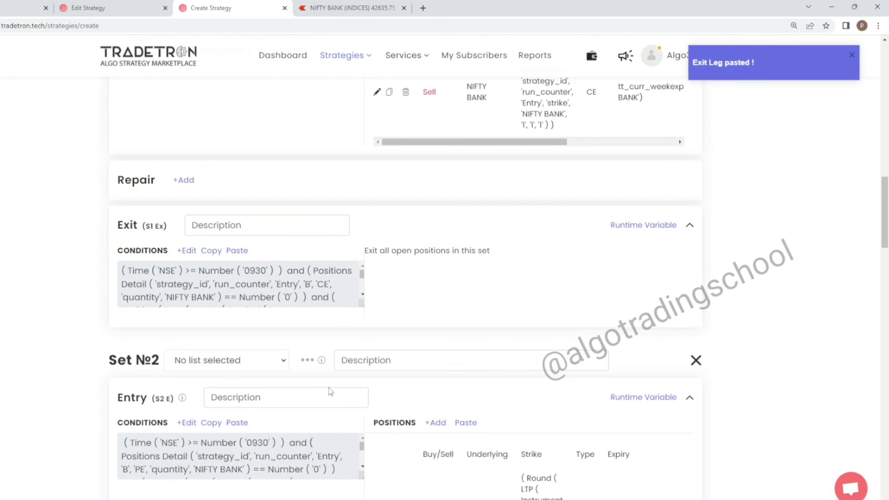
pyautogui.click(211, 250)
pyautogui.scroll(6, 273, 359)
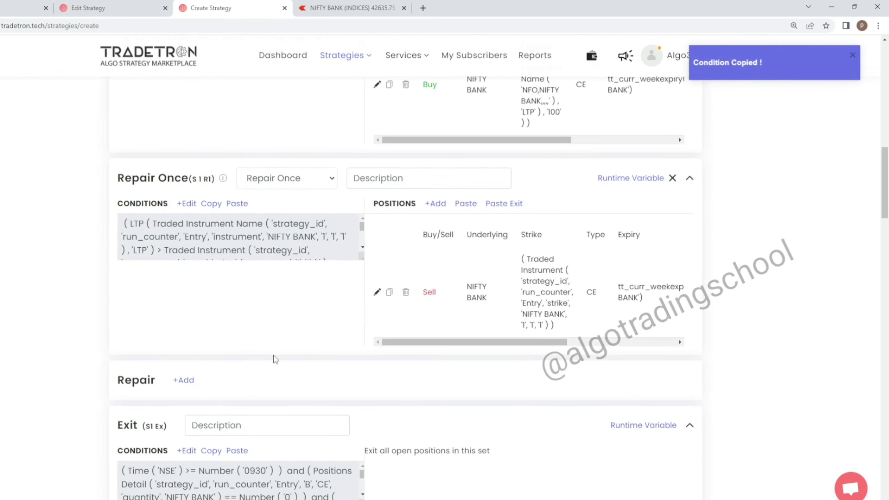
pyautogui.click(211, 203)
pyautogui.scroll(6, 316, 369)
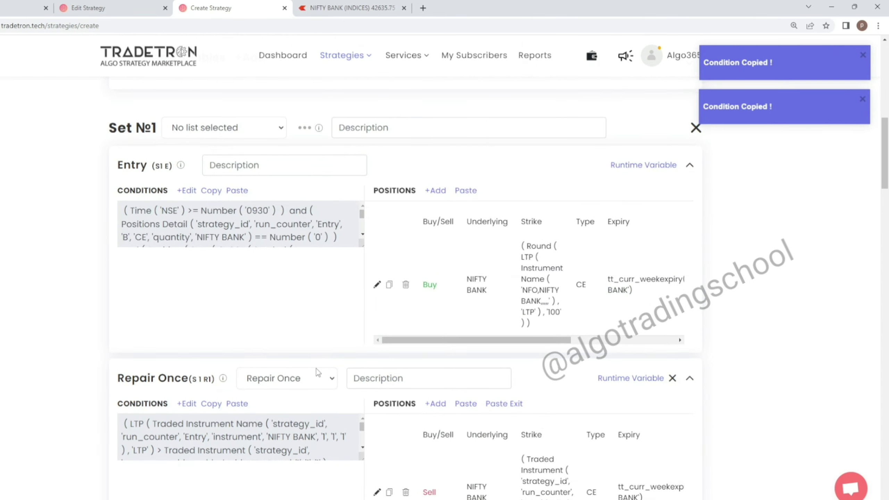
pyautogui.scroll(4, 316, 368)
pyautogui.scroll(-2, 315, 369)
pyautogui.scroll(-12, 453, 369)
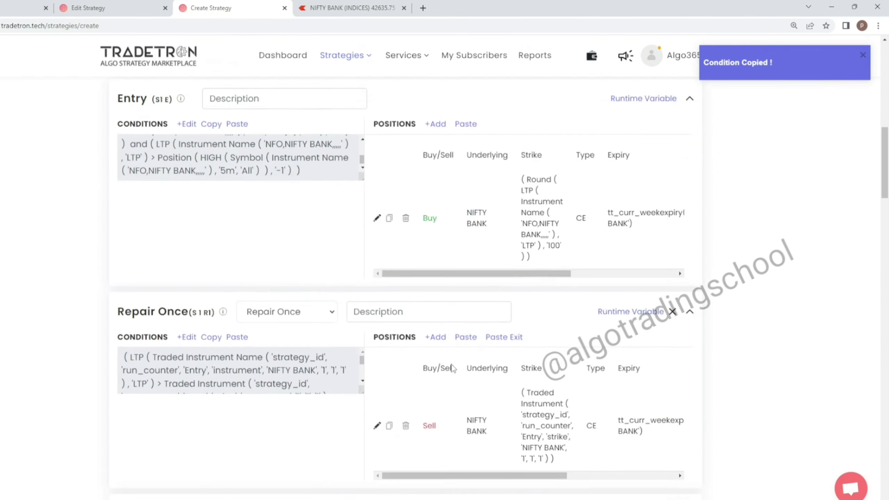
pyautogui.scroll(-2, 453, 368)
pyautogui.scroll(-3, 206, 324)
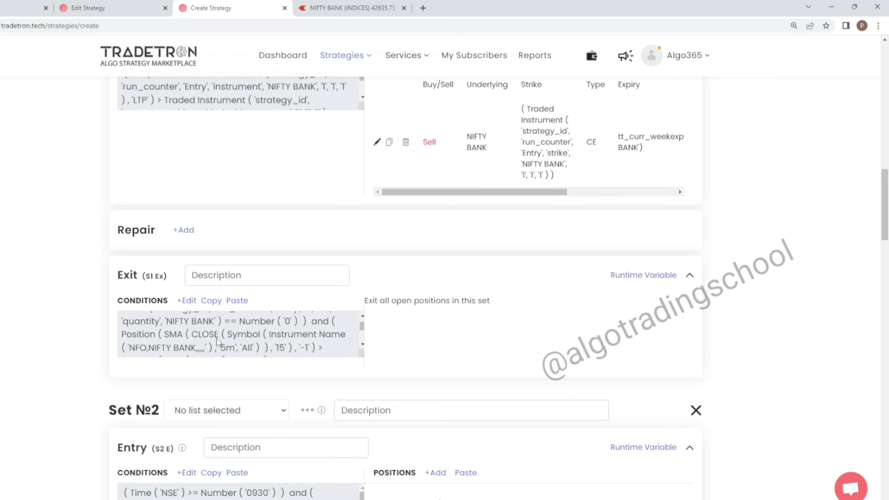
pyautogui.scroll(-4, 210, 327)
# Copy Set 2's entry conditions, then delete all five conditions from Set 1's Exit and submit it empty
pyautogui.click(213, 330)
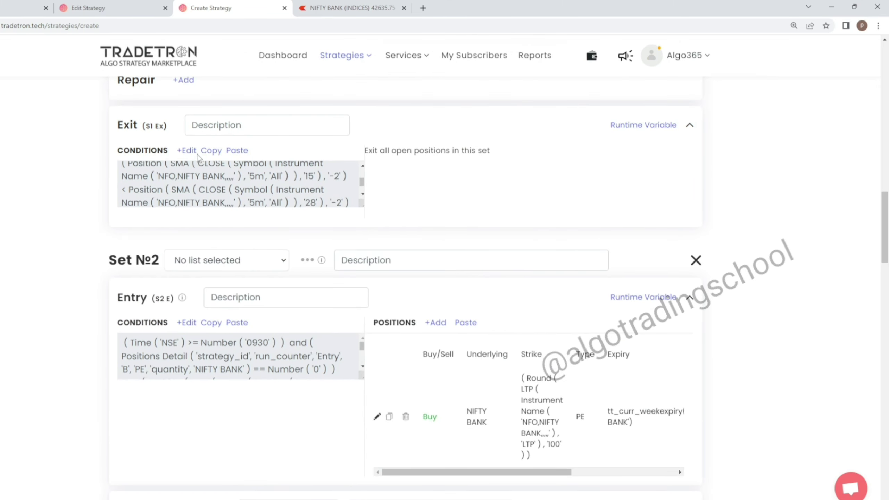
pyautogui.click(189, 150)
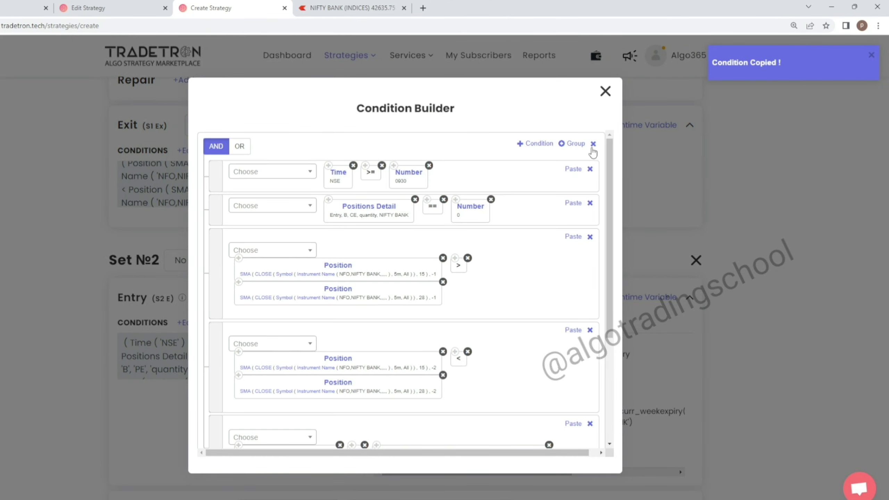
pyautogui.click(590, 169)
pyautogui.click(590, 169)
pyautogui.click(590, 170)
pyautogui.click(590, 170)
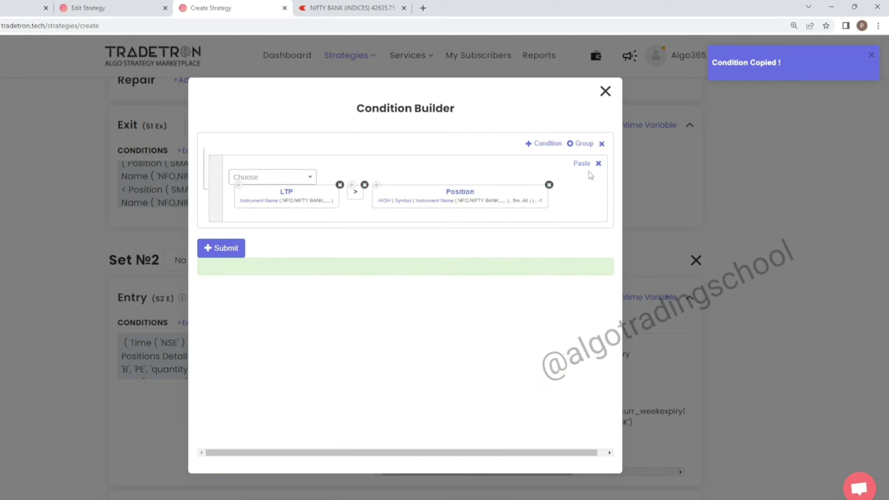
pyautogui.click(597, 163)
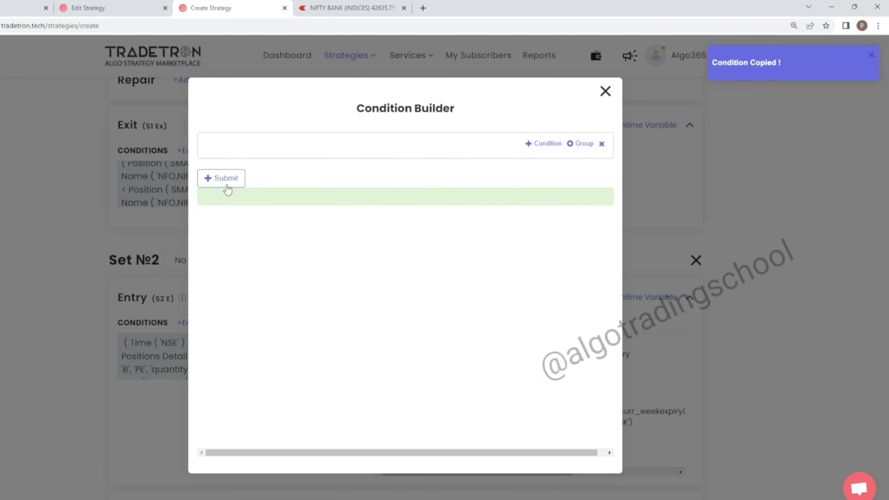
pyautogui.click(607, 93)
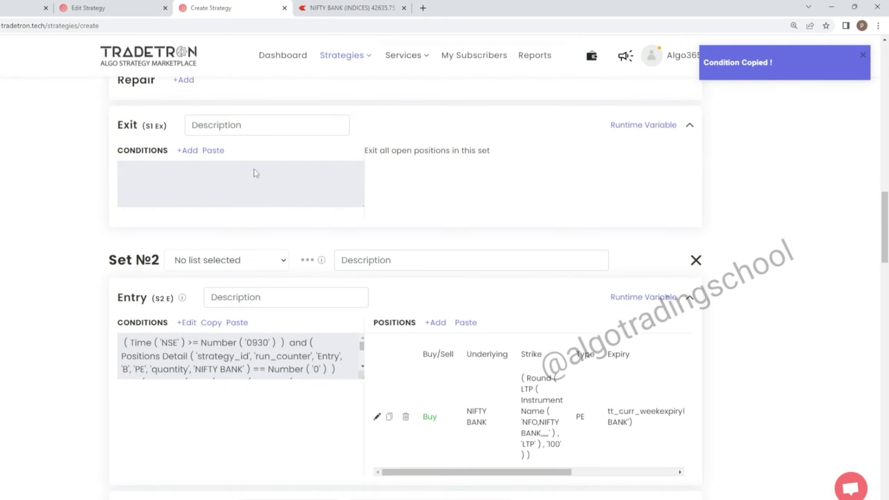
# Paste the copied Set 2 entry conditions into Set 1's Exit, remove the Time and Positions Detail conditions and submit
pyautogui.click(212, 150)
pyautogui.click(186, 151)
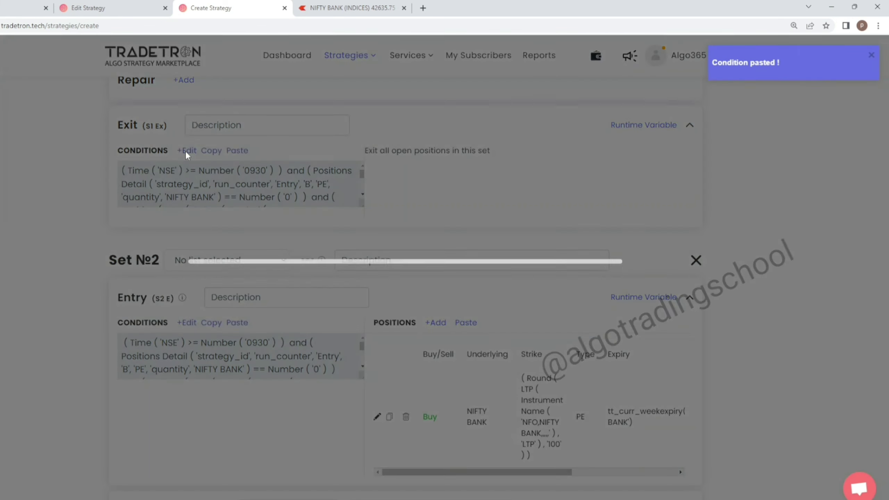
pyautogui.click(590, 169)
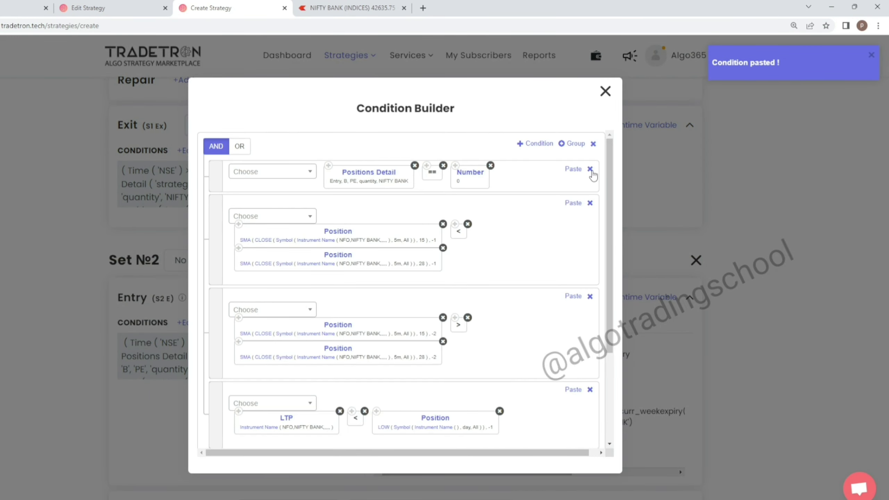
pyautogui.click(589, 169)
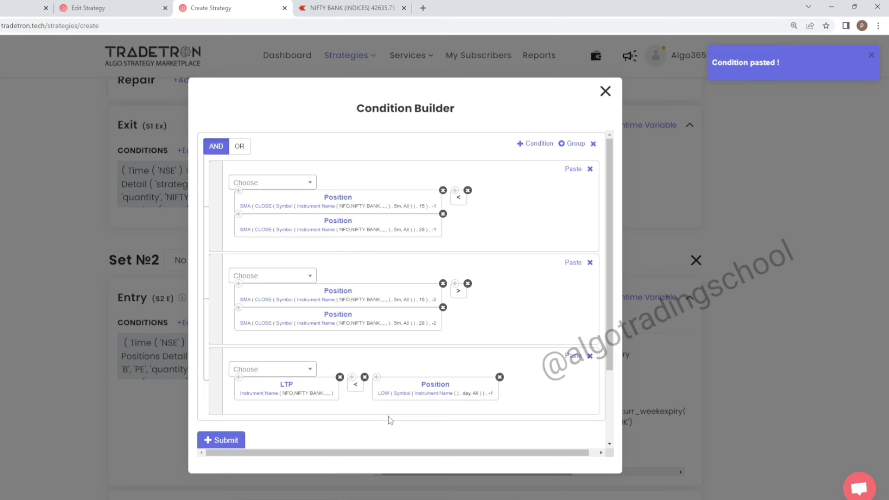
pyautogui.click(238, 439)
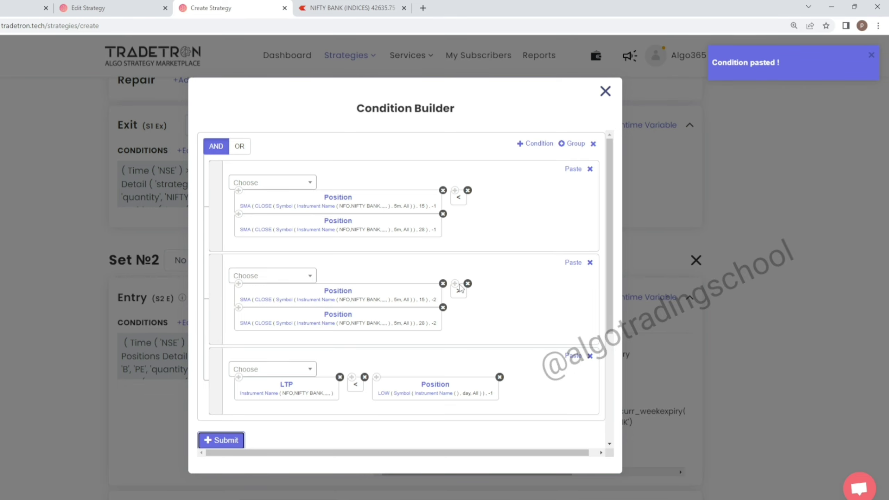
pyautogui.scroll(-5, 459, 286)
pyautogui.click(605, 92)
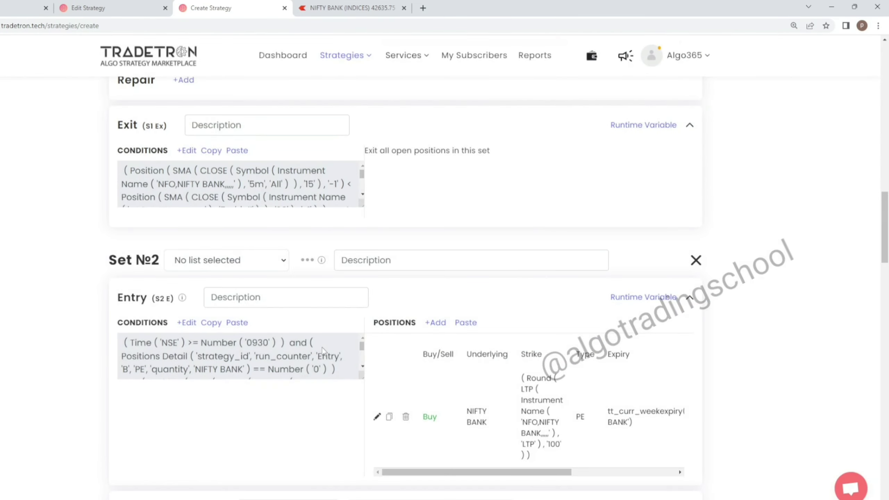
# Copy Set 1's entry conditions and paste them into Set 2's Exit
pyautogui.scroll(20, 354, 315)
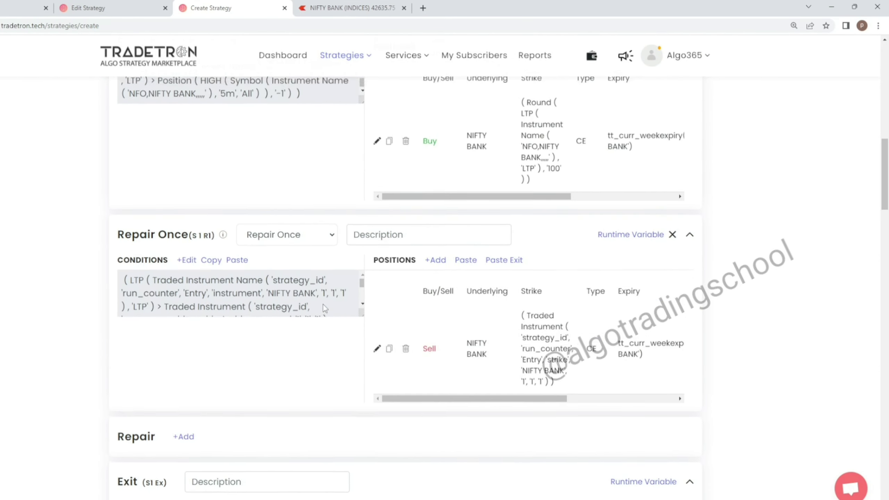
pyautogui.click(211, 241)
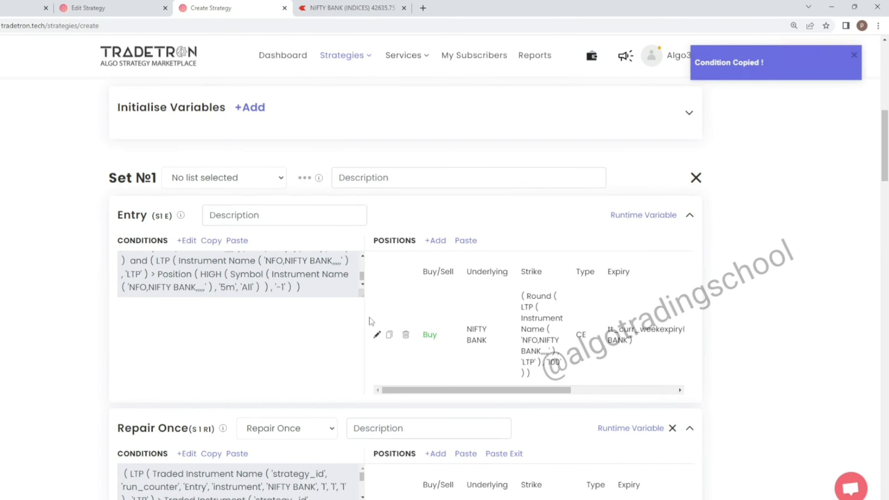
pyautogui.scroll(-8, 371, 321)
pyautogui.scroll(-15, 370, 321)
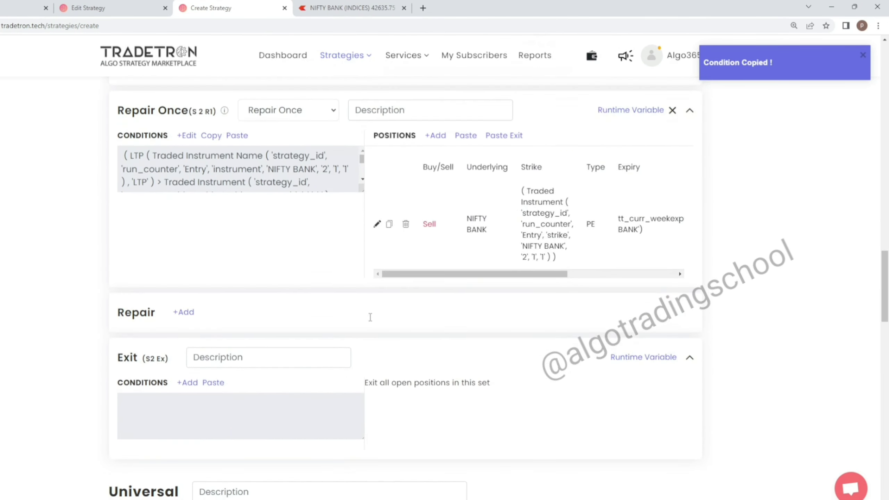
pyautogui.click(212, 233)
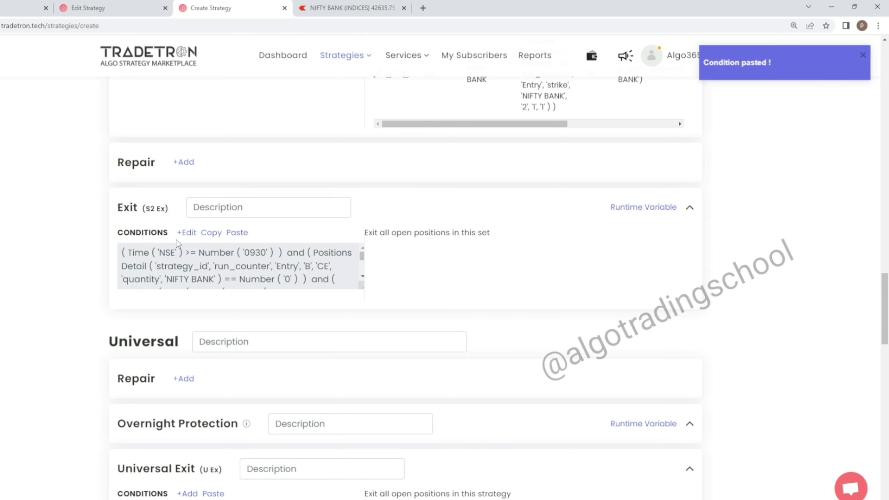
# Remove the Time and Positions Detail conditions from Set 2's Exit and submit the remaining crossover conditions
pyautogui.click(185, 233)
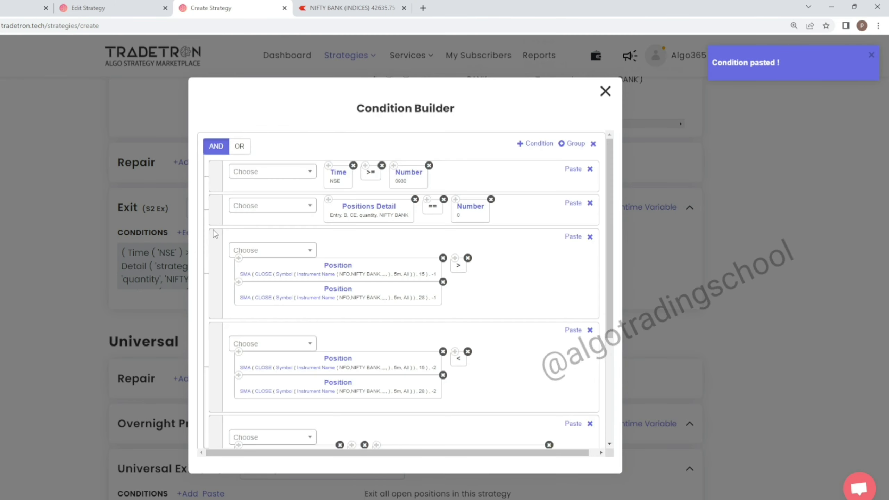
pyautogui.click(589, 169)
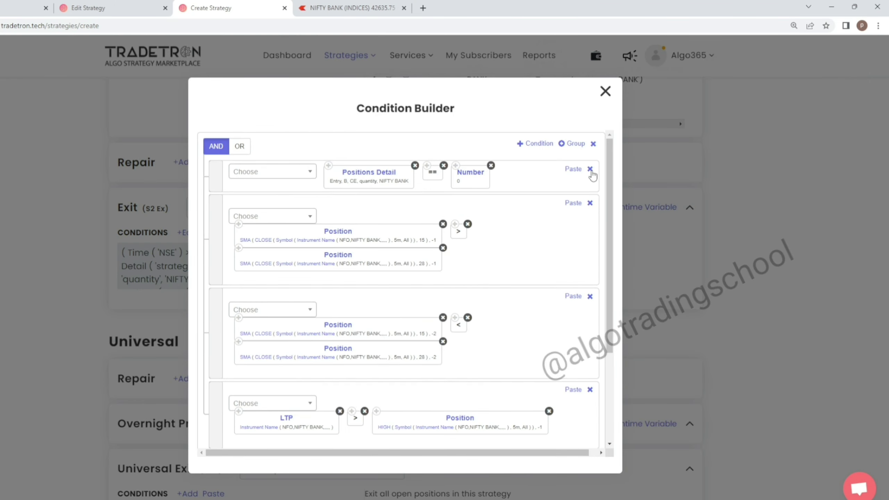
pyautogui.click(590, 169)
pyautogui.scroll(-3, 323, 392)
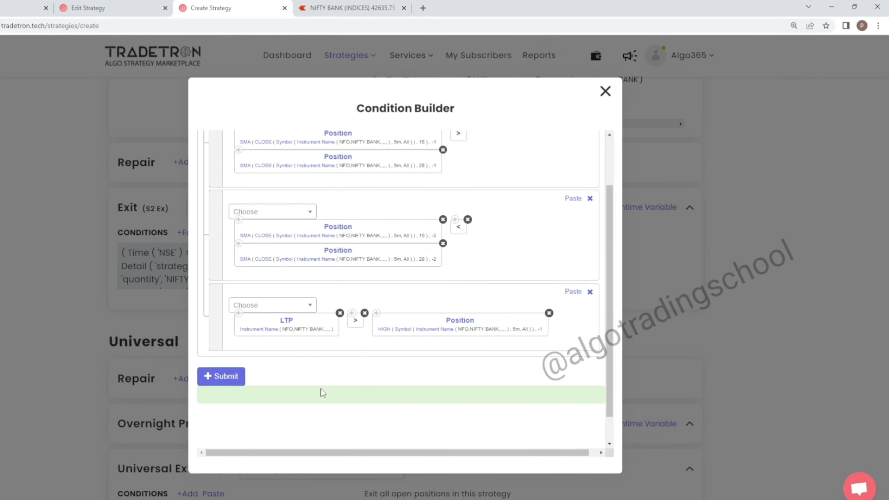
pyautogui.click(237, 345)
pyautogui.click(605, 91)
# Start a Universal Exit condition with the Time keyword for the NSE exchange and the >= operator
pyautogui.scroll(-5, 318, 385)
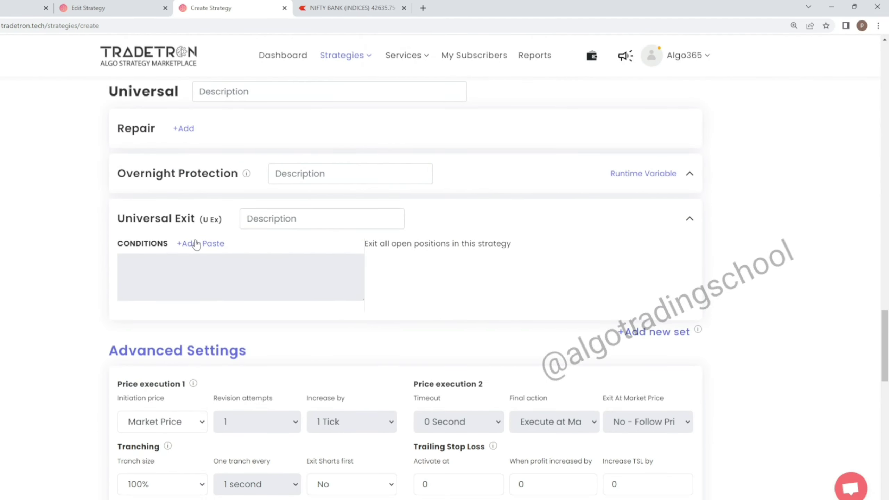
pyautogui.click(184, 243)
pyautogui.click(256, 170)
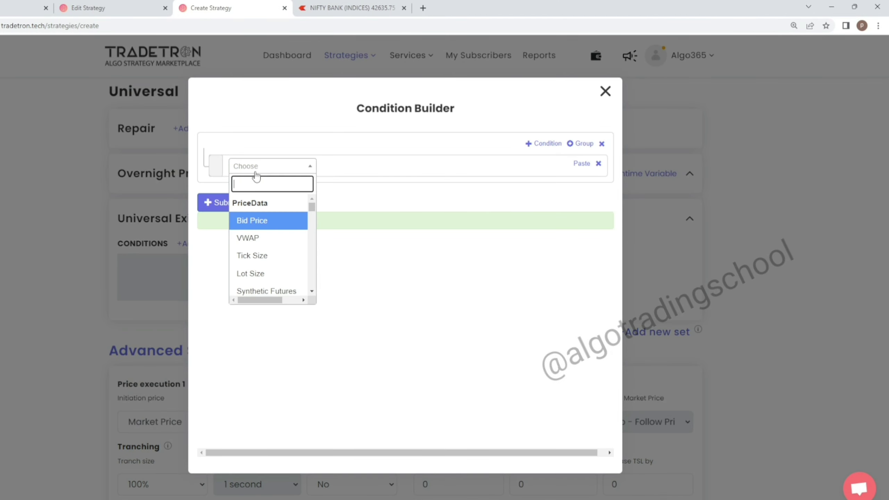
pyautogui.write('time')
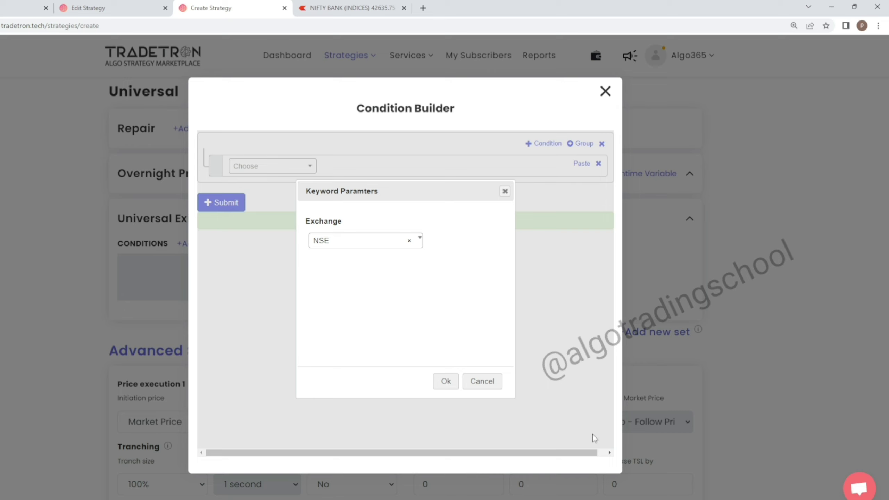
pyautogui.click(438, 381)
pyautogui.click(270, 168)
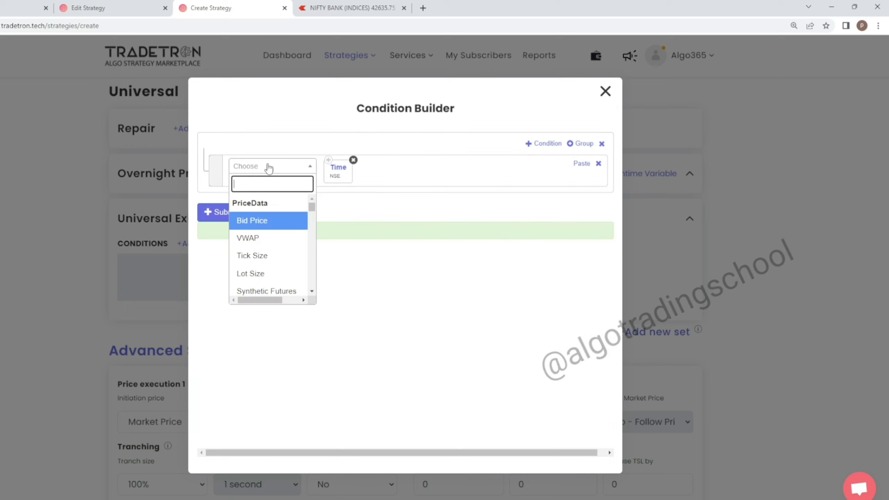
pyautogui.write('>=')
pyautogui.click(274, 226)
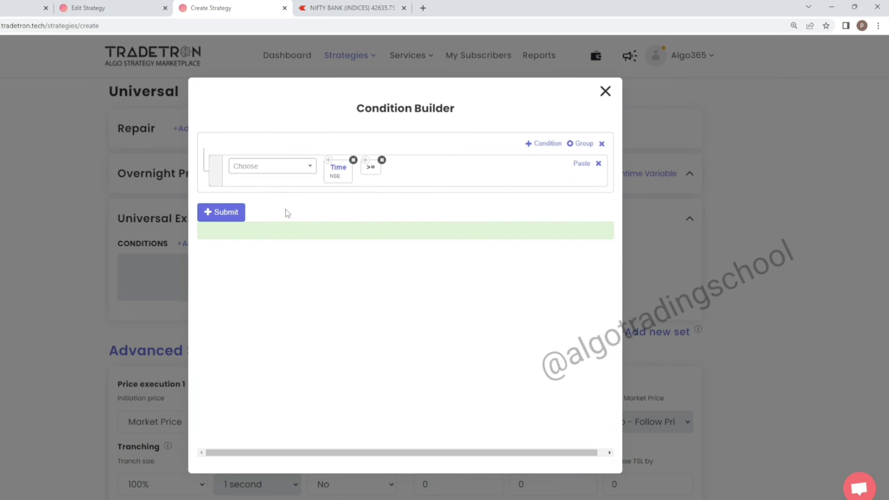
# Complete the Universal Exit time condition with the Number keyword set to 1445
pyautogui.click(283, 171)
pyautogui.write('number')
pyautogui.click(286, 283)
pyautogui.write('1445')
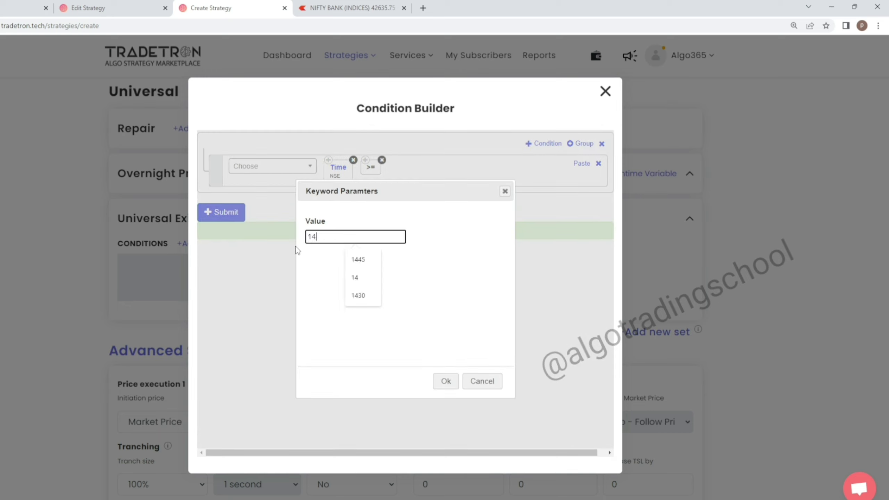
pyautogui.click(446, 381)
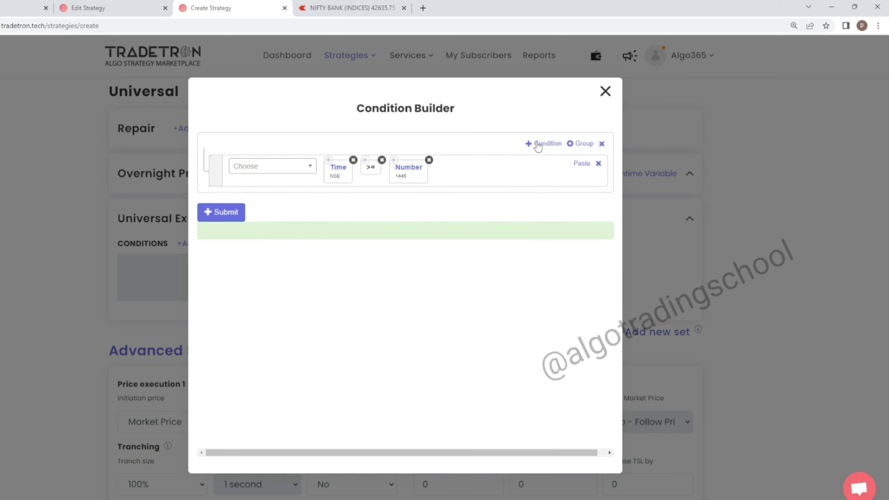
# Add a second Universal Exit condition joined by OR, starting with the PNL keyword and the <= operator
pyautogui.click(543, 144)
pyautogui.click(239, 147)
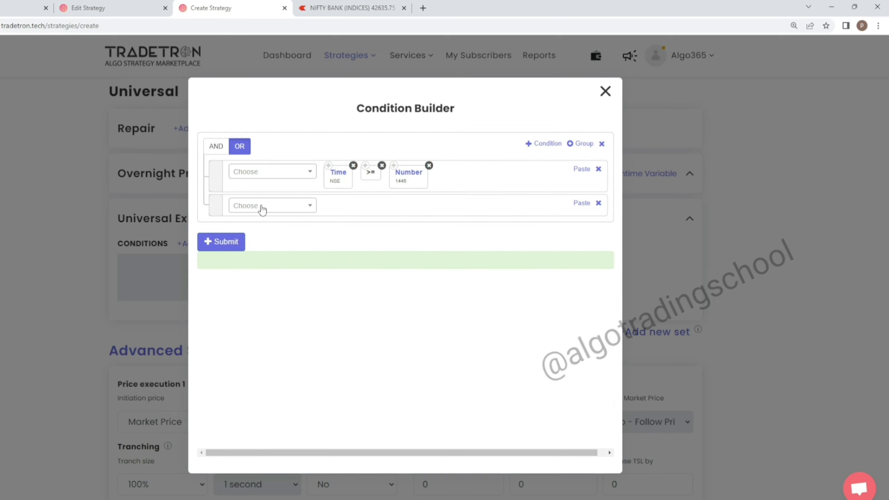
pyautogui.click(263, 208)
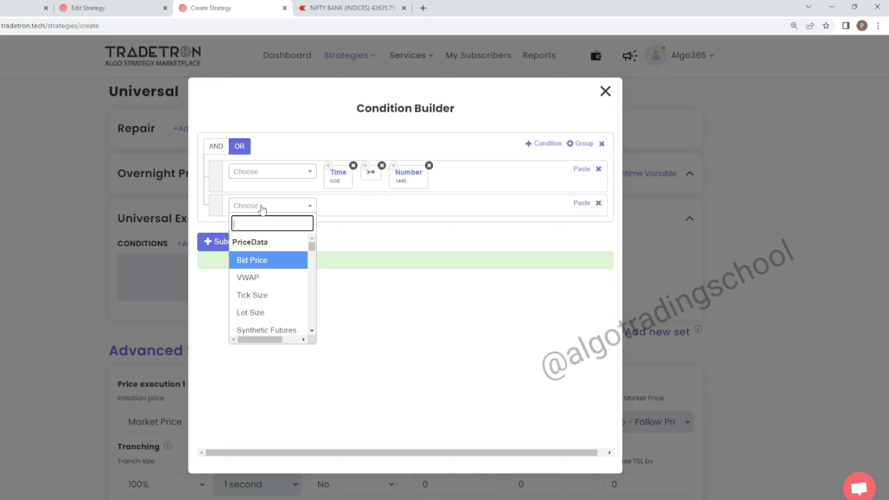
pyautogui.write('n')
pyautogui.press('BackSpace')
pyautogui.write('p[')
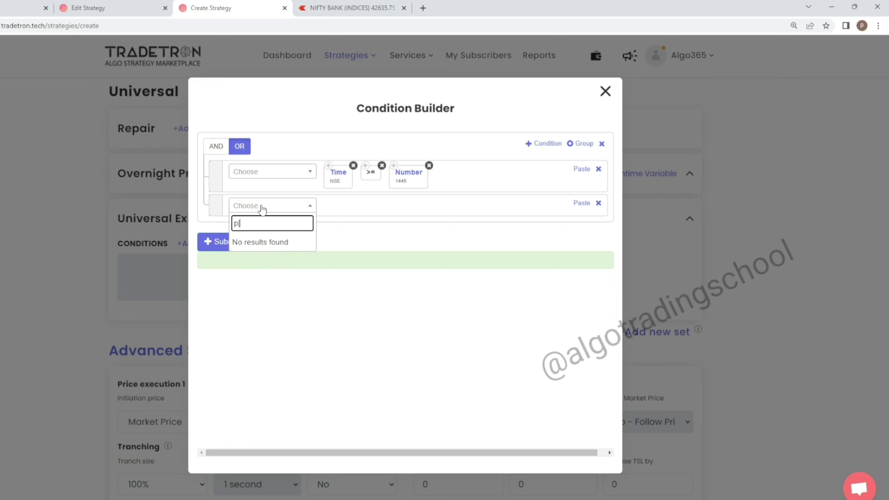
pyautogui.press('BackSpace')
pyautogui.write('pnl')
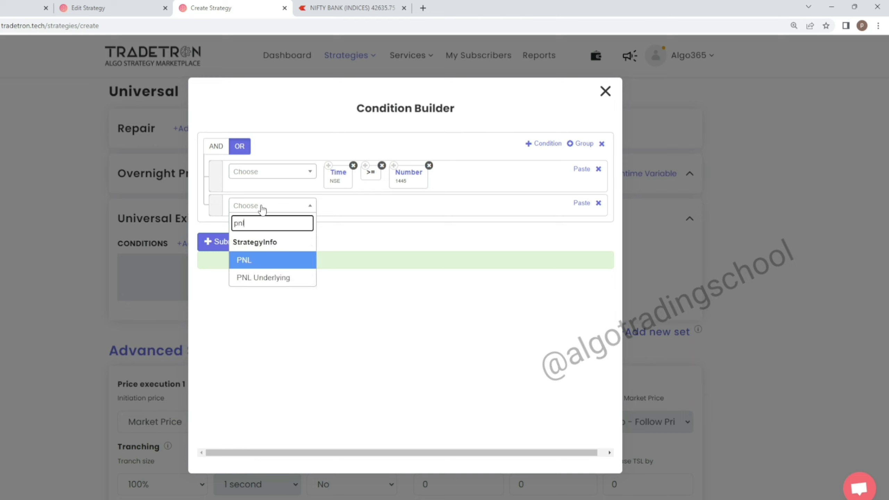
pyautogui.click(271, 260)
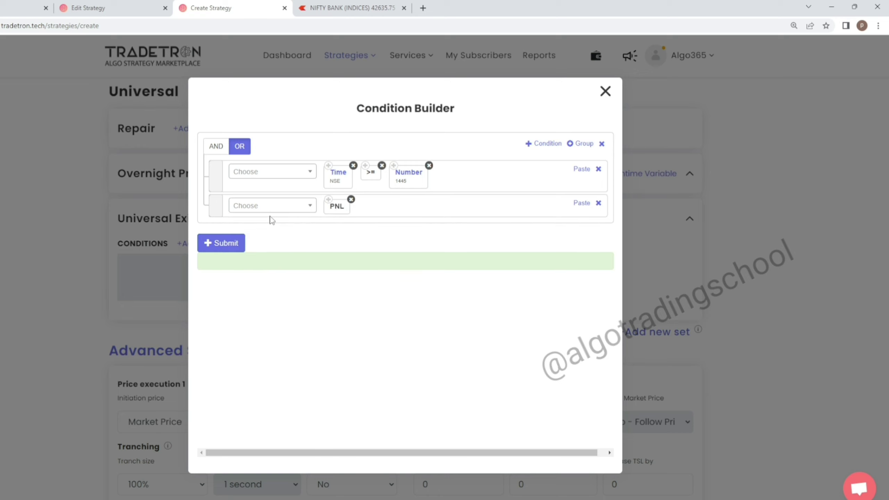
pyautogui.click(271, 209)
pyautogui.write('<')
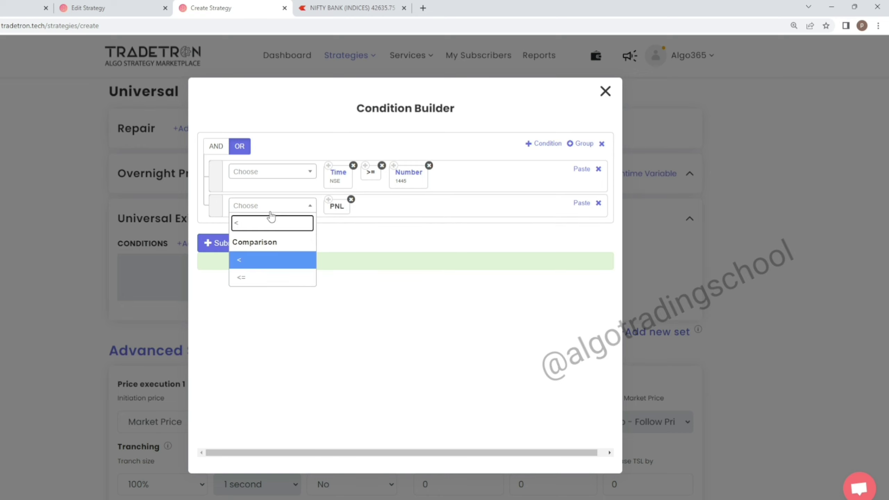
pyautogui.click(241, 278)
# Copy the Number block into the PNL condition, set its value to -2000, submit the conditions and close the builder
pyautogui.click(393, 165)
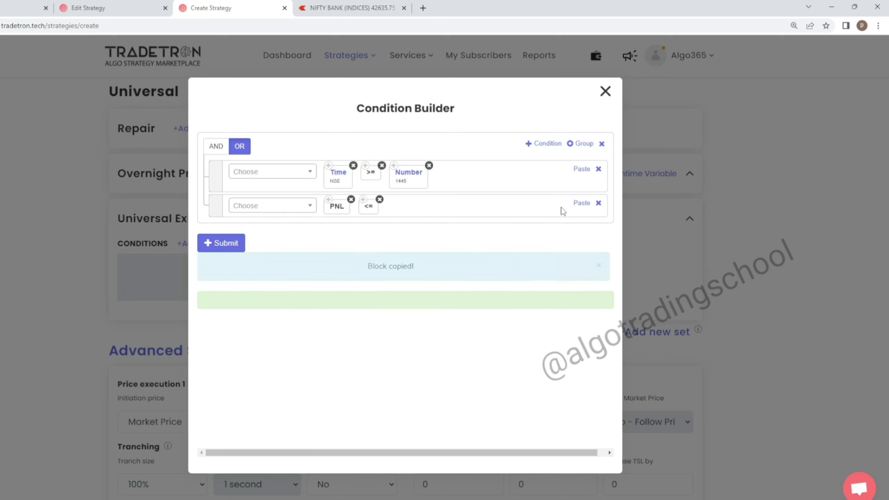
pyautogui.click(582, 203)
pyautogui.click(412, 210)
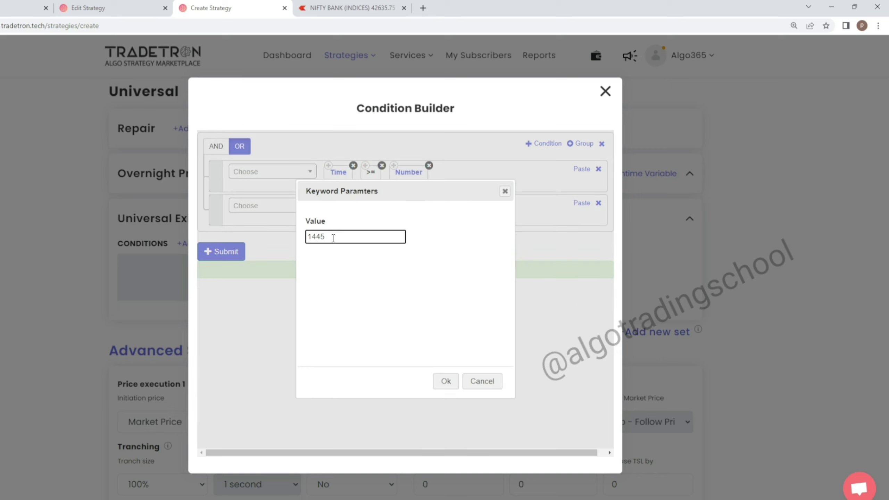
pyautogui.moveTo(333, 238); pyautogui.dragTo(265, 238)
pyautogui.write('-2000')
pyautogui.click(442, 380)
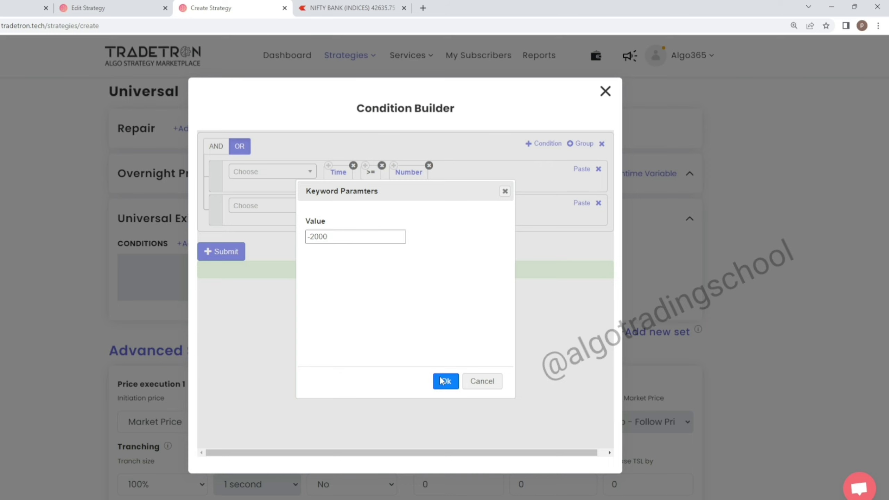
pyautogui.click(216, 251)
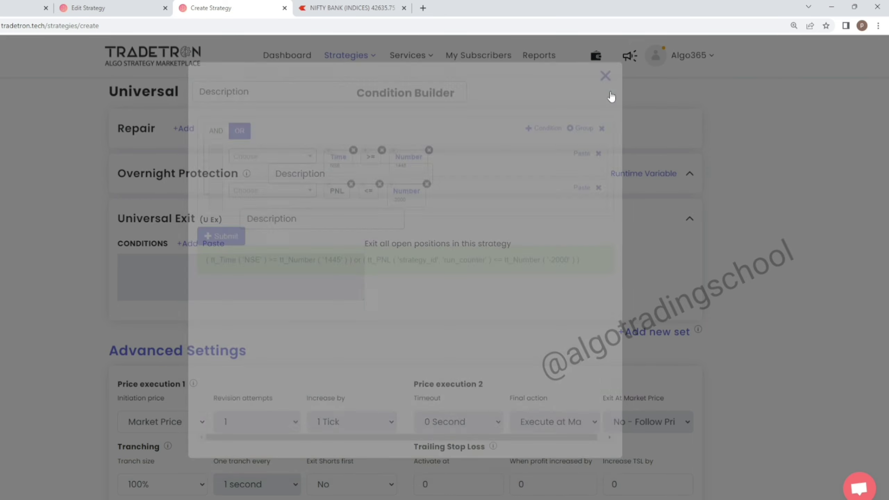
pyautogui.click(606, 91)
# Set the strategy's condition checking frequency to Check continuously in the Advanced Settings
pyautogui.scroll(-5, 407, 285)
pyautogui.scroll(-3, 458, 297)
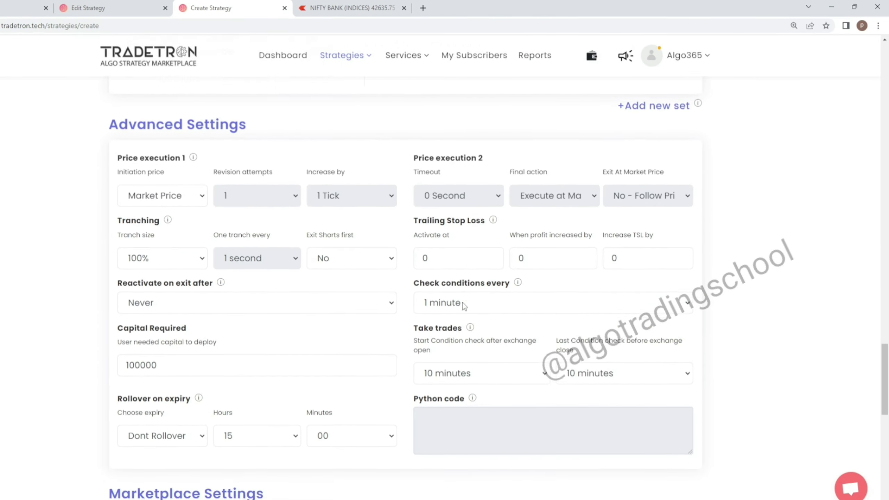
pyautogui.click(447, 237)
pyautogui.click(451, 247)
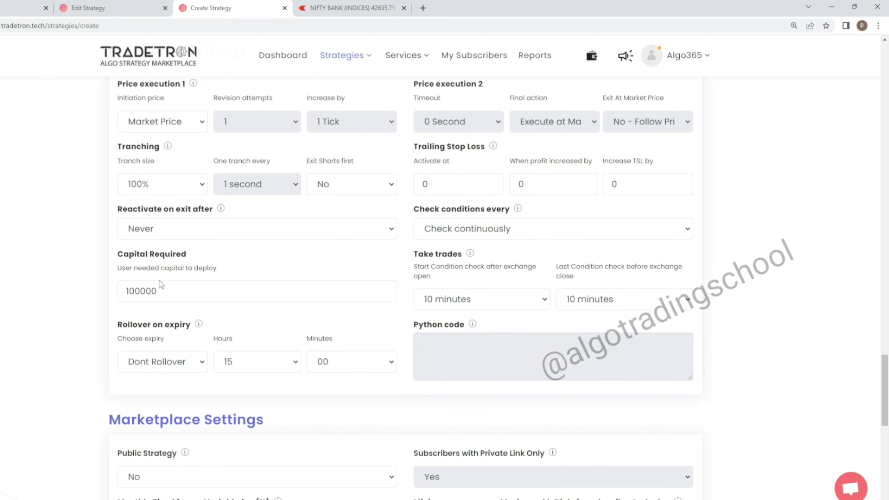
# Set the strategy to reactivate 12 hours after exit and the capital required to 50000
pyautogui.moveTo(158, 290); pyautogui.dragTo(66, 295)
pyautogui.click(129, 231)
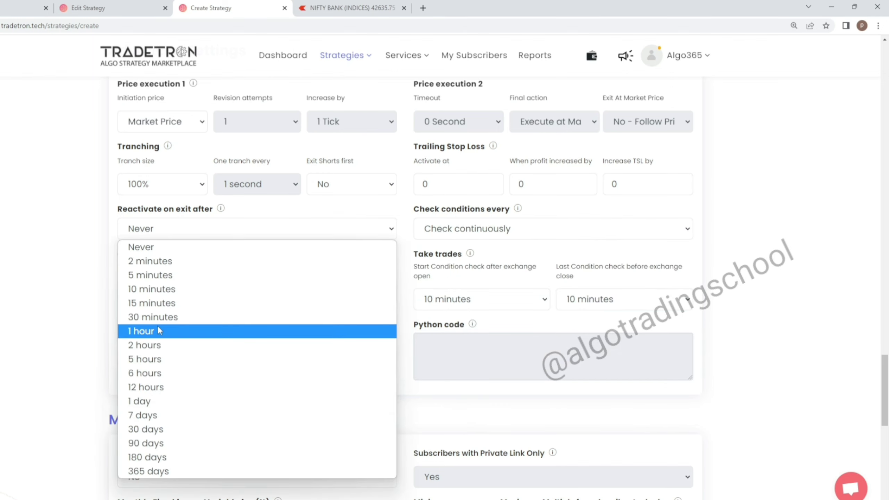
pyautogui.click(149, 387)
pyautogui.moveTo(158, 291); pyautogui.dragTo(101, 295)
pyautogui.write('50000')
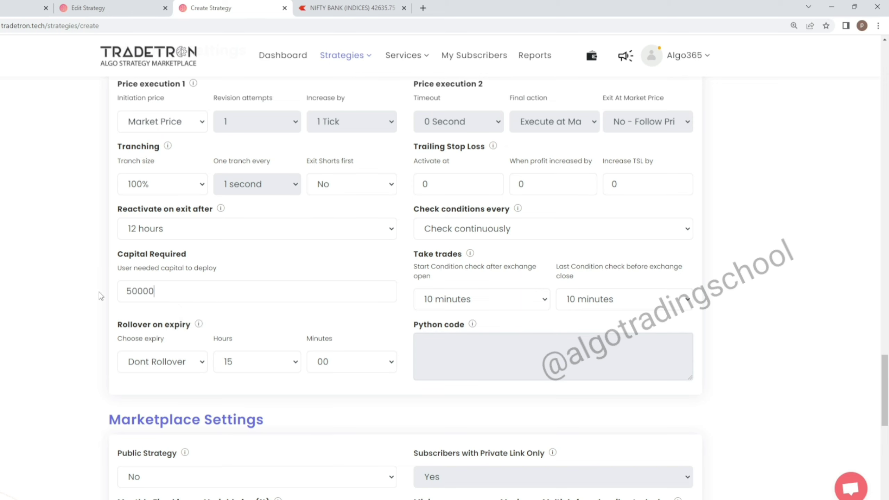
# Set trade condition checks to start 1 second after exchange open and end 1 minute before exchange close
pyautogui.scroll(-2, 368, 357)
pyautogui.click(453, 249)
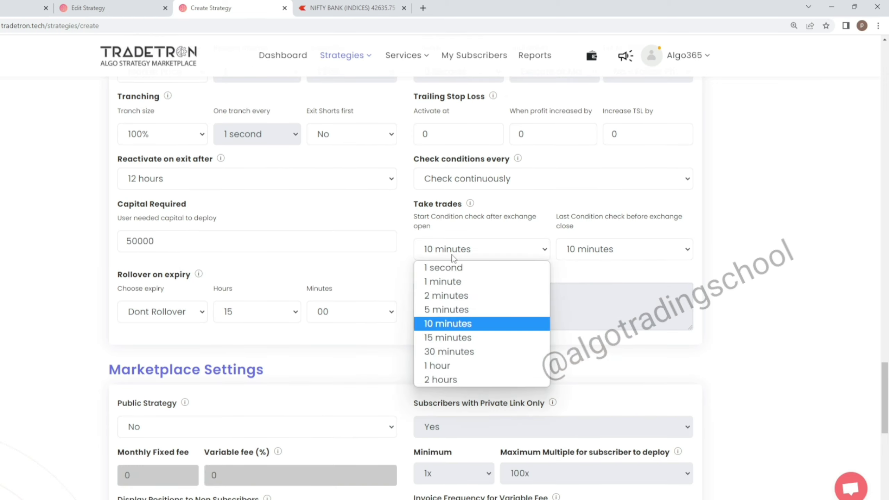
pyautogui.click(455, 266)
pyautogui.click(599, 250)
pyautogui.click(597, 266)
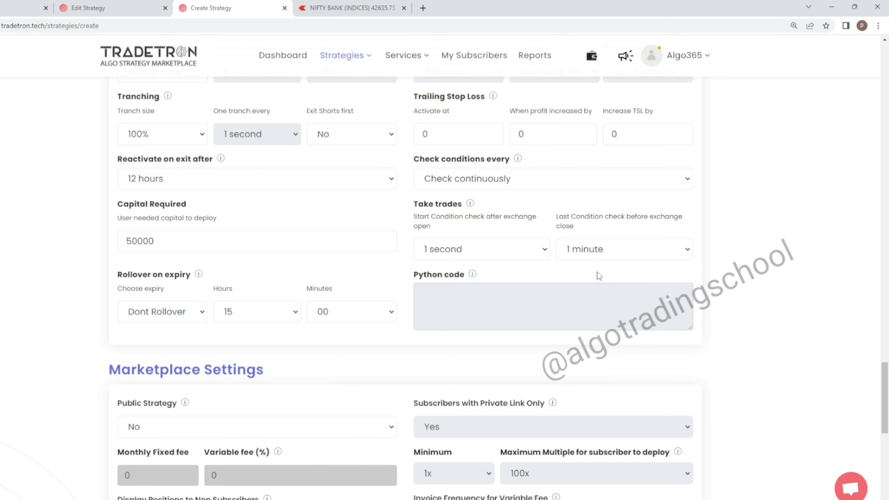
# Save the new strategy
pyautogui.scroll(-8, 370, 237)
pyautogui.scroll(-2, 371, 237)
pyautogui.click(417, 325)
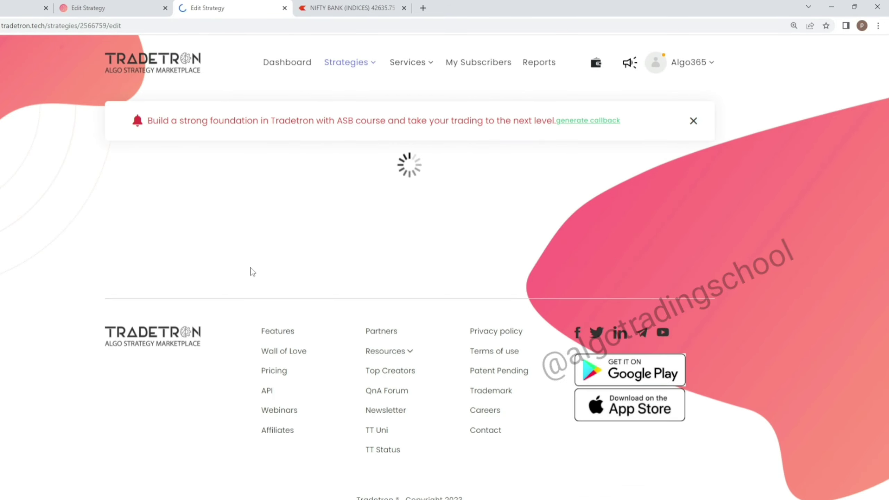
# Try to set Public Strategy to Yes in the saved strategy's Marketplace Settings and dismiss the plan restriction dialog
pyautogui.scroll(-20, 251, 271)
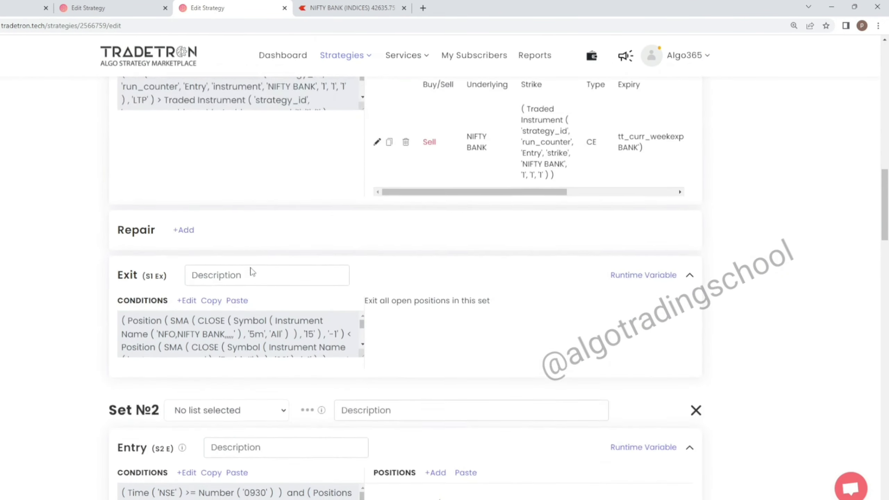
pyautogui.scroll(-3, 250, 271)
pyautogui.scroll(-15, 223, 383)
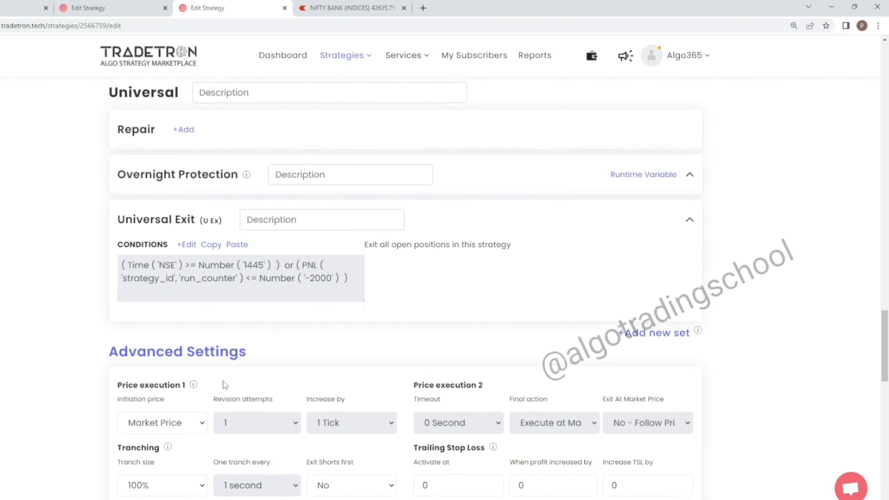
pyautogui.scroll(-3, 224, 384)
pyautogui.click(159, 277)
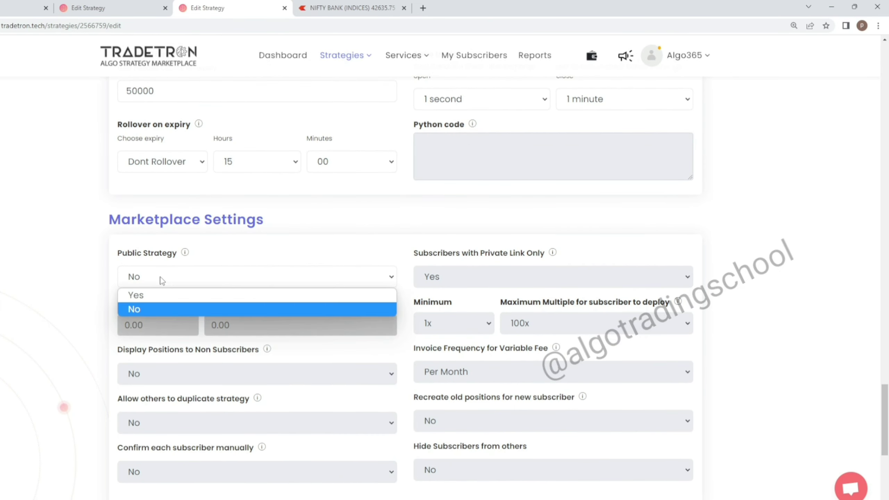
pyautogui.click(155, 294)
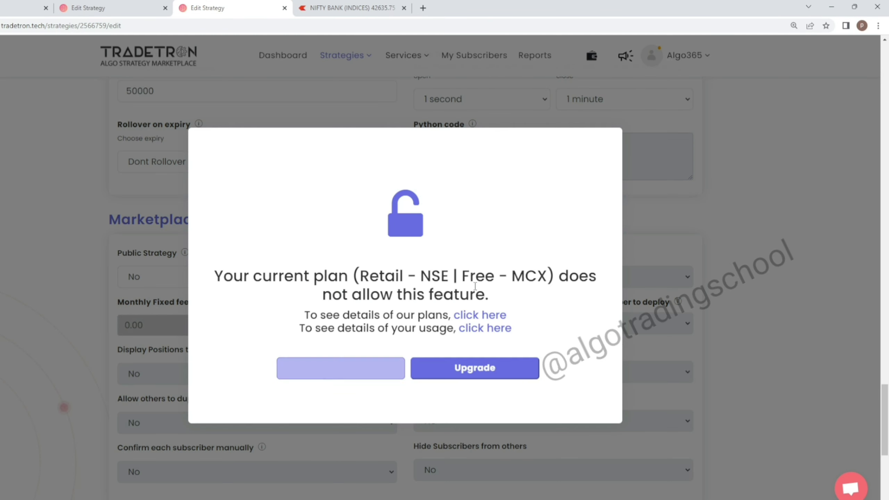
pyautogui.click(387, 371)
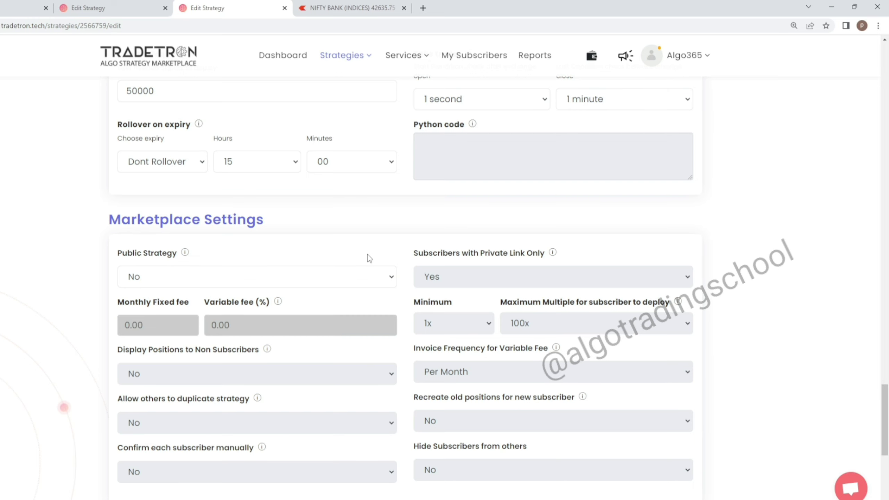
# Review the saved strategy's advanced settings, Universal Exit, and the entry, repair and exit conditions of both sets
pyautogui.scroll(5, 410, 410)
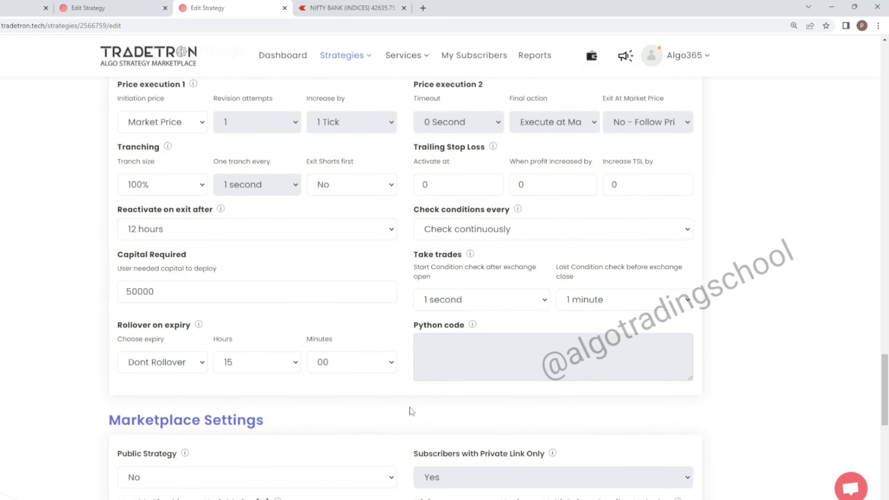
pyautogui.scroll(5, 410, 409)
pyautogui.scroll(5, 410, 410)
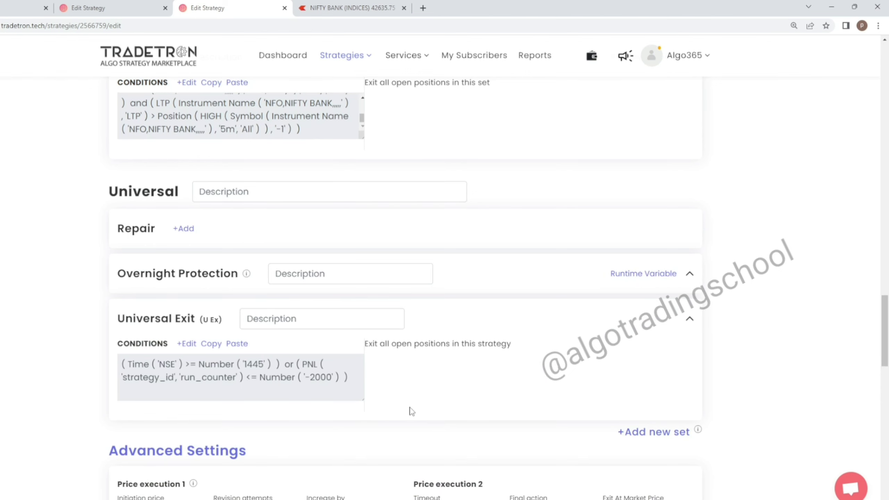
pyautogui.scroll(15, 378, 390)
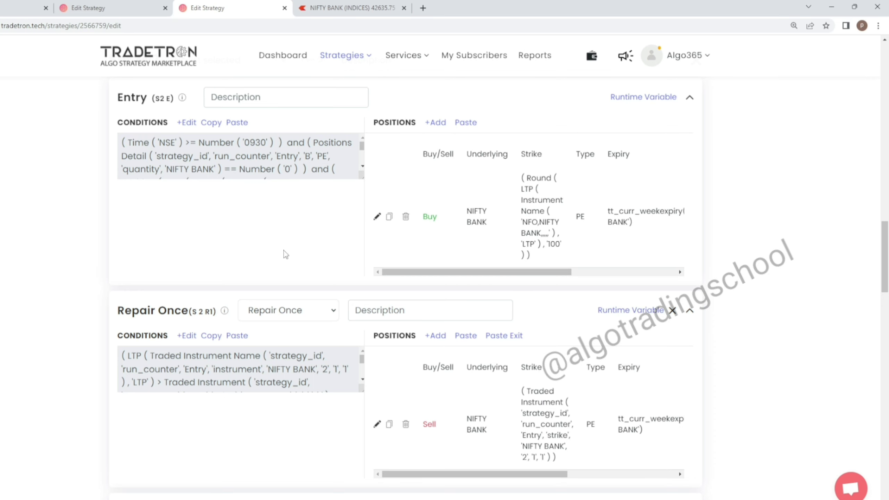
pyautogui.scroll(10, 284, 250)
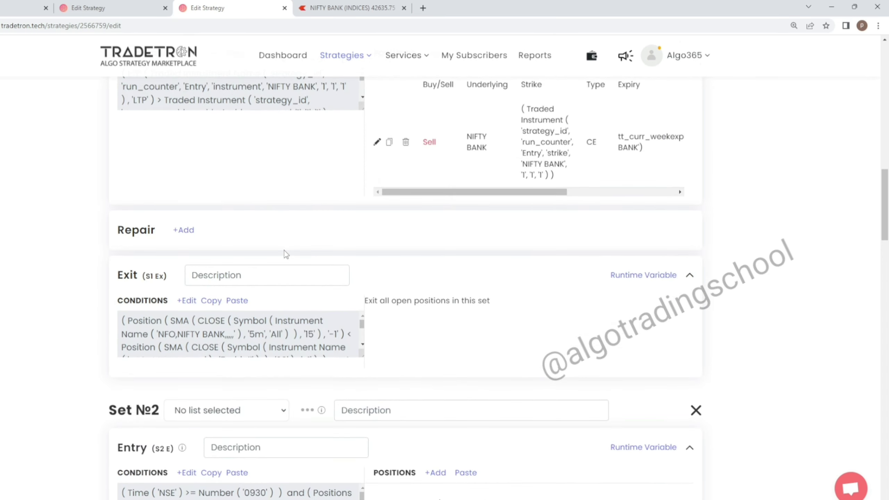
pyautogui.scroll(6, 284, 250)
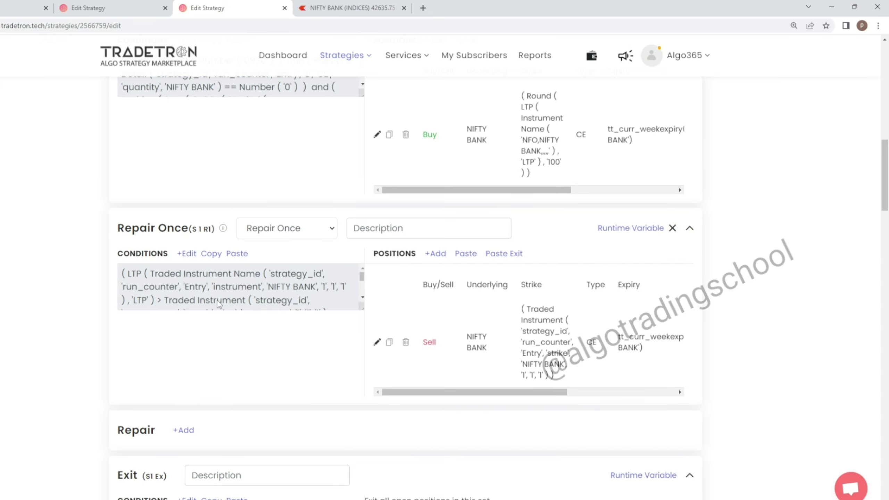
pyautogui.scroll(12, 348, 294)
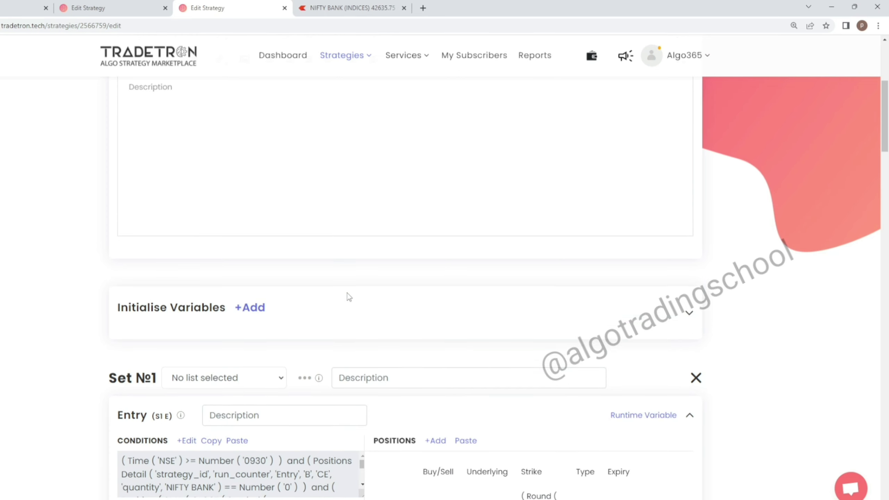
pyautogui.scroll(-8, 347, 293)
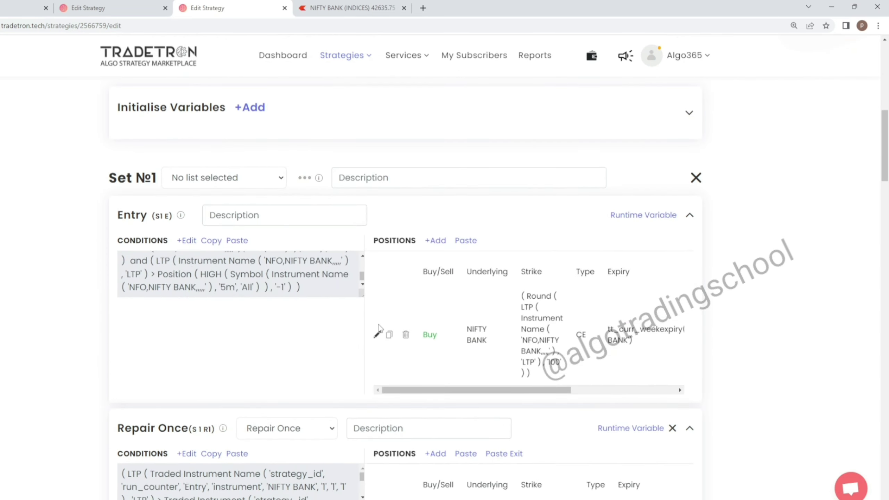
# Set the period of the first SMA in Set 1's entry crossover condition to 18
pyautogui.scroll(-3, 378, 244)
pyautogui.click(188, 141)
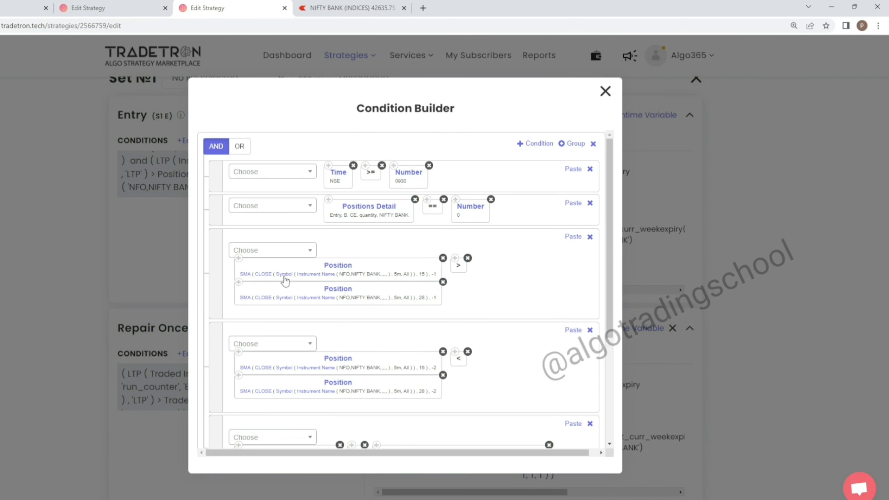
pyautogui.click(246, 275)
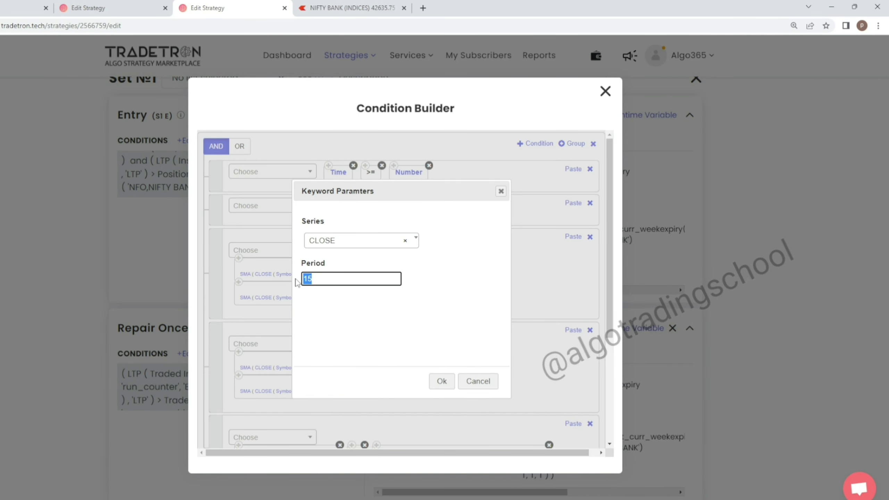
pyautogui.write('1')
pyautogui.click(436, 382)
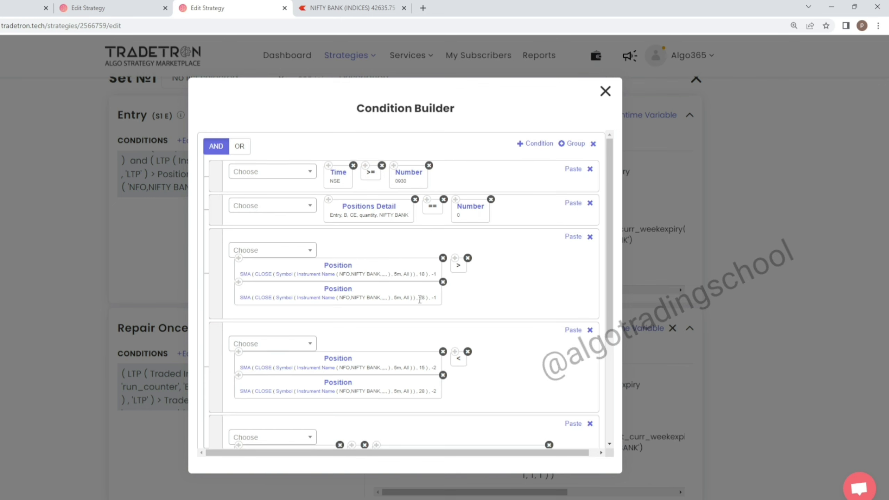
pyautogui.click(250, 276)
pyautogui.click(322, 279)
pyautogui.moveTo(322, 279); pyautogui.dragTo(299, 280)
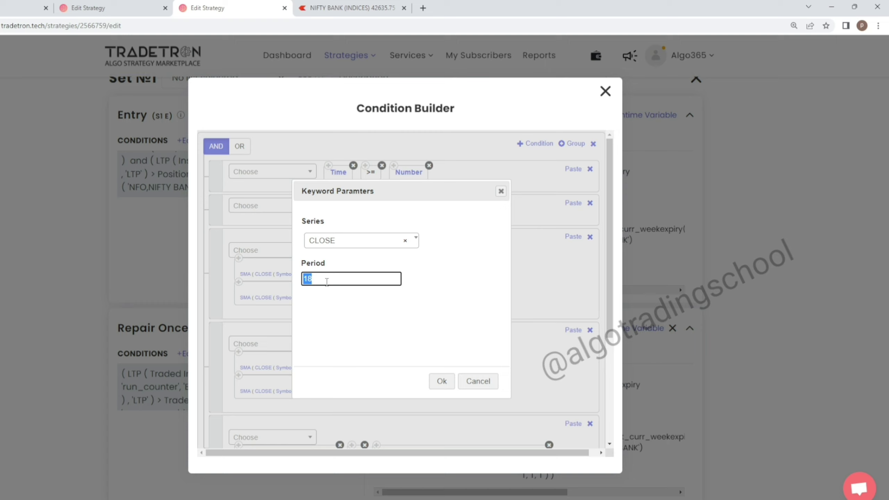
pyautogui.click(478, 381)
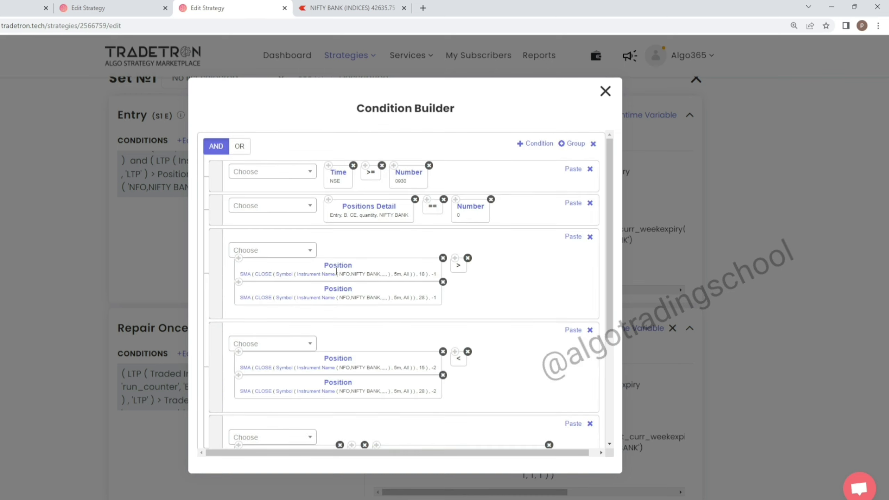
# Set the first SMA's period to 14 in Set 1's entry comparison at position -2, and close the Condition Builder without submitting
pyautogui.click(244, 368)
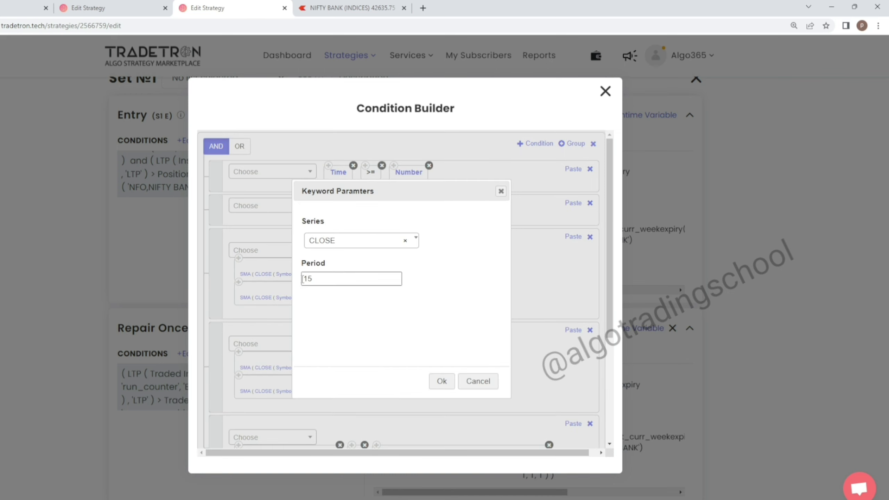
pyautogui.click(308, 282)
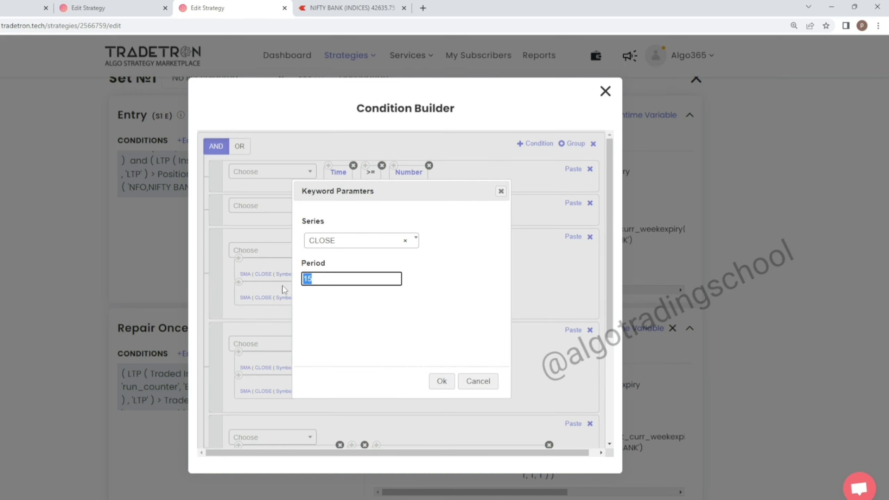
pyautogui.write('14')
pyautogui.click(441, 381)
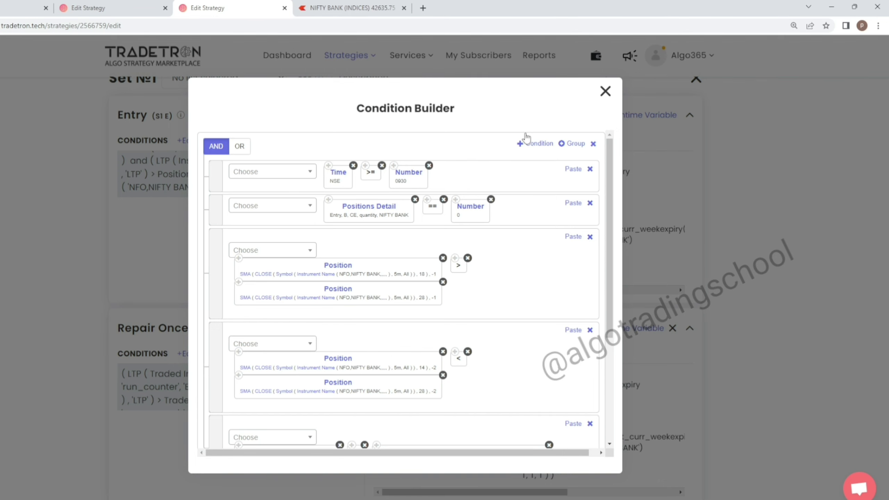
pyautogui.click(605, 91)
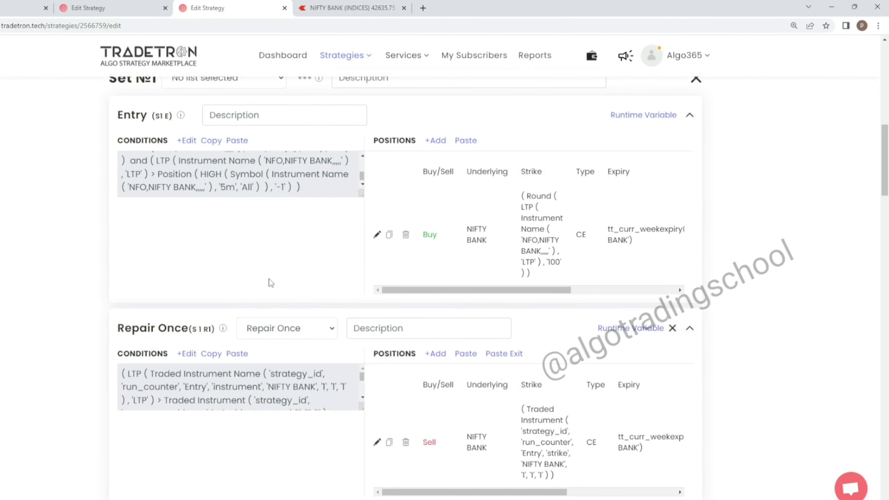
# Replace the Round formula with Find Strike in the strike formula of Set 1's entry Buy position
pyautogui.scroll(-5, 271, 283)
pyautogui.scroll(5, 317, 218)
pyautogui.scroll(1, 373, 247)
pyautogui.click(378, 283)
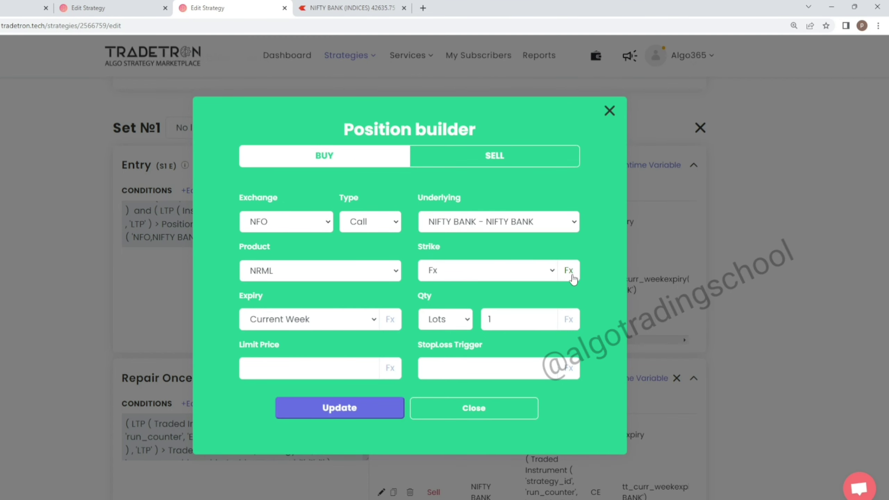
pyautogui.click(568, 269)
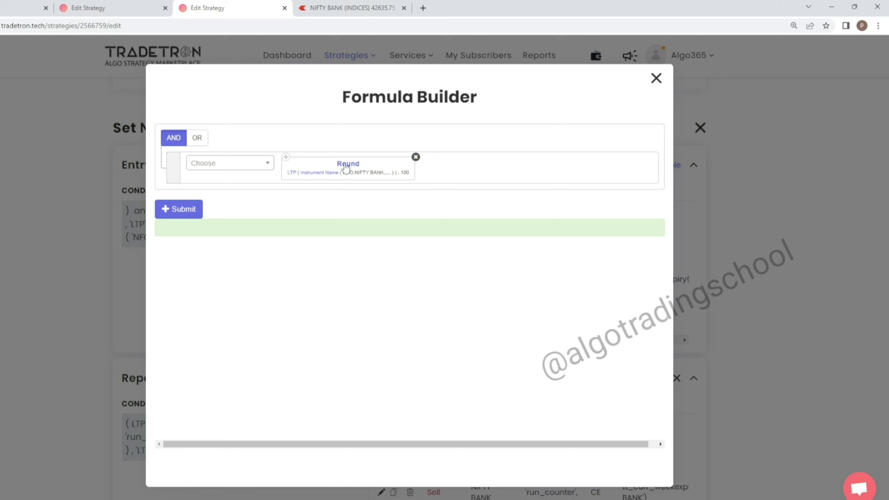
pyautogui.click(415, 157)
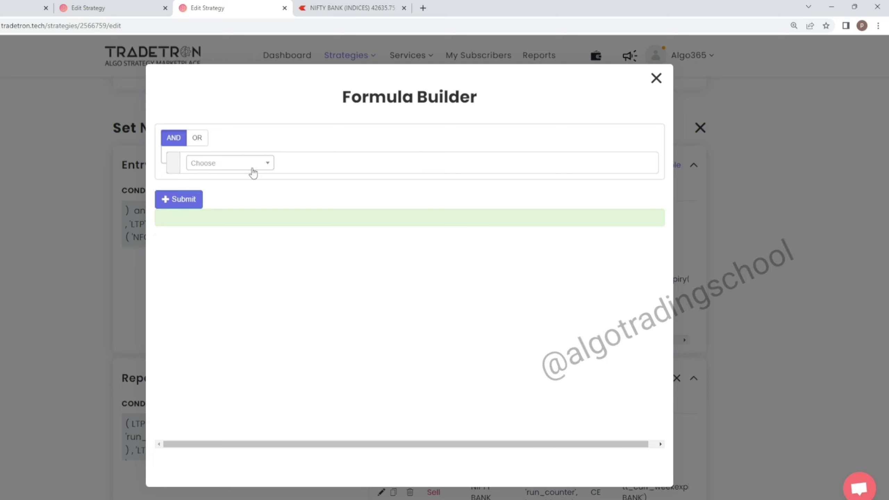
pyautogui.click(248, 168)
pyautogui.write('fin')
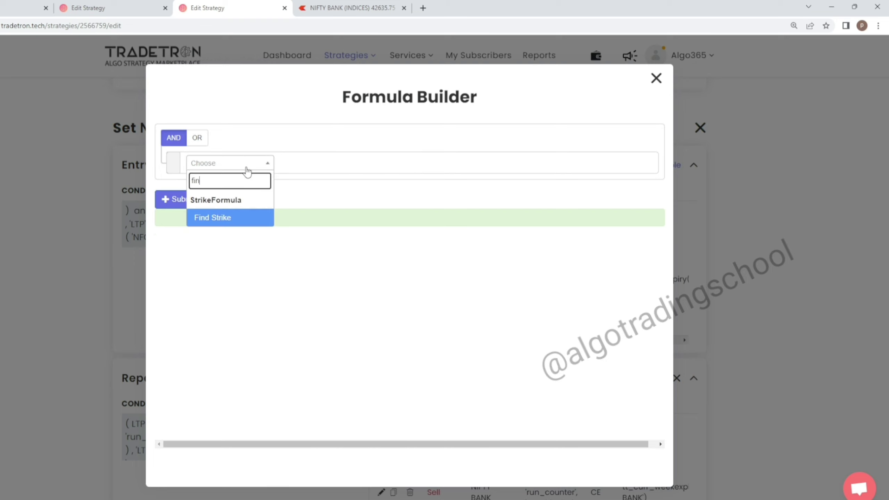
pyautogui.click(232, 223)
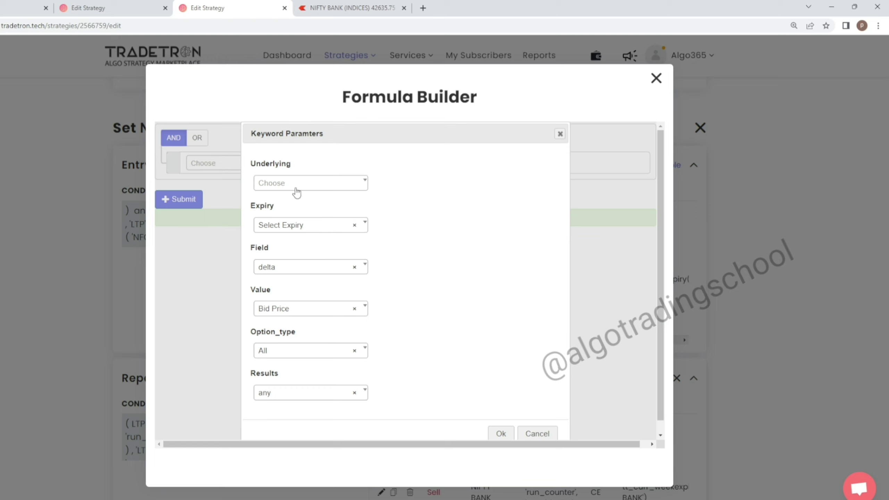
# Configure Find Strike with underlying NIFTY BANK, field ltp, option type CE and results greater
pyautogui.click(296, 185)
pyautogui.write('nifty b')
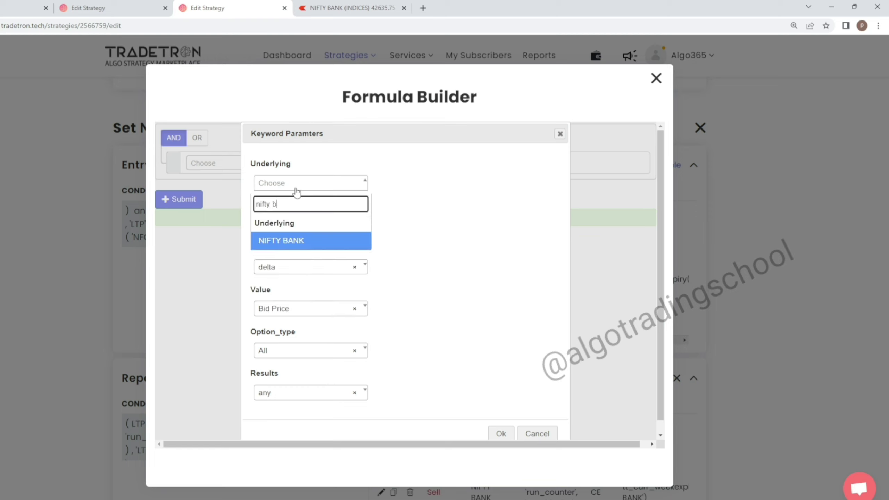
pyautogui.press('Return')
pyautogui.click(300, 267)
pyautogui.write('ltp')
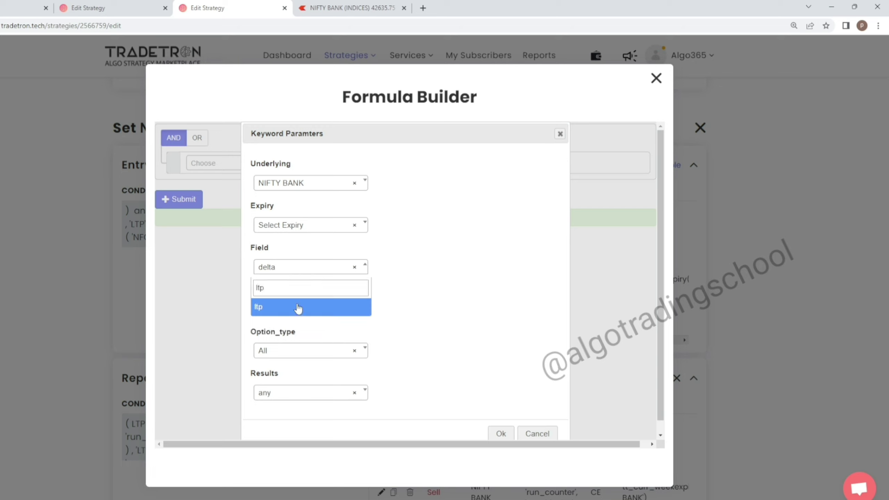
pyautogui.click(297, 308)
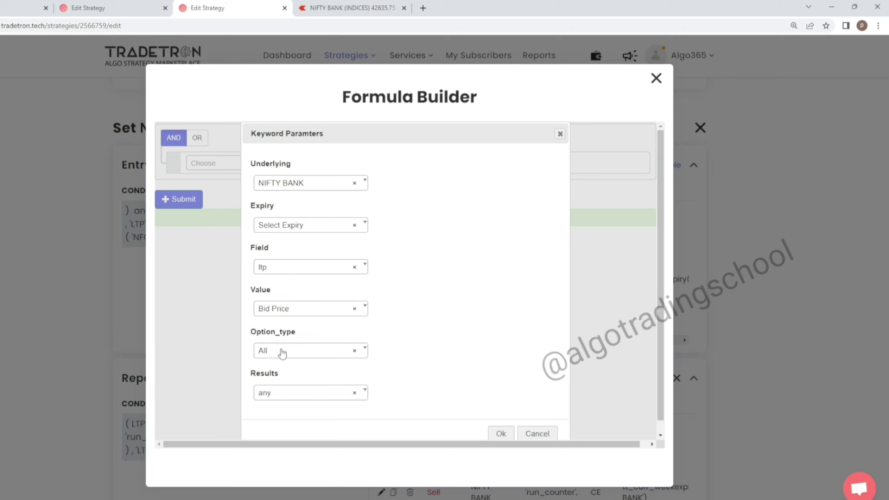
pyautogui.click(282, 352)
pyautogui.click(275, 408)
pyautogui.click(273, 392)
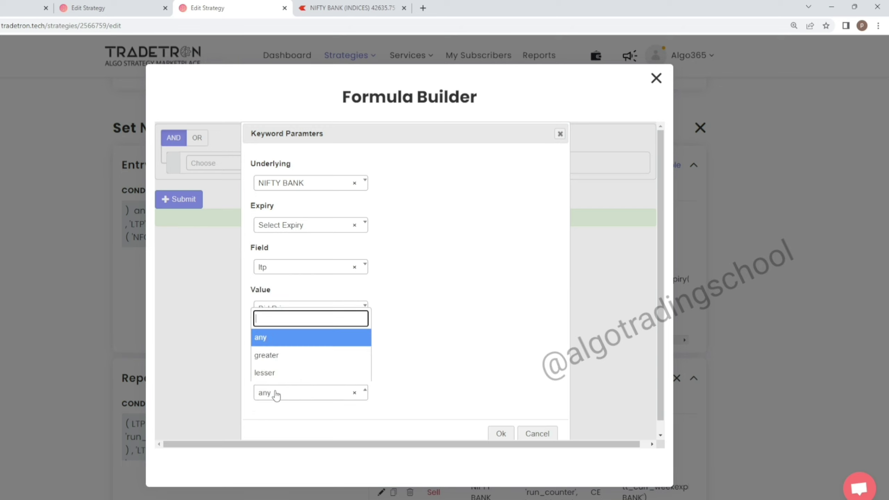
pyautogui.click(274, 358)
pyautogui.click(501, 433)
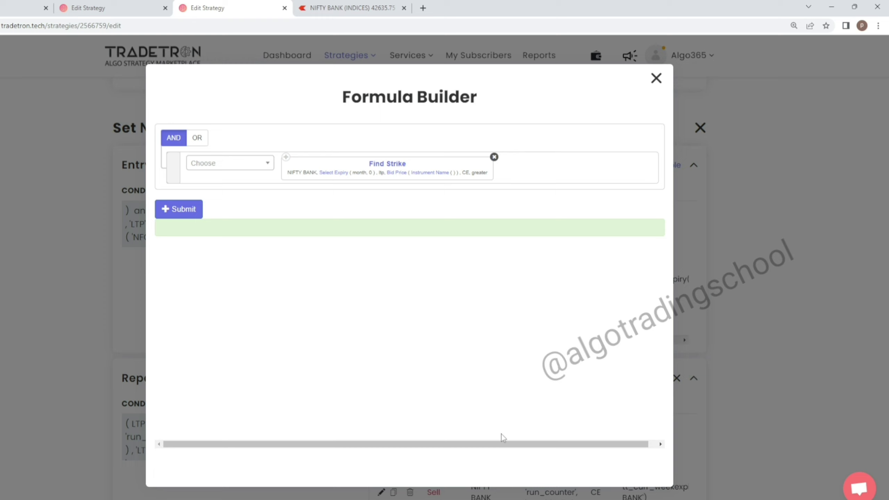
# Set the expiry type of the Find Strike formula to week
pyautogui.click(339, 172)
pyautogui.click(331, 235)
pyautogui.click(332, 290)
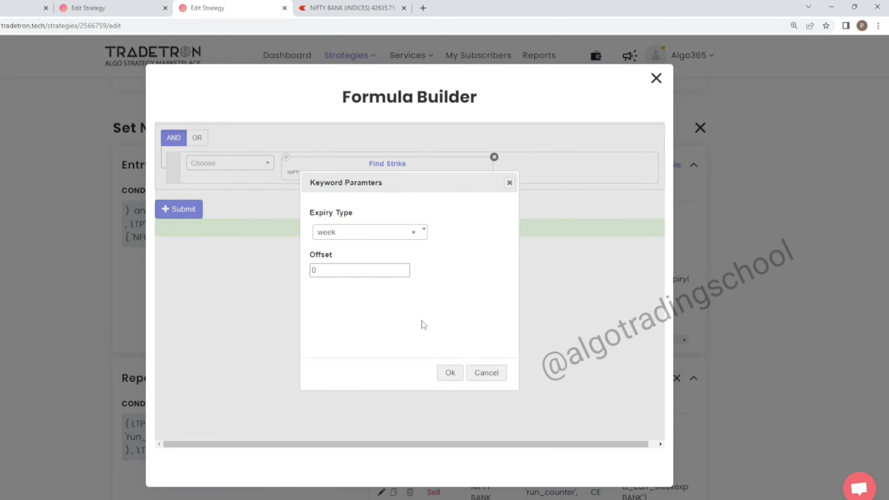
pyautogui.click(450, 373)
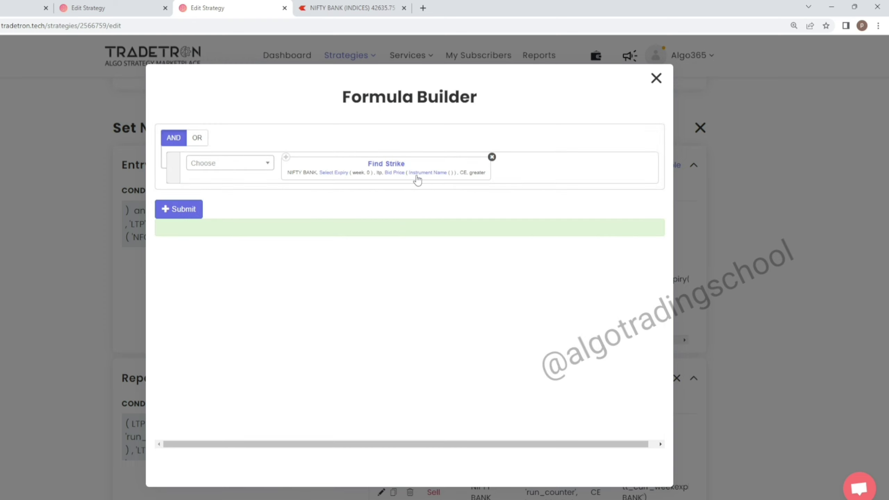
# Switch Find Strike's value from Bid Price to Number, and close the formula and position builders without saving
pyautogui.click(401, 175)
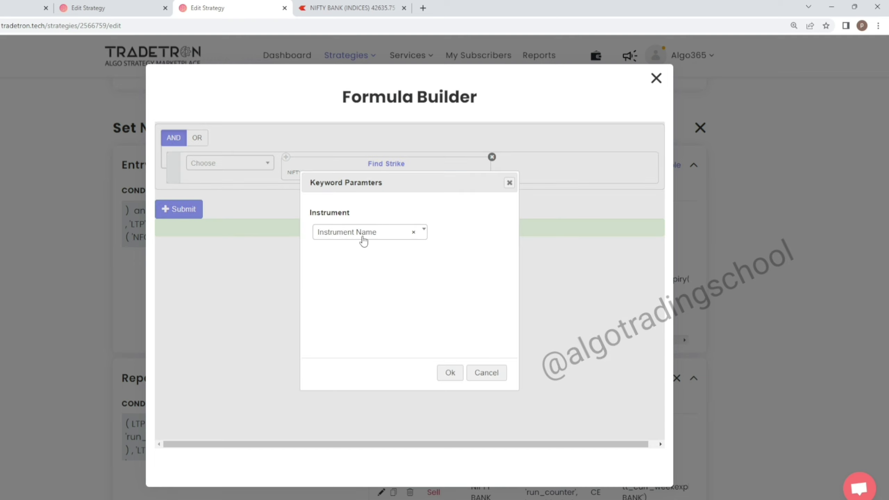
pyautogui.click(486, 373)
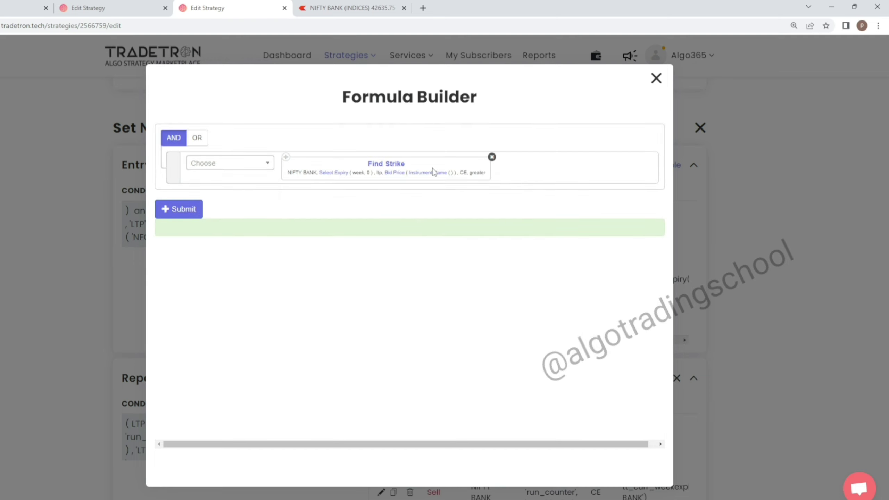
pyautogui.click(394, 165)
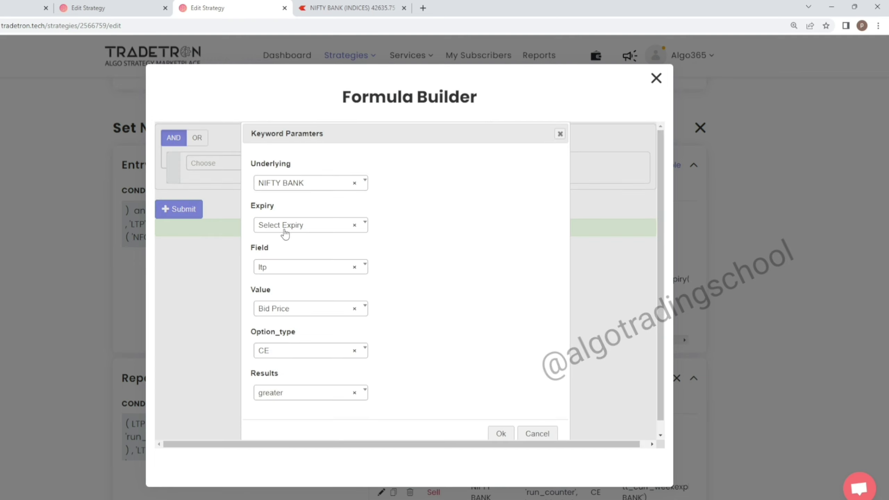
pyautogui.click(282, 313)
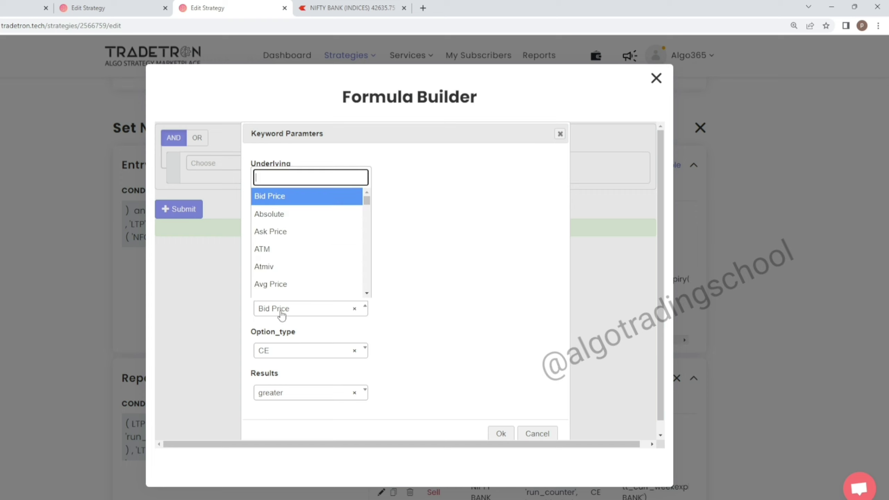
pyautogui.write('numb')
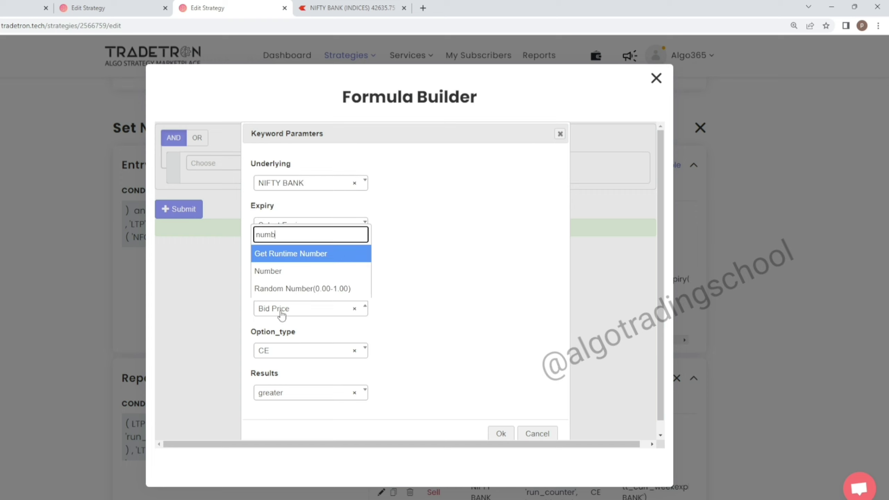
pyautogui.click(283, 272)
pyautogui.click(501, 434)
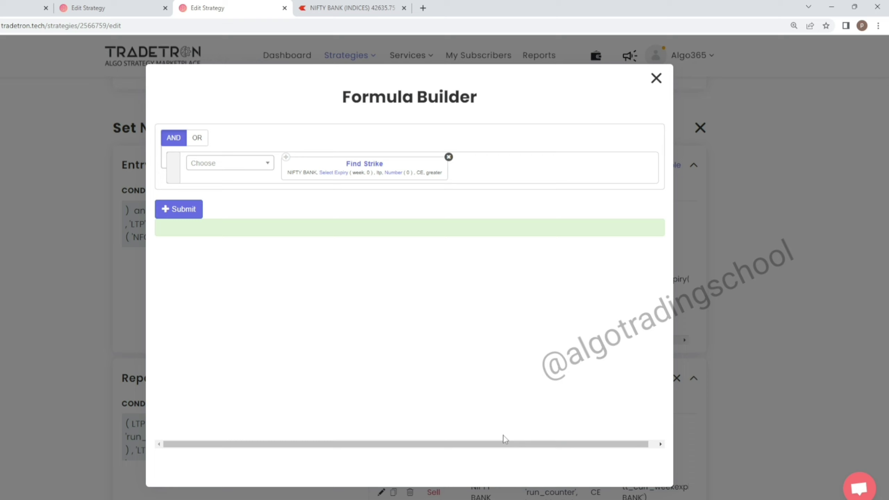
pyautogui.click(392, 173)
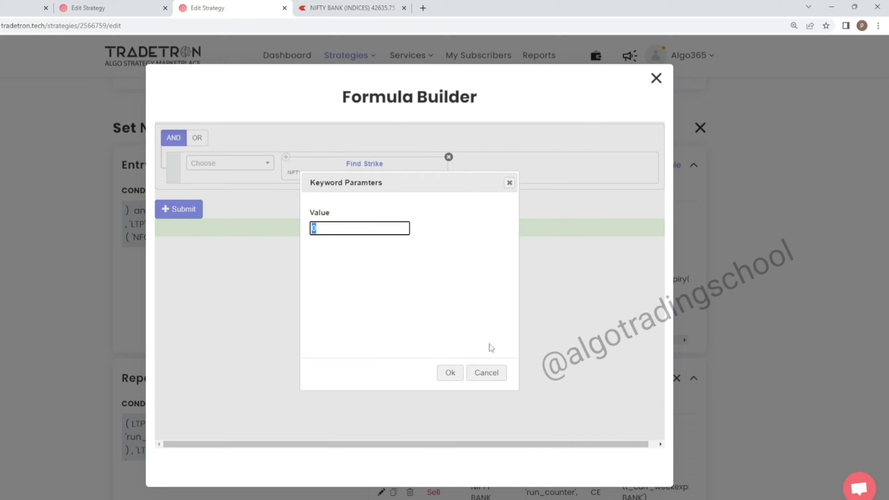
pyautogui.click(491, 374)
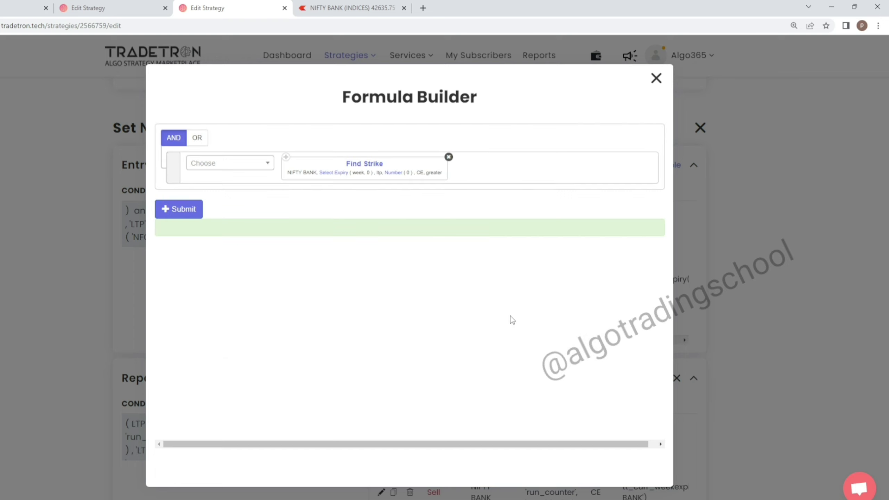
pyautogui.click(656, 79)
pyautogui.click(469, 410)
# Set the number added to the entry price to 20 in the first condition of Set 1's Repair Once
pyautogui.scroll(-5, 208, 238)
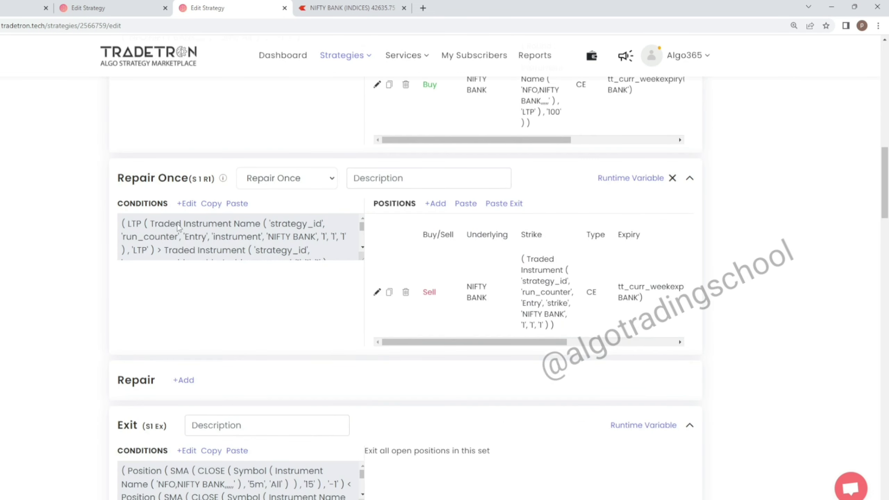
pyautogui.click(184, 204)
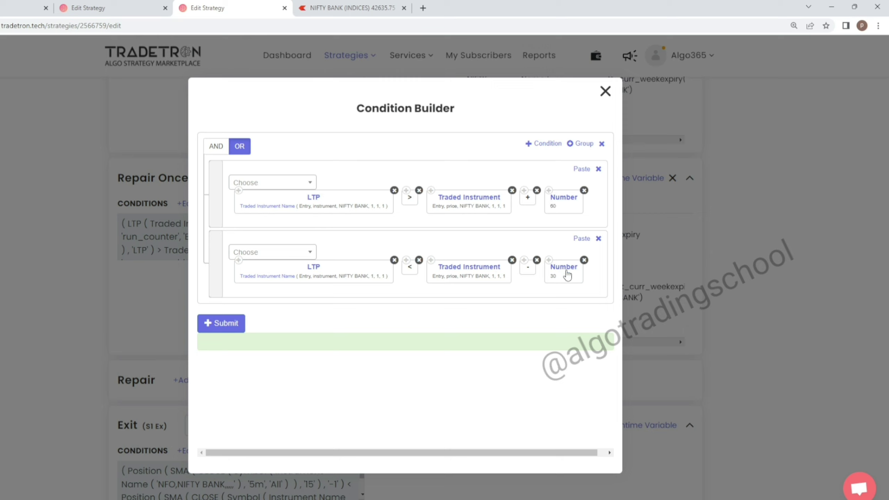
pyautogui.click(567, 200)
pyautogui.moveTo(357, 236); pyautogui.dragTo(264, 233)
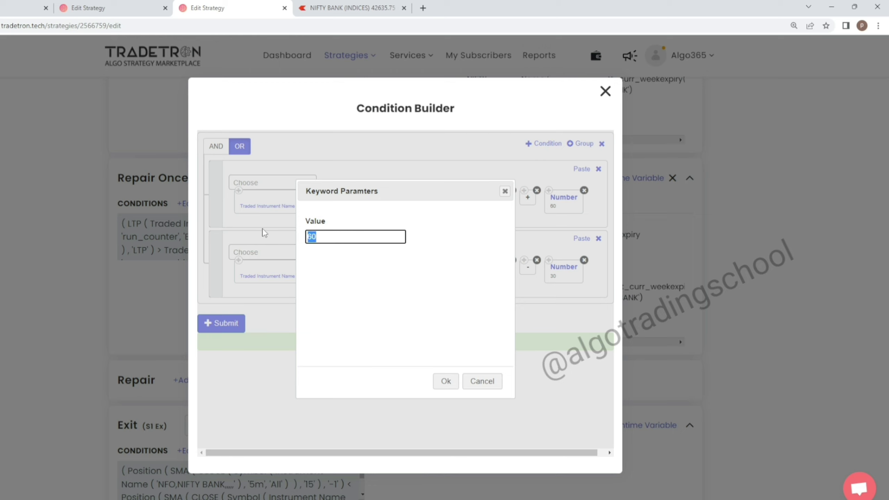
pyautogui.write('20')
pyautogui.click(427, 294)
pyautogui.click(445, 381)
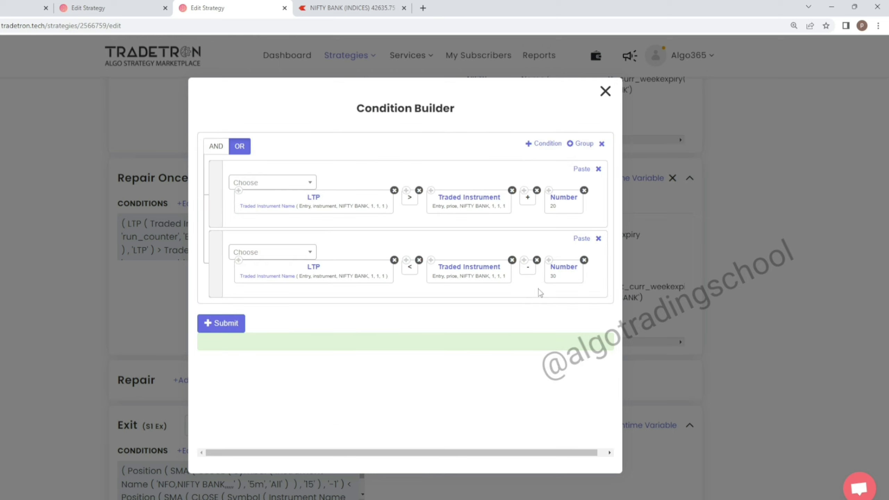
# Set the number subtracted from the entry price to 10 in the second Repair Once condition, and close the builder without submitting
pyautogui.click(566, 272)
pyautogui.moveTo(349, 238); pyautogui.dragTo(272, 240)
pyautogui.write('10')
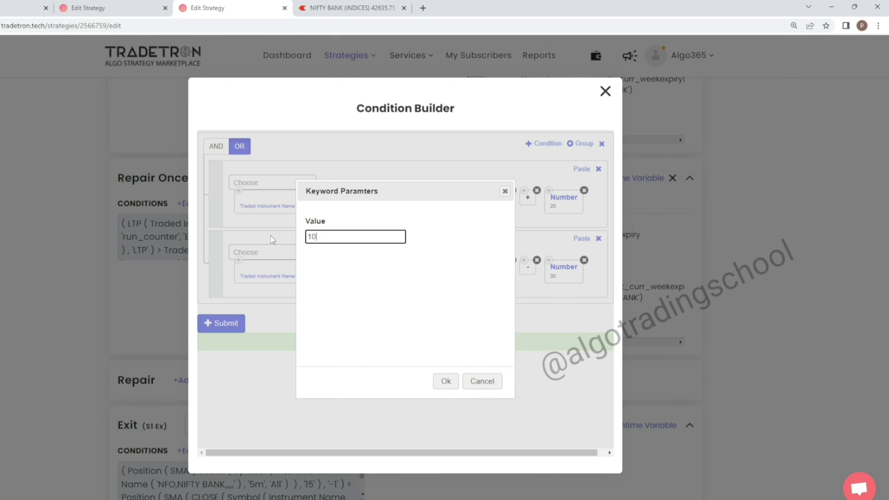
pyautogui.click(440, 384)
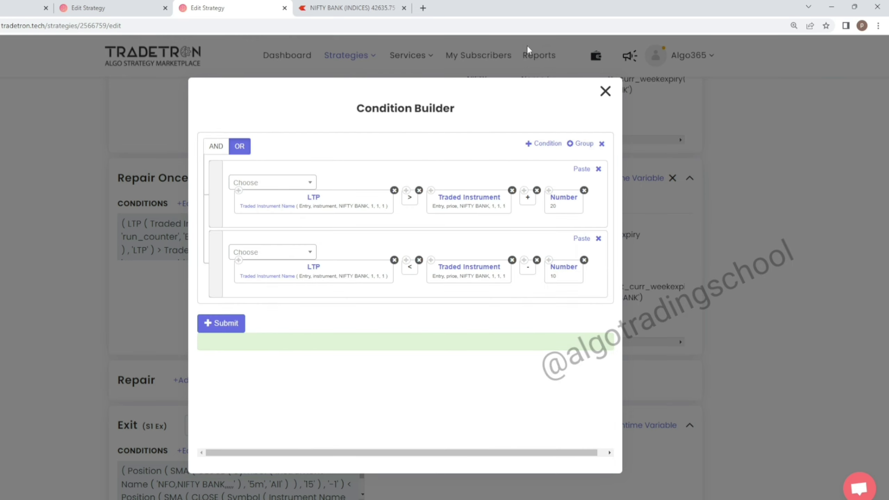
pyautogui.click(606, 92)
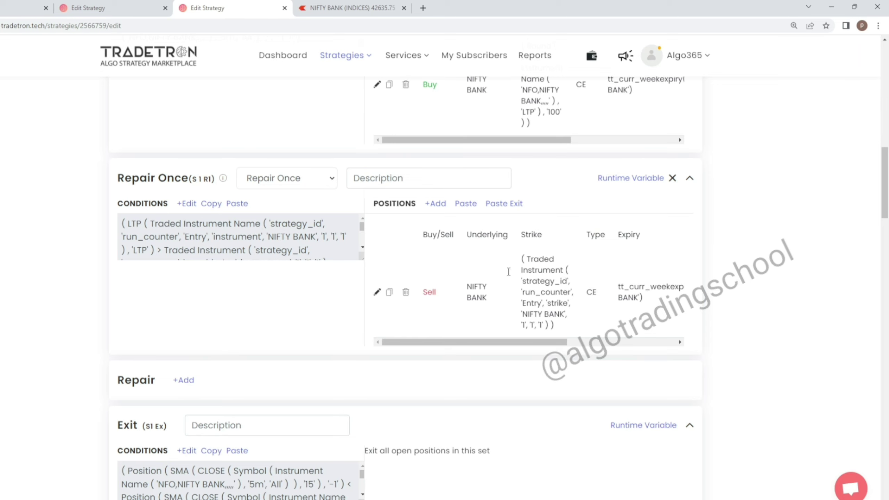
pyautogui.scroll(-5, 475, 319)
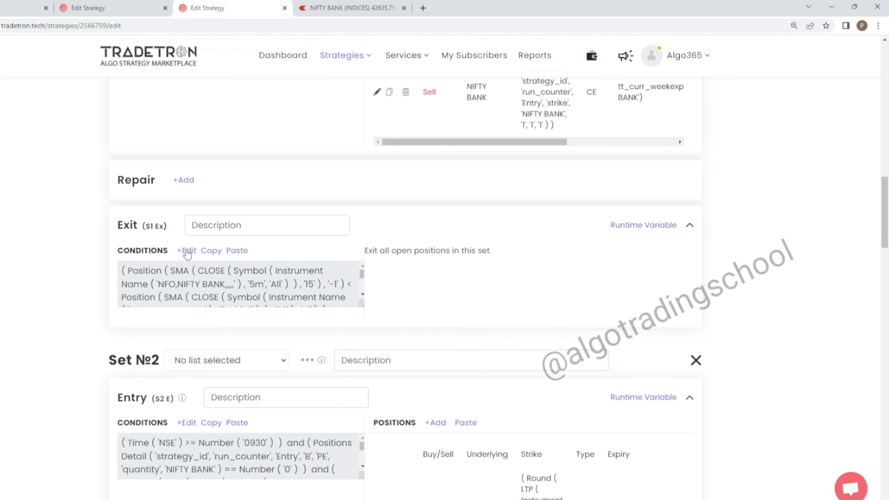
pyautogui.scroll(6, 299, 316)
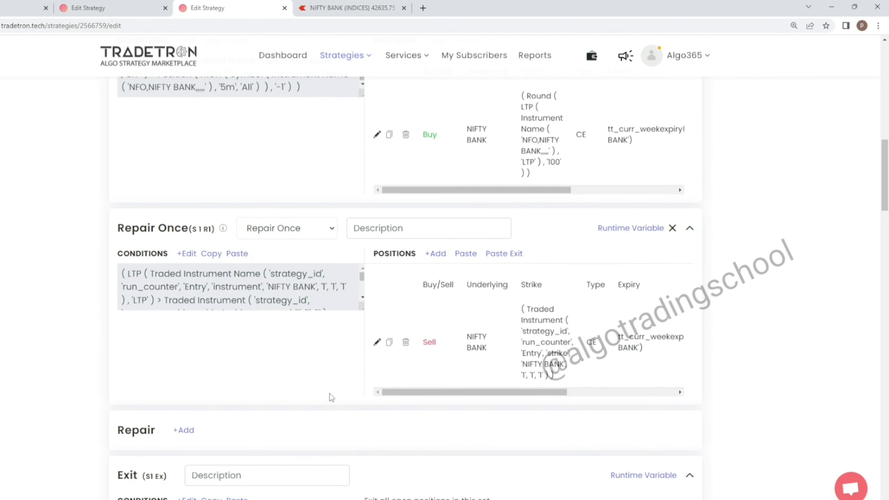
# Review the entry conditions and the Buy PE position of Set 2, closing both builders without saving
pyautogui.scroll(-4, 338, 327)
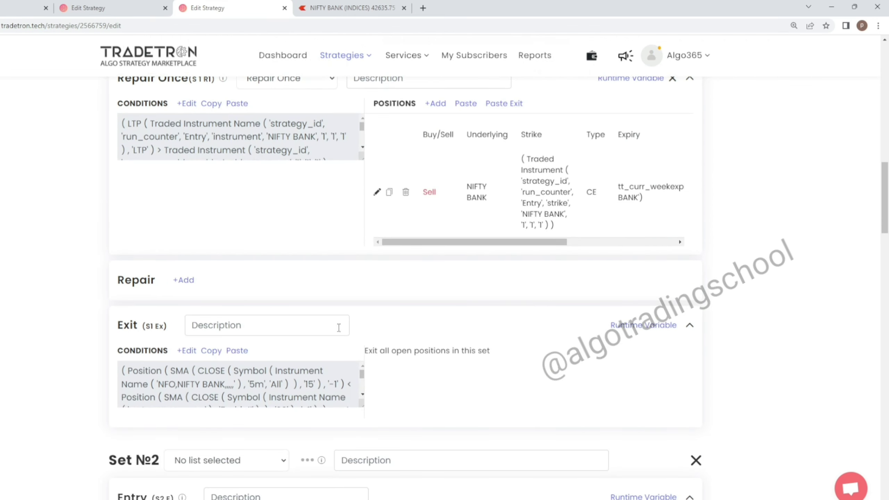
pyautogui.scroll(-5, 215, 387)
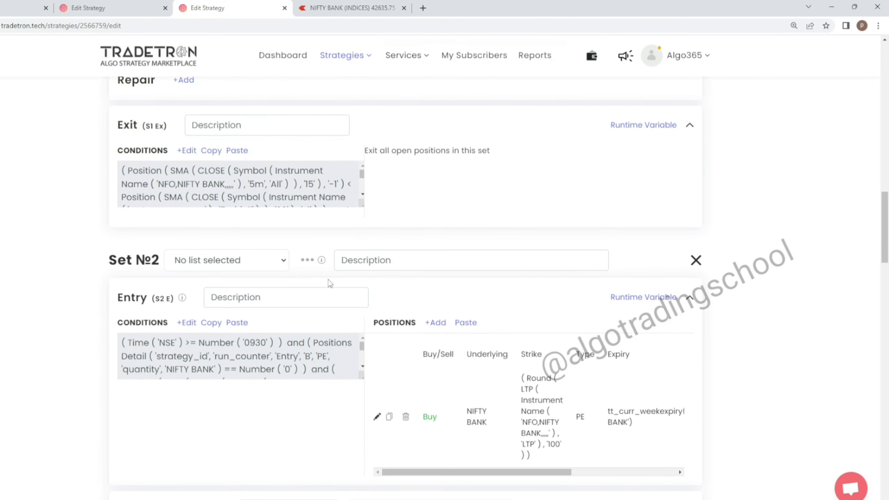
pyautogui.scroll(-4, 242, 290)
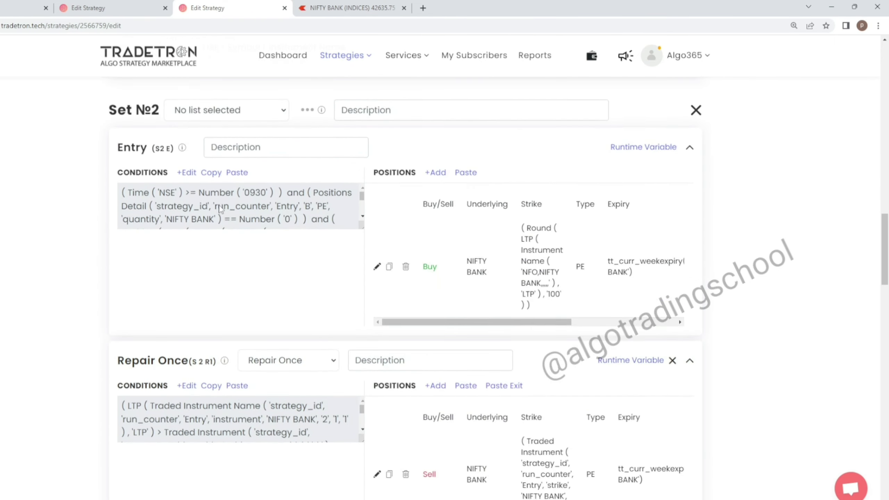
pyautogui.click(187, 172)
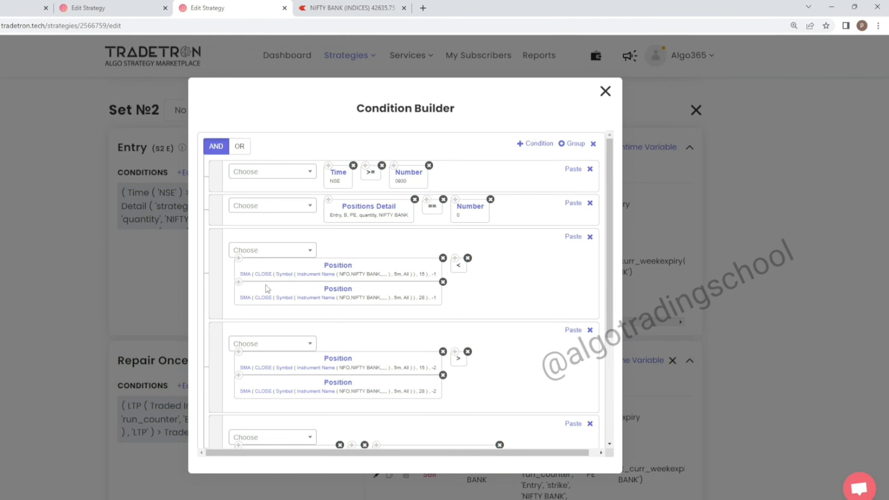
pyautogui.click(605, 92)
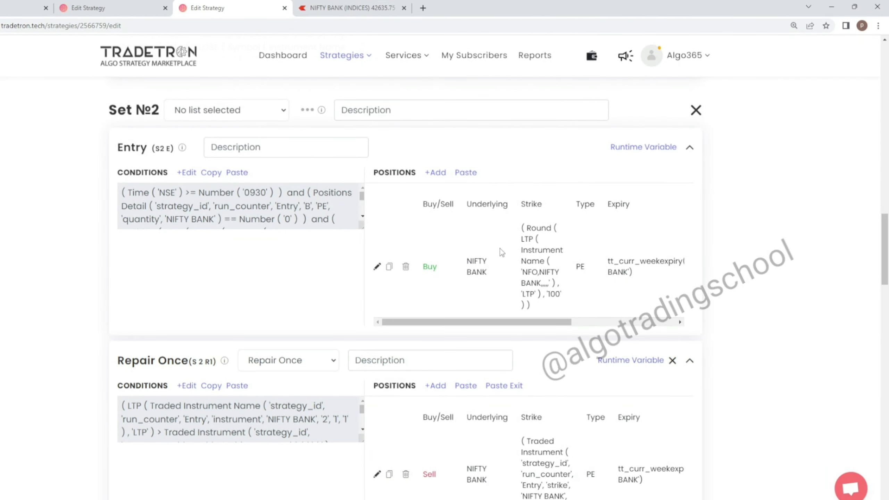
pyautogui.click(377, 217)
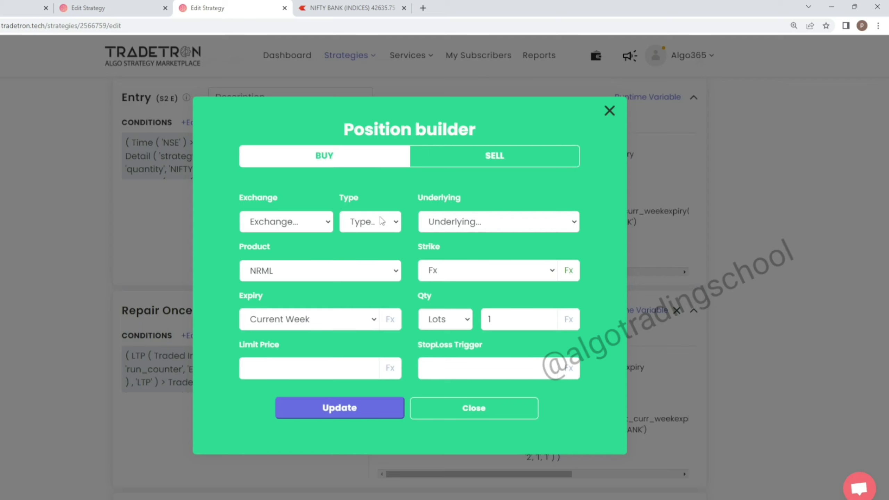
pyautogui.click(611, 113)
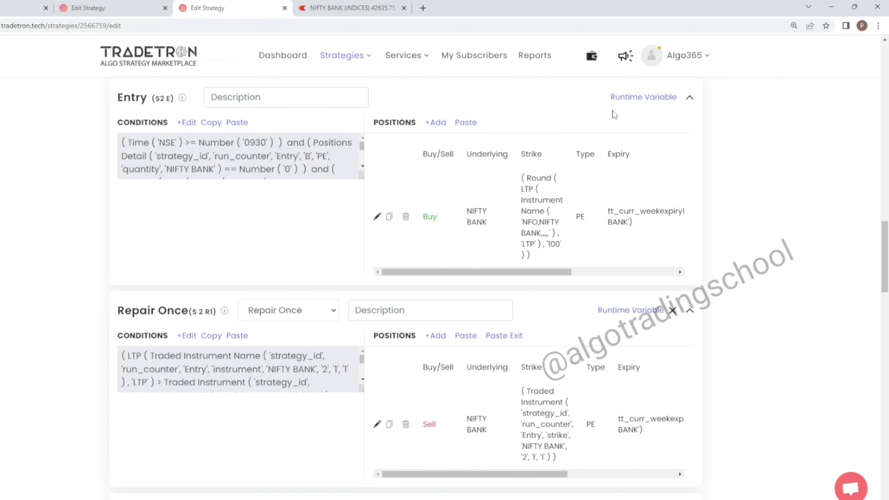
# Review the Repair Once conditions of Set 2 and close the builder without submitting
pyautogui.scroll(-4, 359, 295)
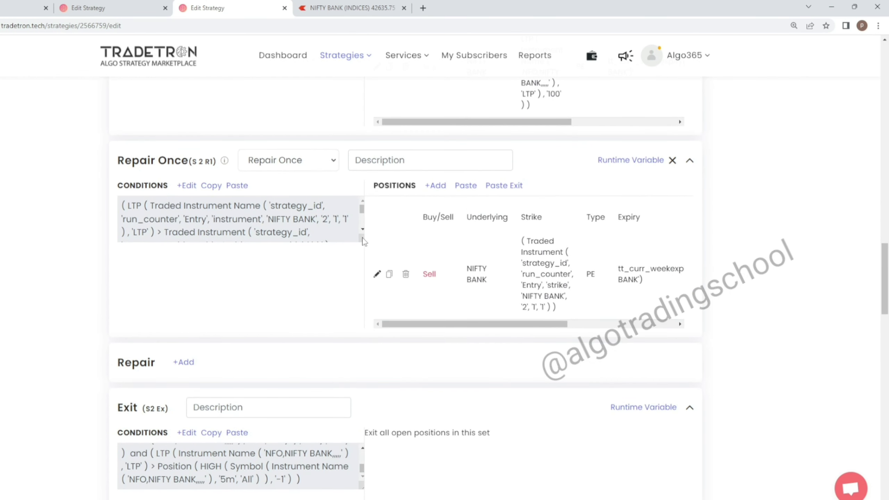
pyautogui.click(191, 185)
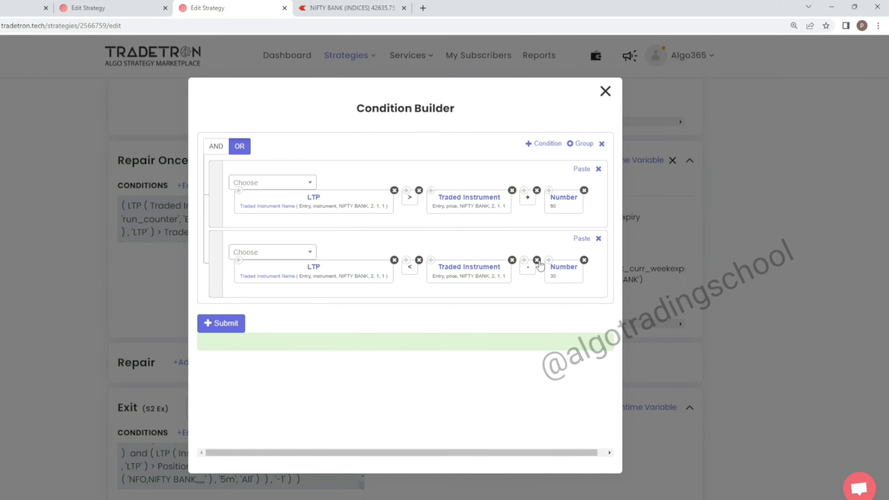
pyautogui.click(605, 92)
# Inspect the Universal Exit conditions and the number compared with PNL, and close the builder without submitting
pyautogui.scroll(-10, 520, 264)
pyautogui.scroll(-2, 521, 267)
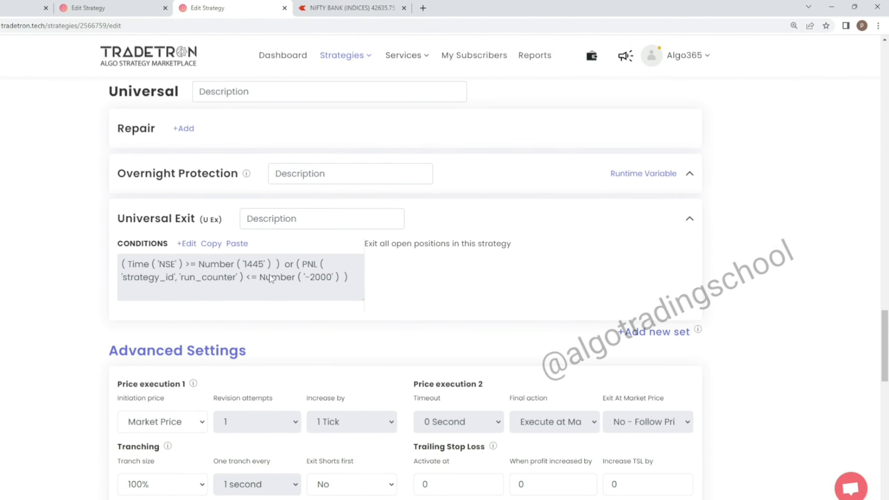
pyautogui.click(186, 243)
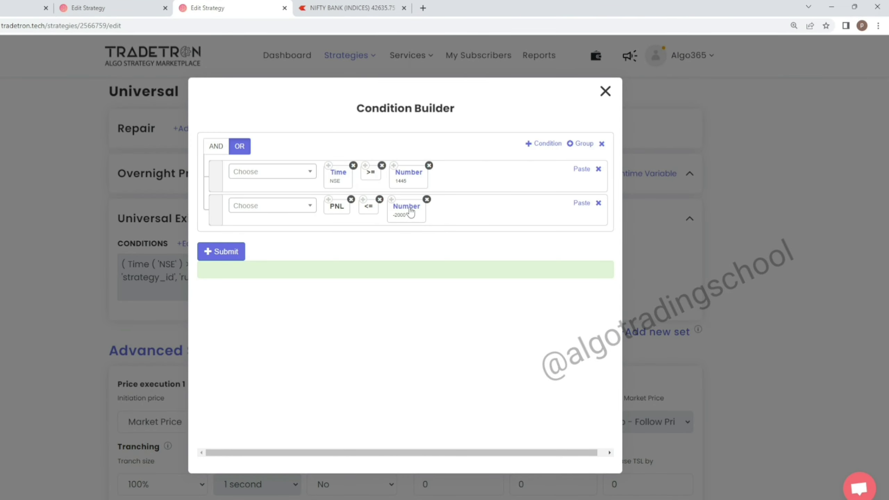
pyautogui.click(410, 212)
pyautogui.click(481, 382)
pyautogui.click(605, 93)
# Look over the Advanced Settings, and highlight the strategy name in the Strategy info section
pyautogui.scroll(-4, 447, 350)
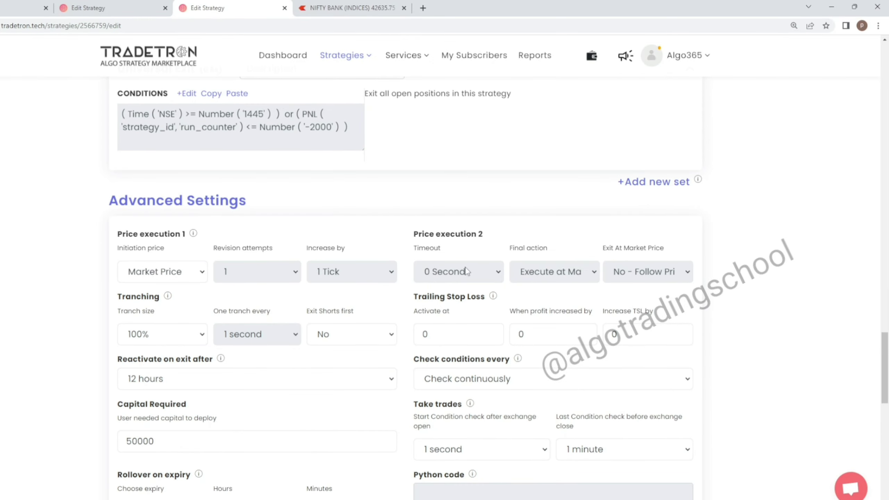
pyautogui.scroll(15, 467, 272)
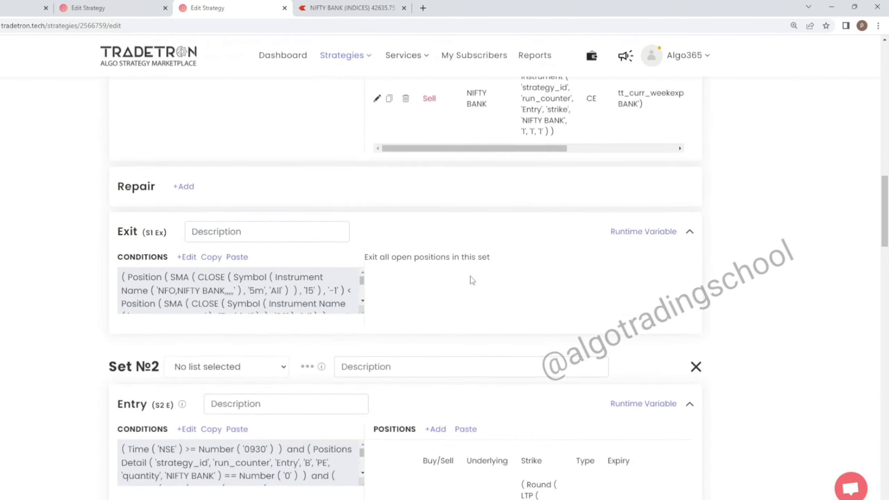
pyautogui.scroll(10, 470, 277)
pyautogui.moveTo(126, 253); pyautogui.dragTo(306, 258)
pyautogui.click(311, 257)
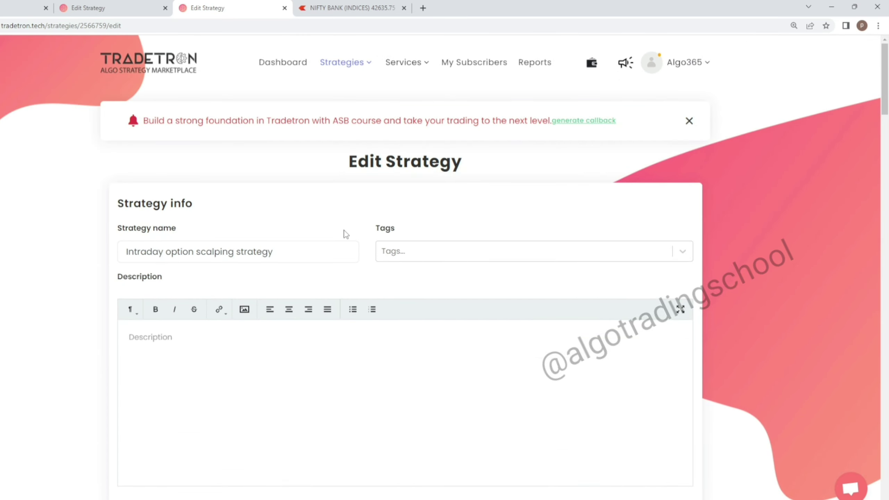